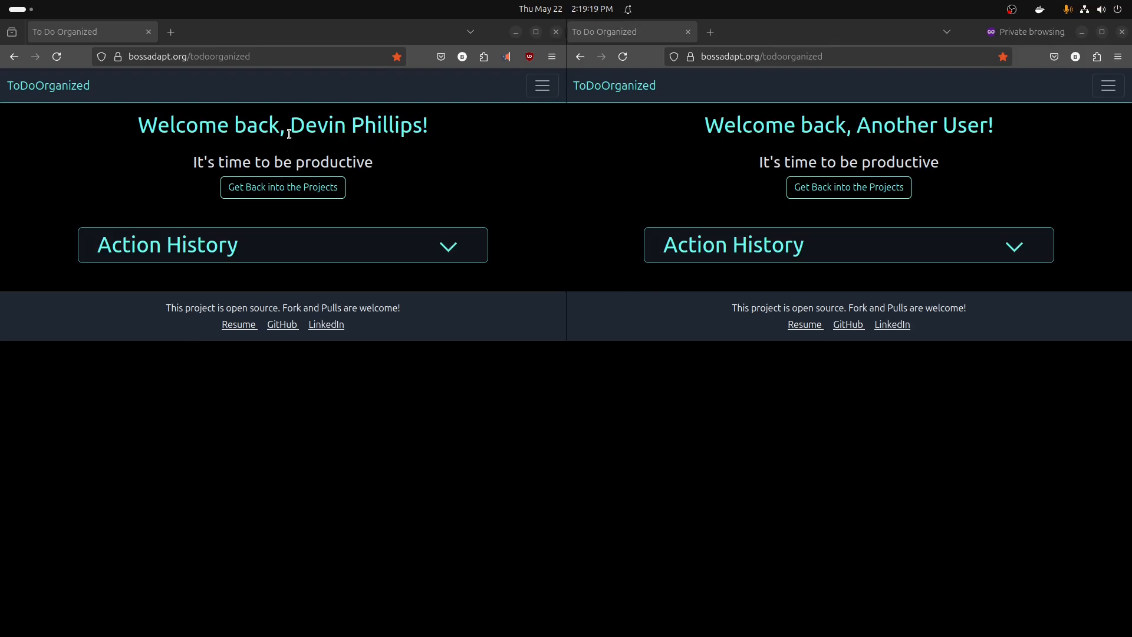
# - Examine the welcome headings and the tagline on the home pages of the two signed-in accounts
pyautogui.moveTo(291, 125); pyautogui.dragTo(423, 125)
pyautogui.moveTo(858, 125); pyautogui.dragTo(978, 132)
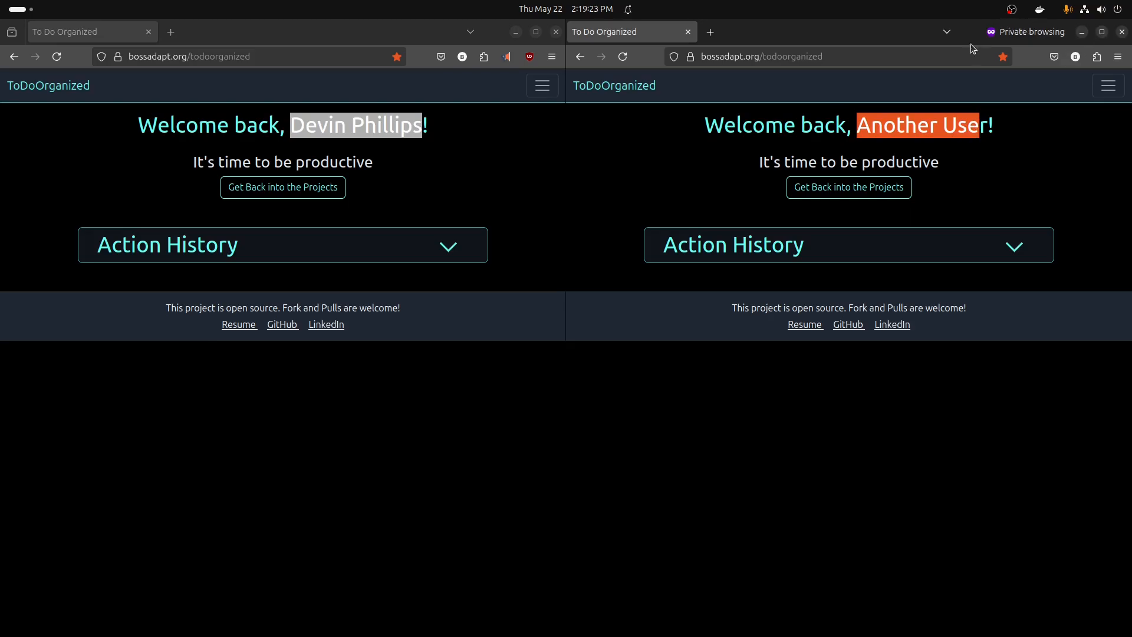
pyautogui.click(873, 122)
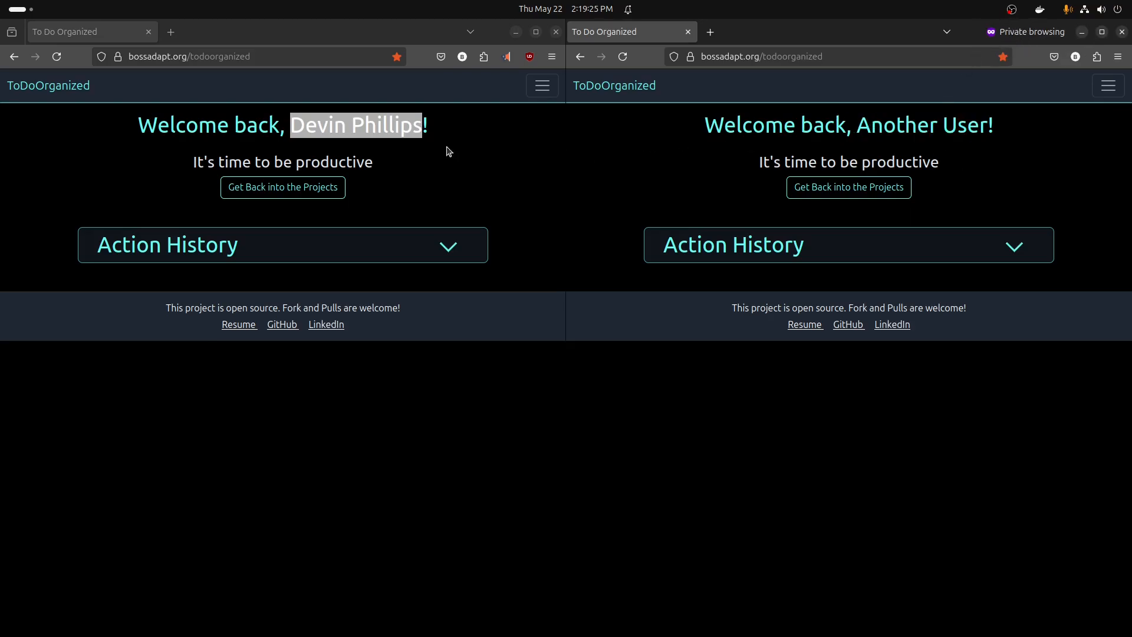
pyautogui.click(338, 130)
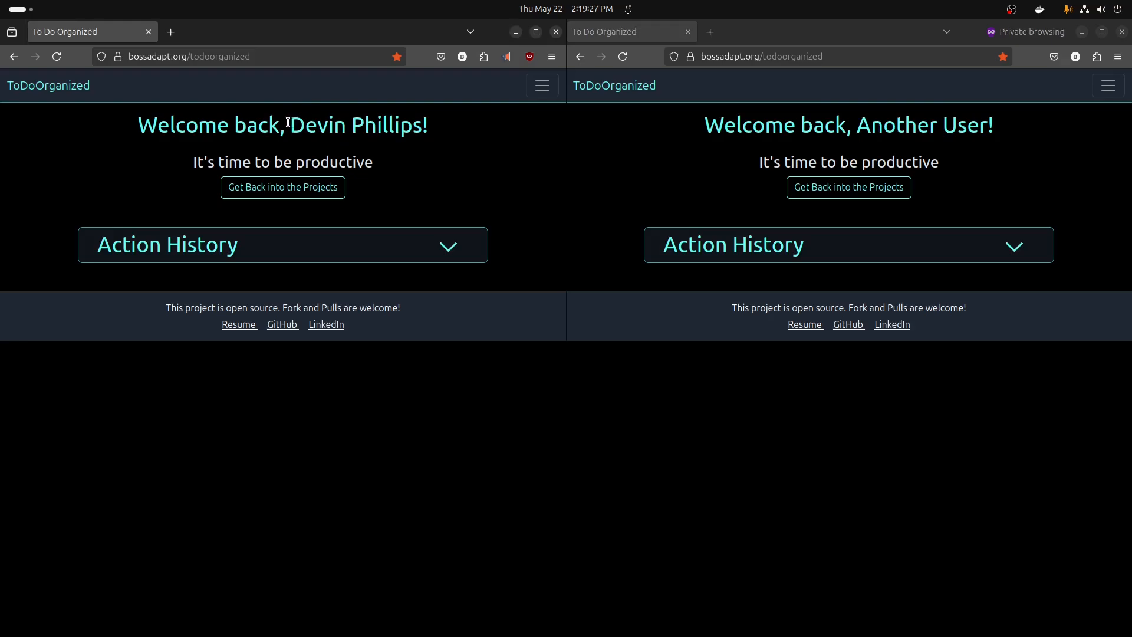
pyautogui.moveTo(289, 123); pyautogui.dragTo(438, 130)
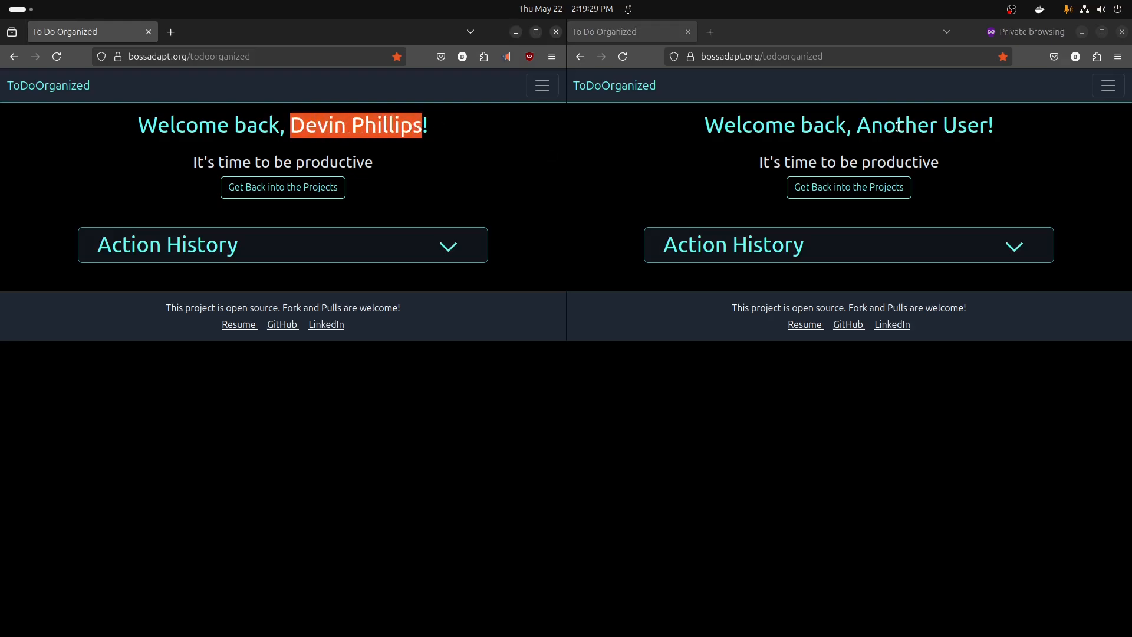
pyautogui.moveTo(865, 123); pyautogui.dragTo(985, 129)
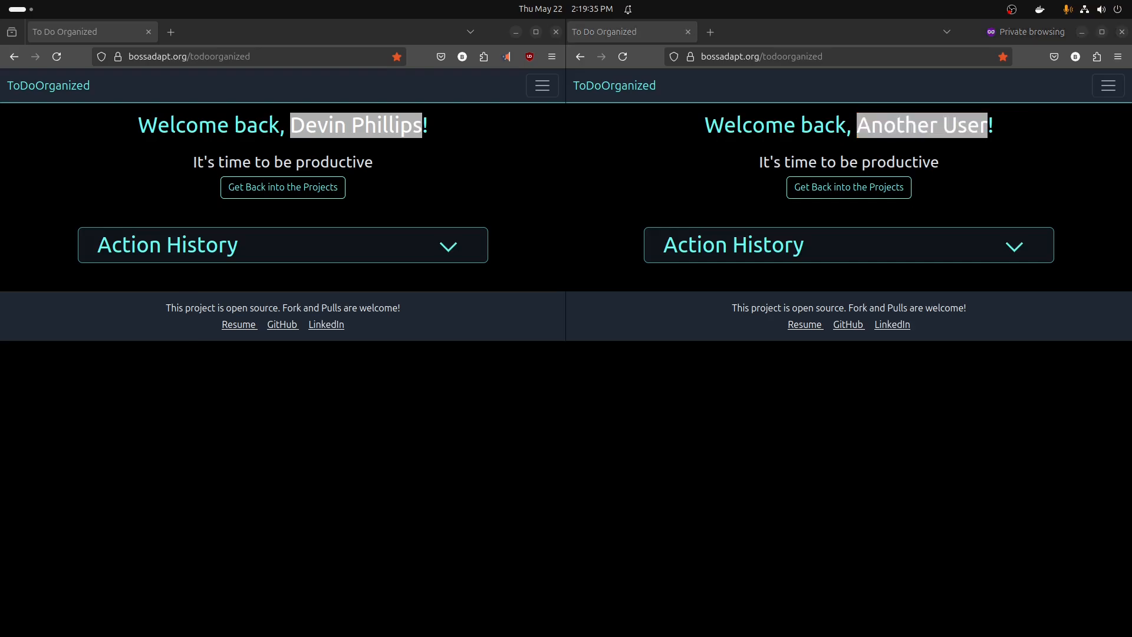
pyautogui.tripleClick(388, 125)
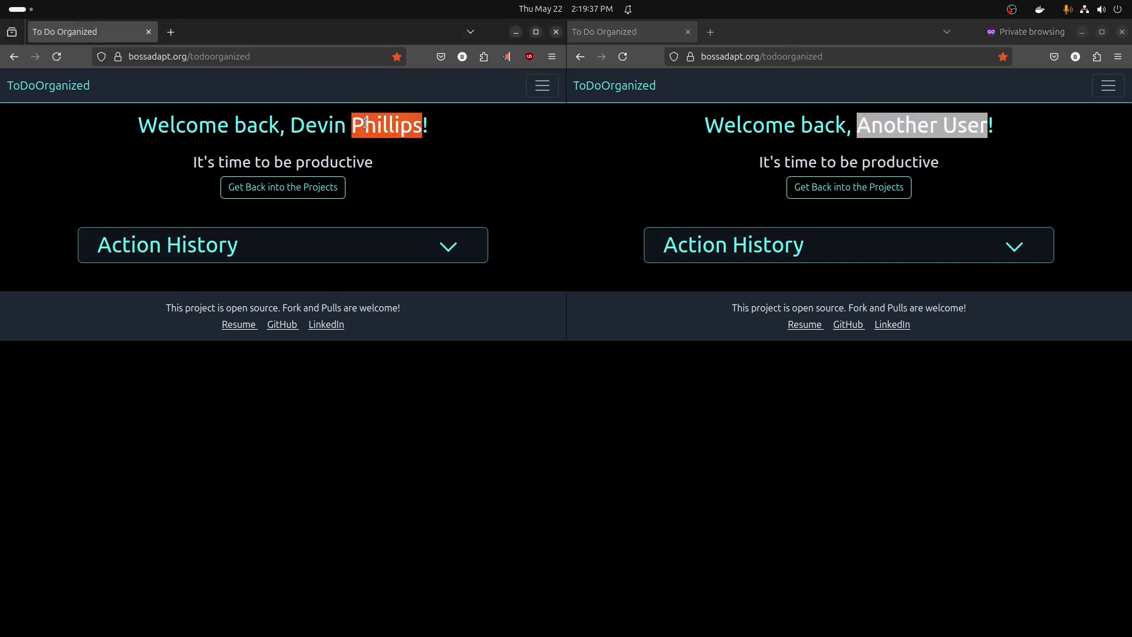
pyautogui.click(902, 144)
pyautogui.tripleClick(898, 130)
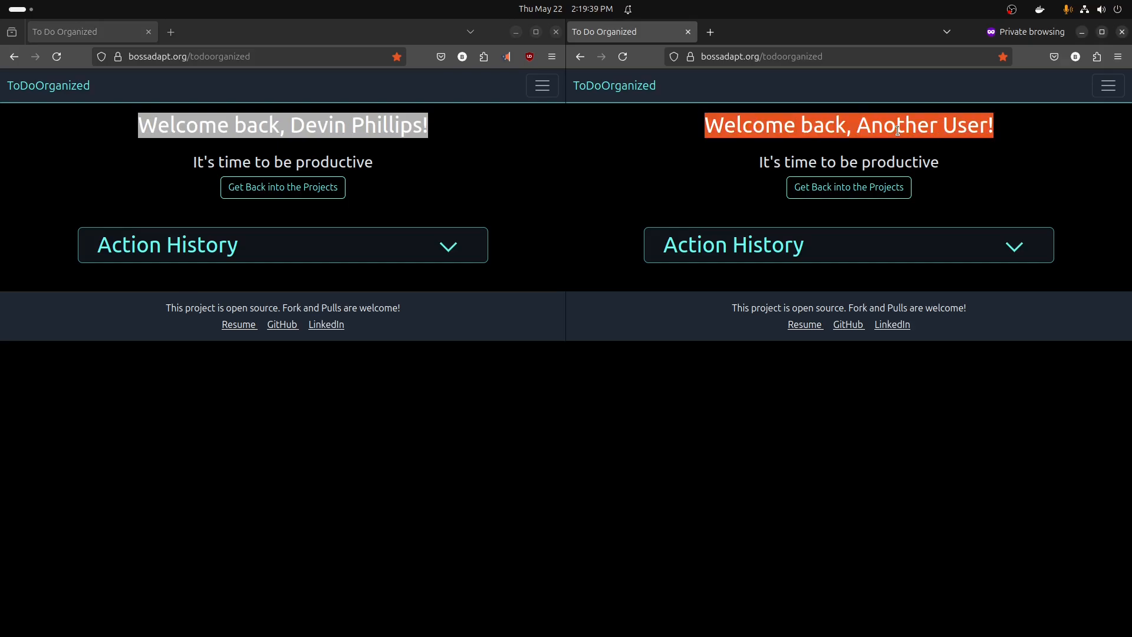
pyautogui.click(325, 129)
pyautogui.tripleClick(324, 129)
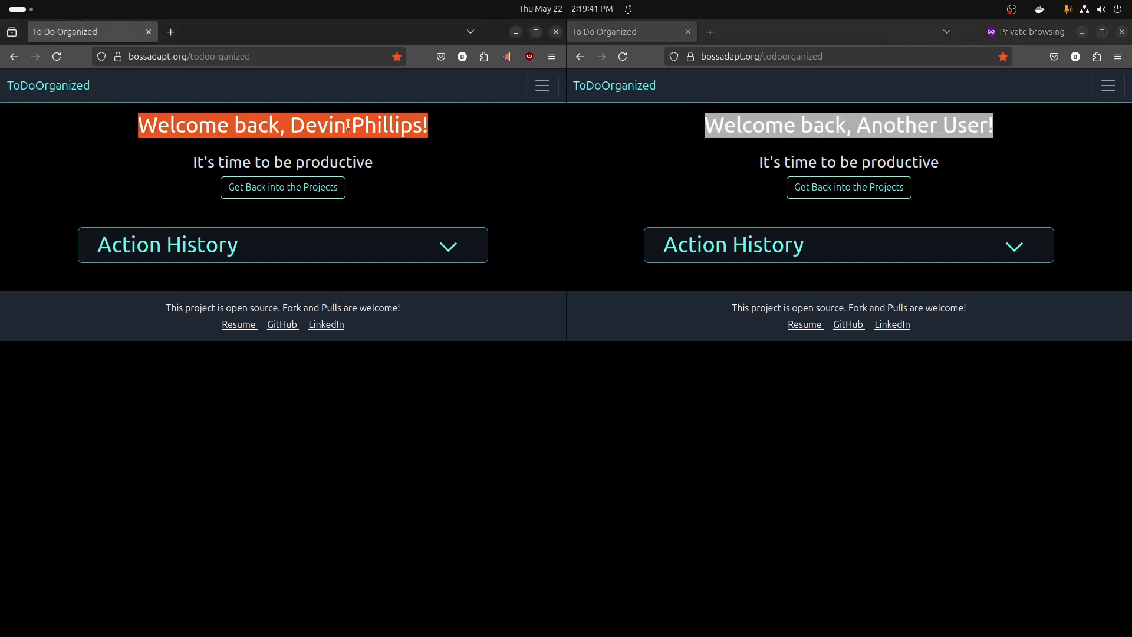
pyautogui.click(348, 124)
pyautogui.click(868, 122)
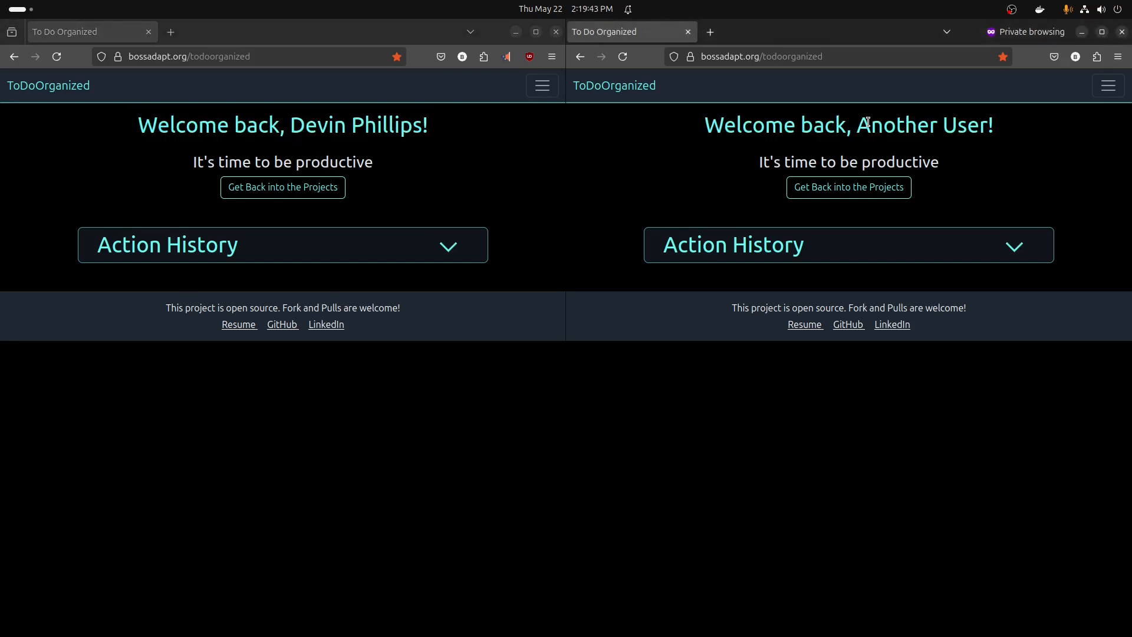
pyautogui.moveTo(707, 124); pyautogui.dragTo(996, 123)
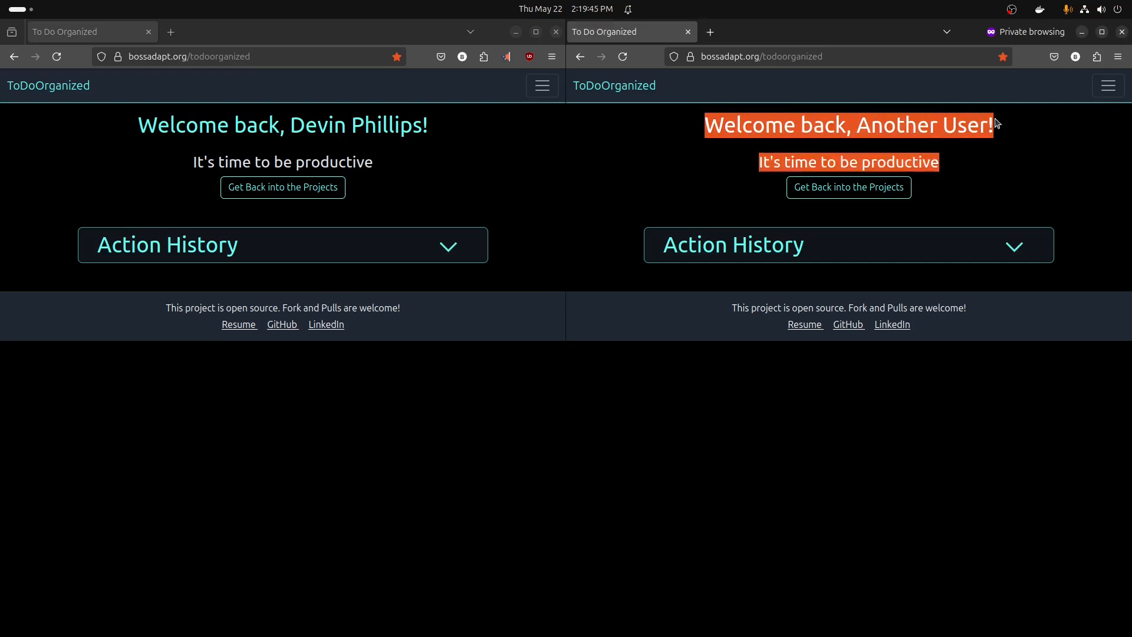
pyautogui.moveTo(759, 161); pyautogui.dragTo(870, 162)
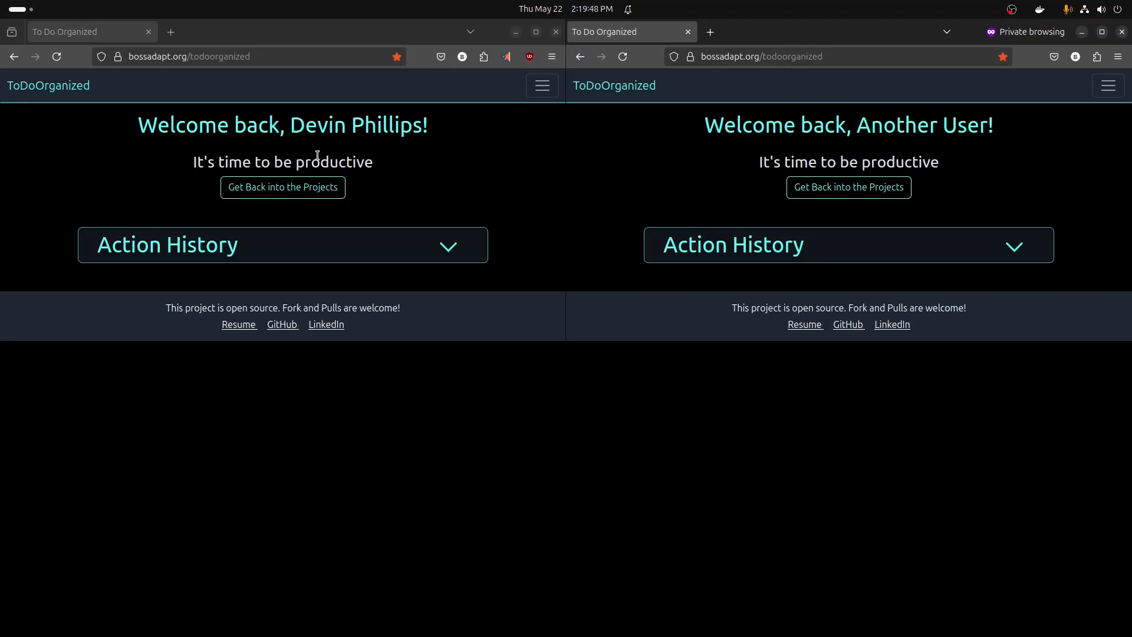
pyautogui.tripleClick(317, 156)
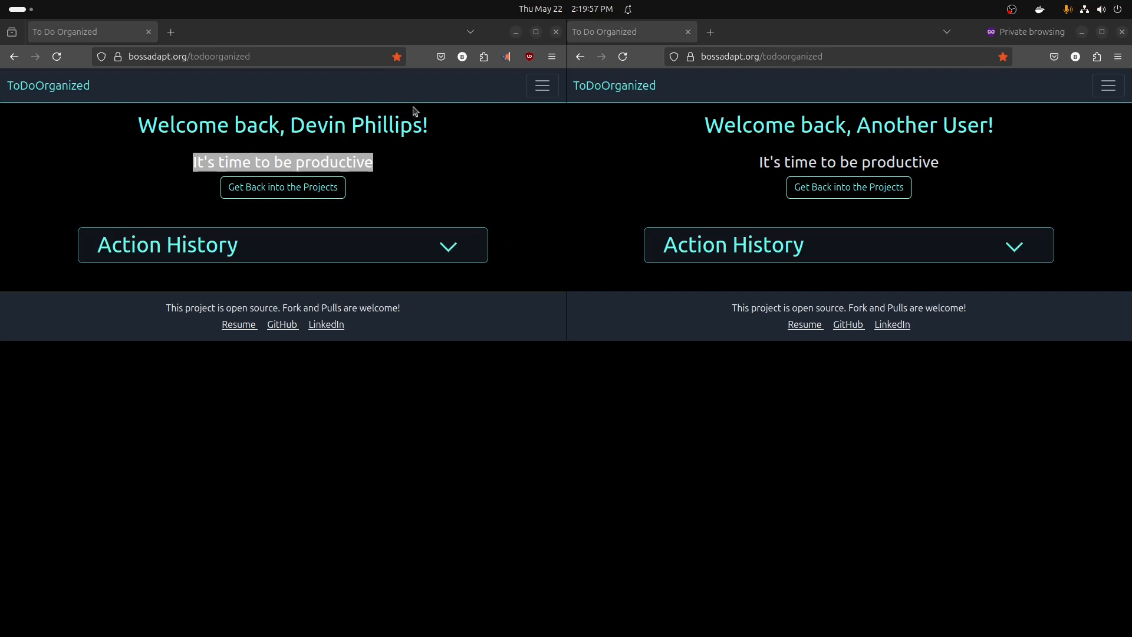
pyautogui.click(413, 159)
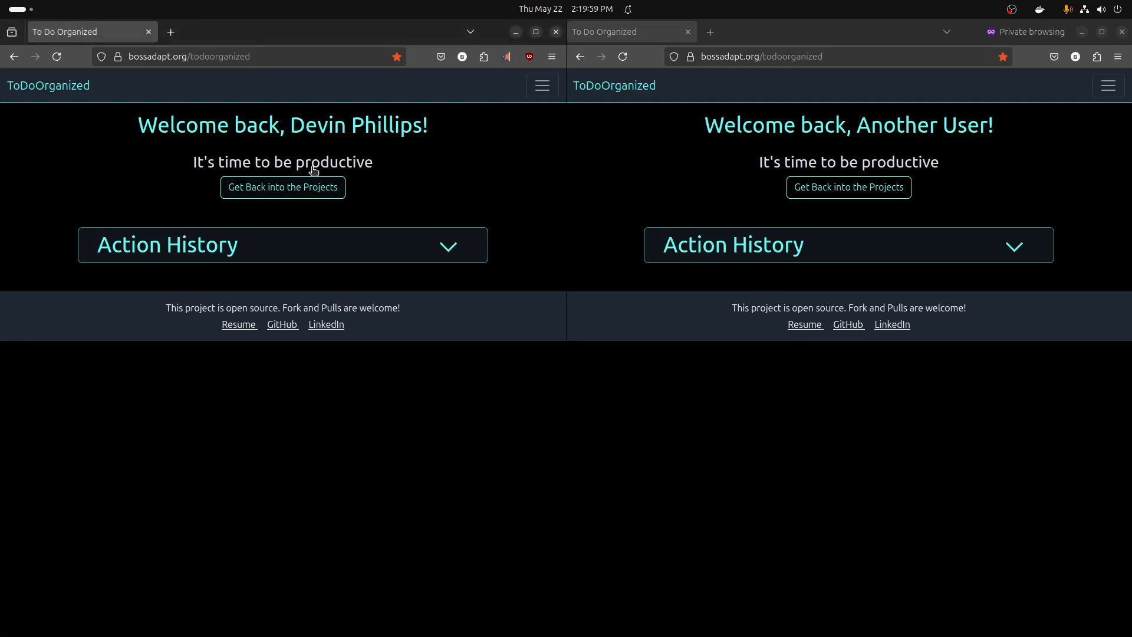
# - Create a project titled "ToDoOrganized" with the description "Description for the project" from the first account
pyautogui.click(312, 188)
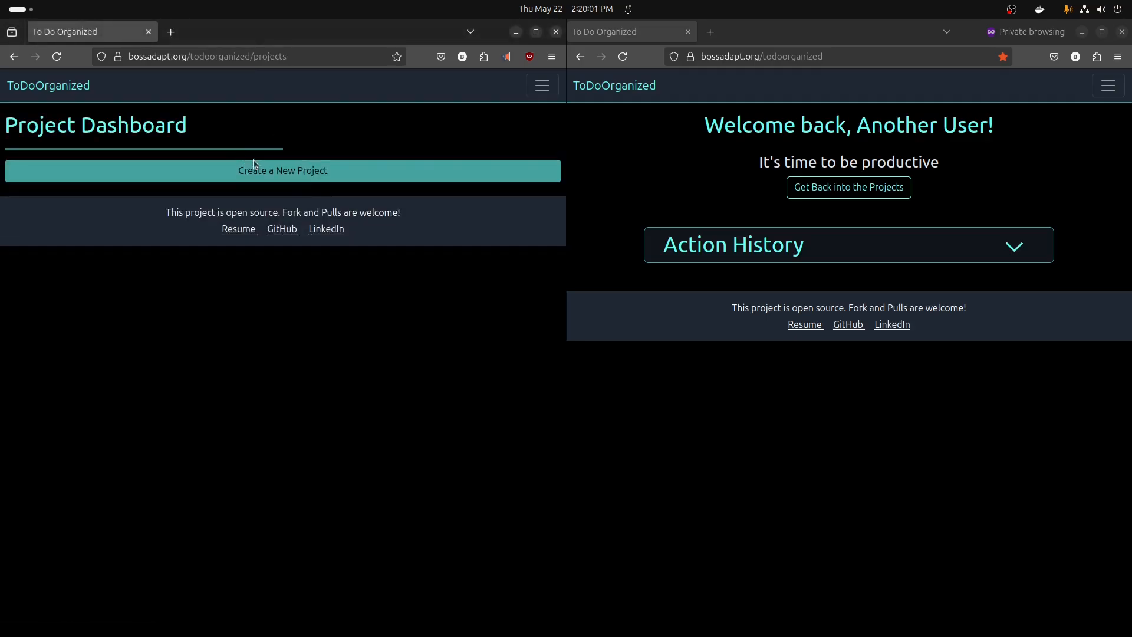
pyautogui.click(285, 172)
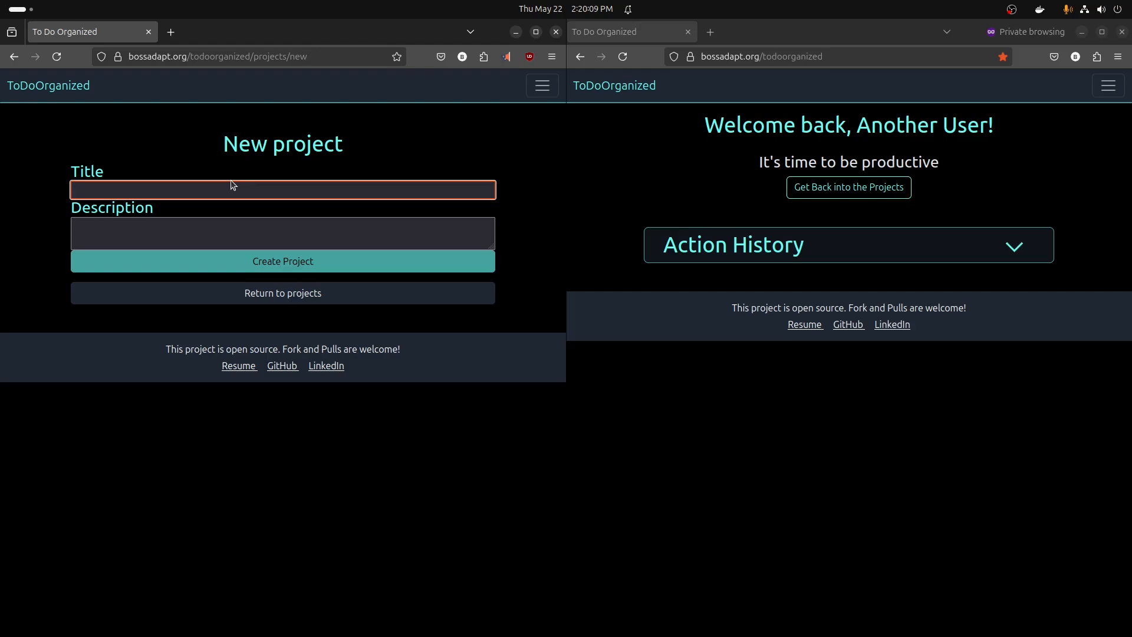
pyautogui.write('ToDo')
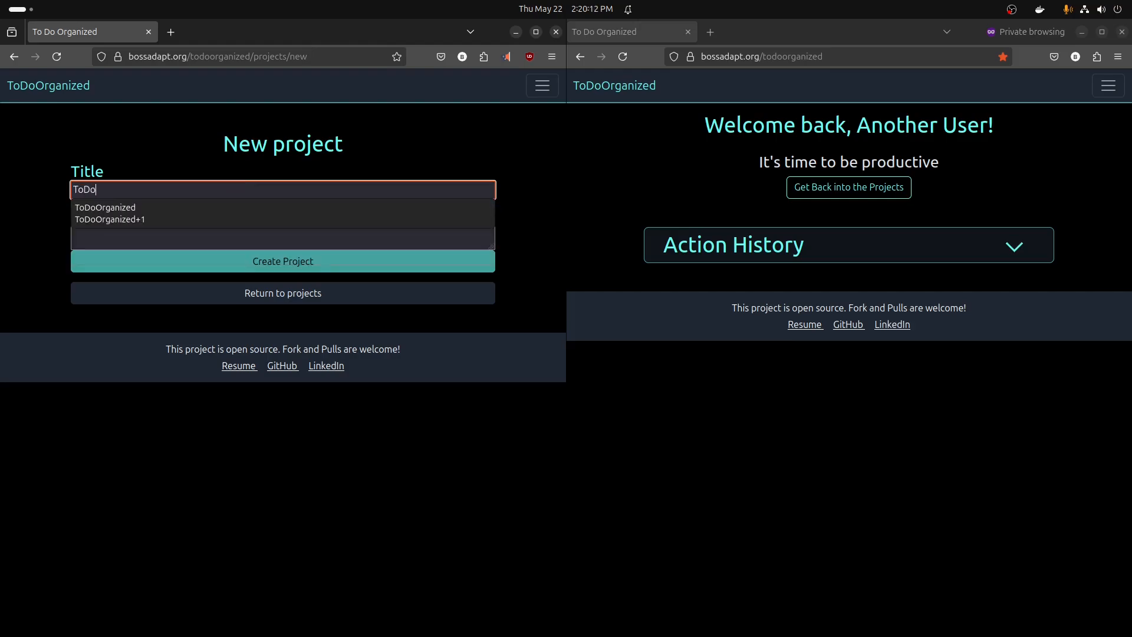
pyautogui.press('Down')
pyautogui.press('Return')
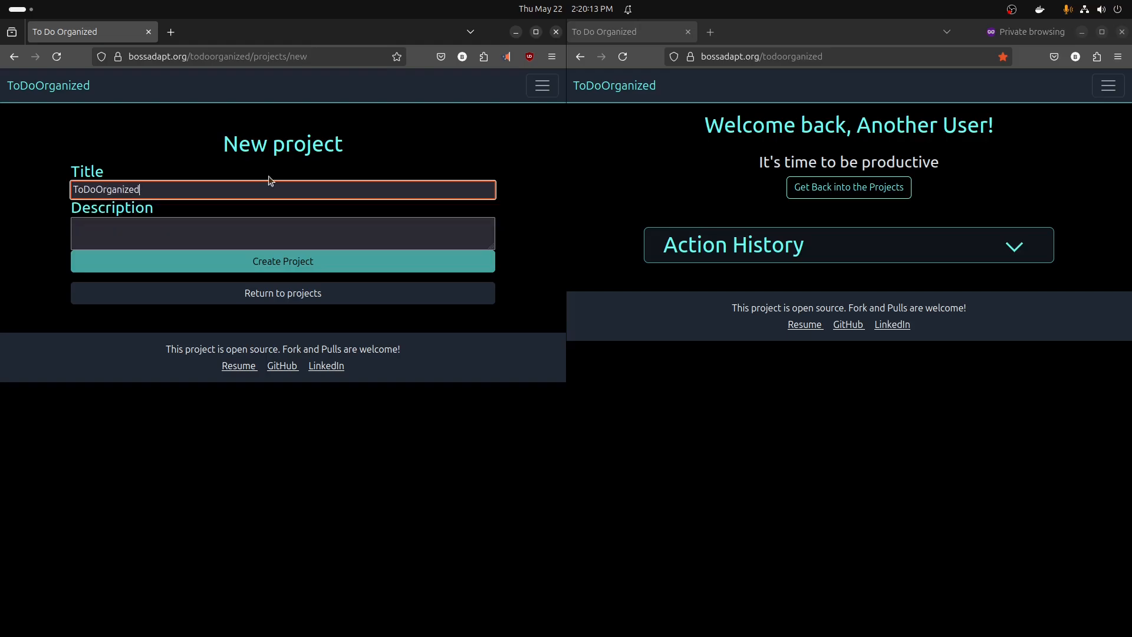
pyautogui.click(321, 233)
pyautogui.write('d')
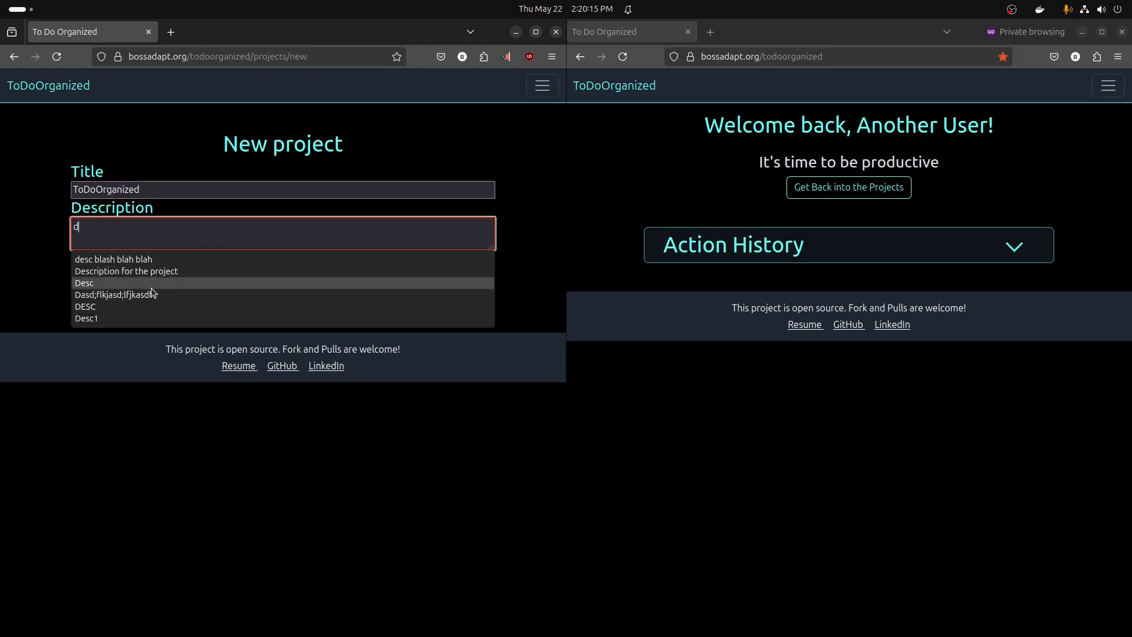
pyautogui.click(147, 271)
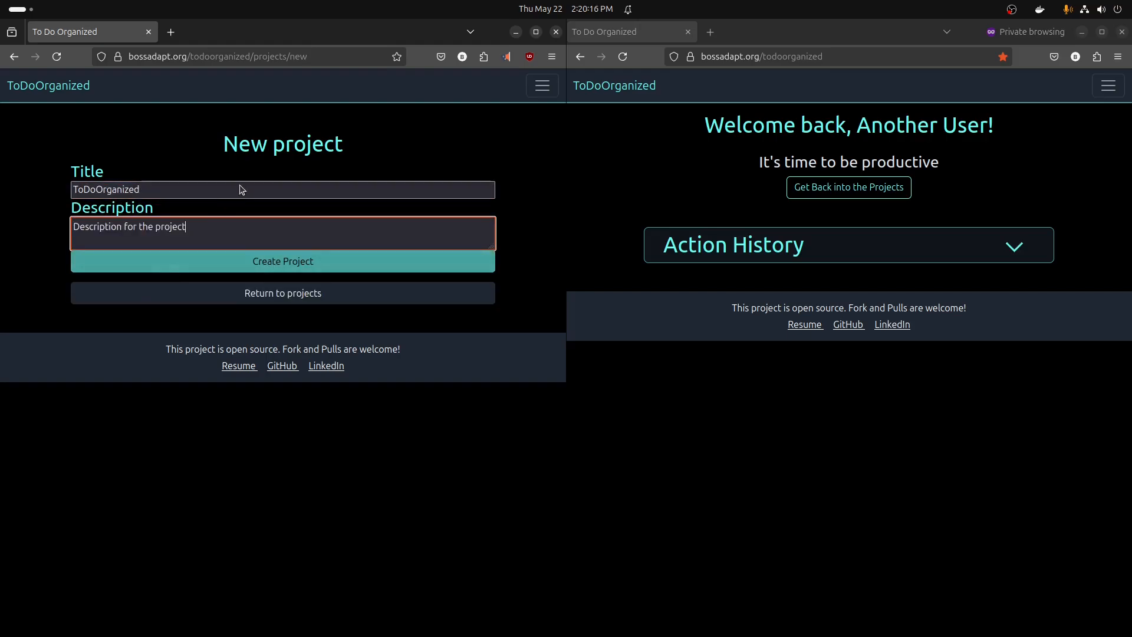
pyautogui.click(275, 267)
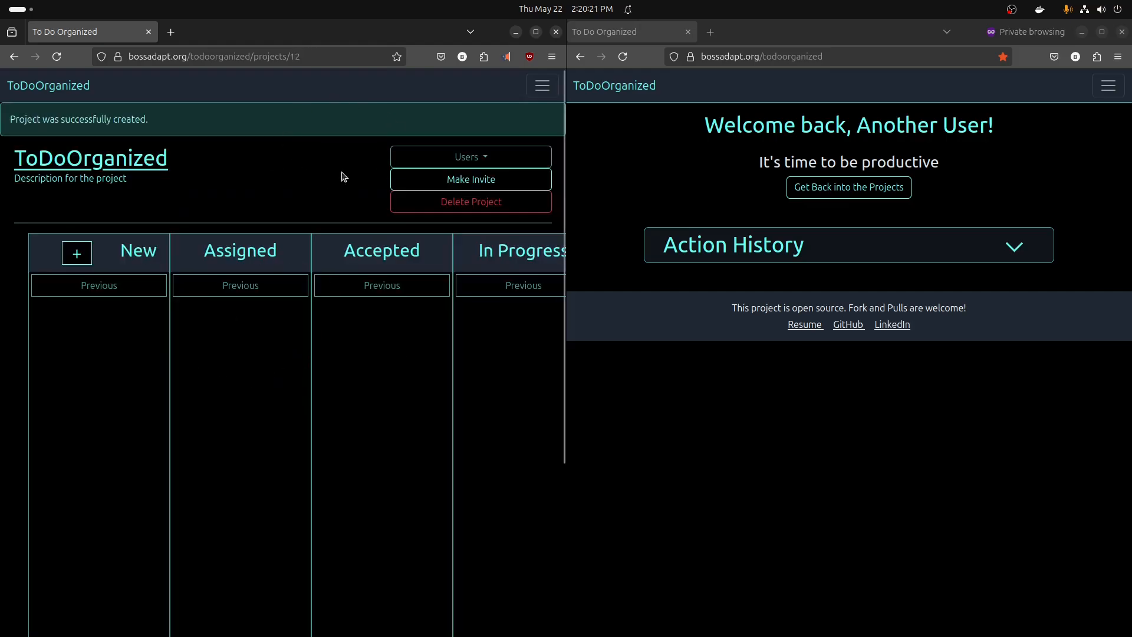
# - Generate an invite link for the project and open it in the private window to join with the second account
pyautogui.moveTo(161, 165); pyautogui.dragTo(145, 188)
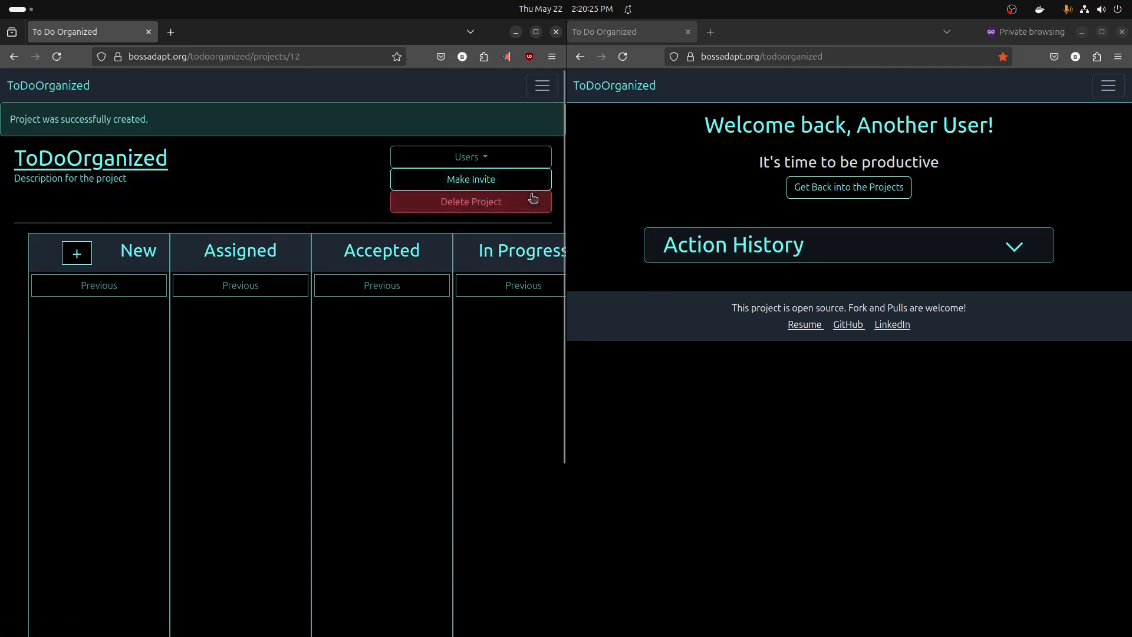
pyautogui.click(500, 183)
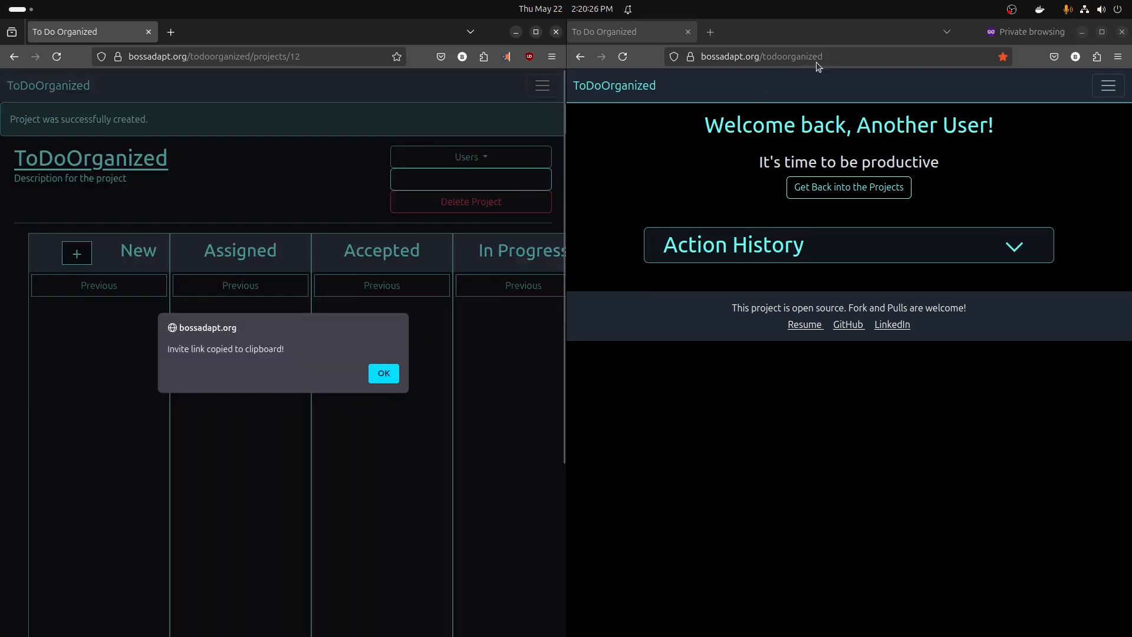
pyautogui.click(371, 374)
pyautogui.click(471, 158)
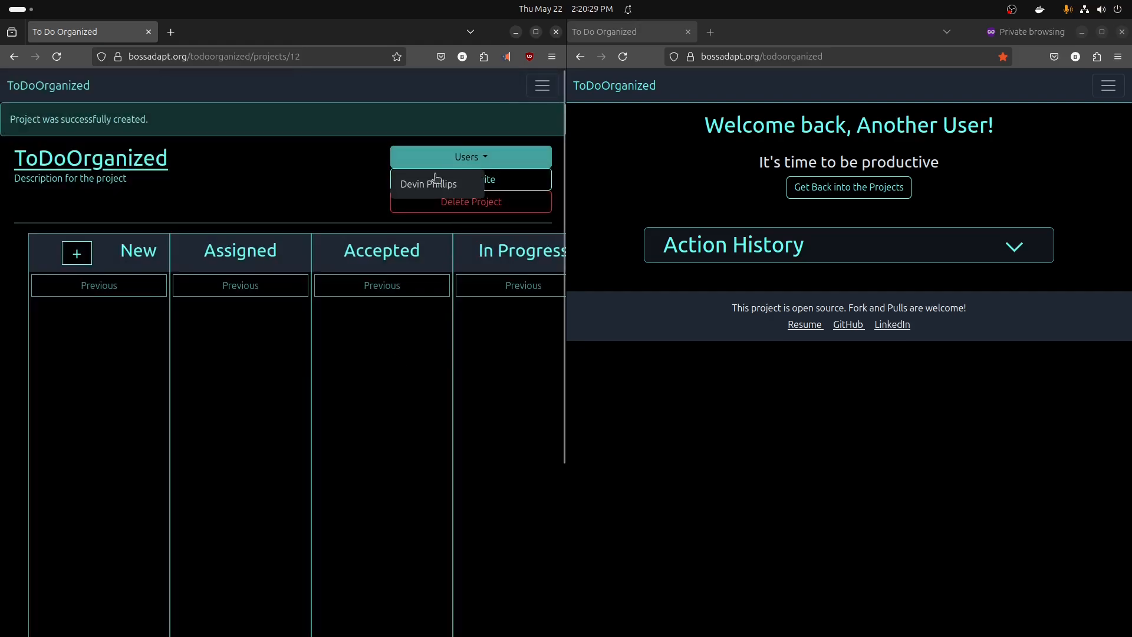
pyautogui.click(774, 58)
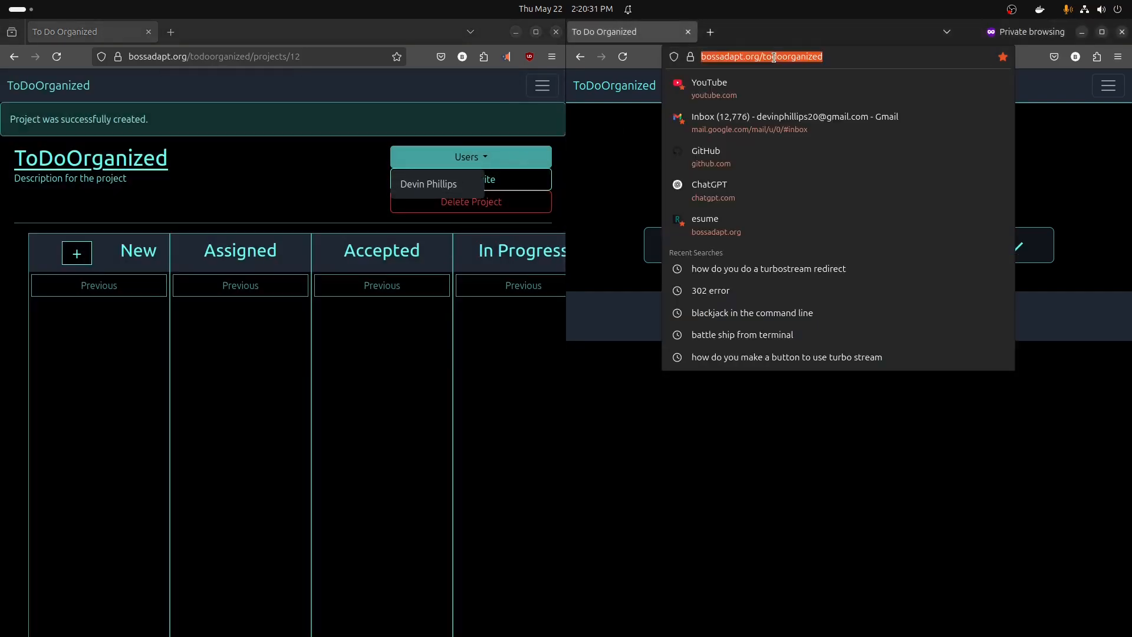
pyautogui.hotkey('ctrl', 'v')
pyautogui.press('Return')
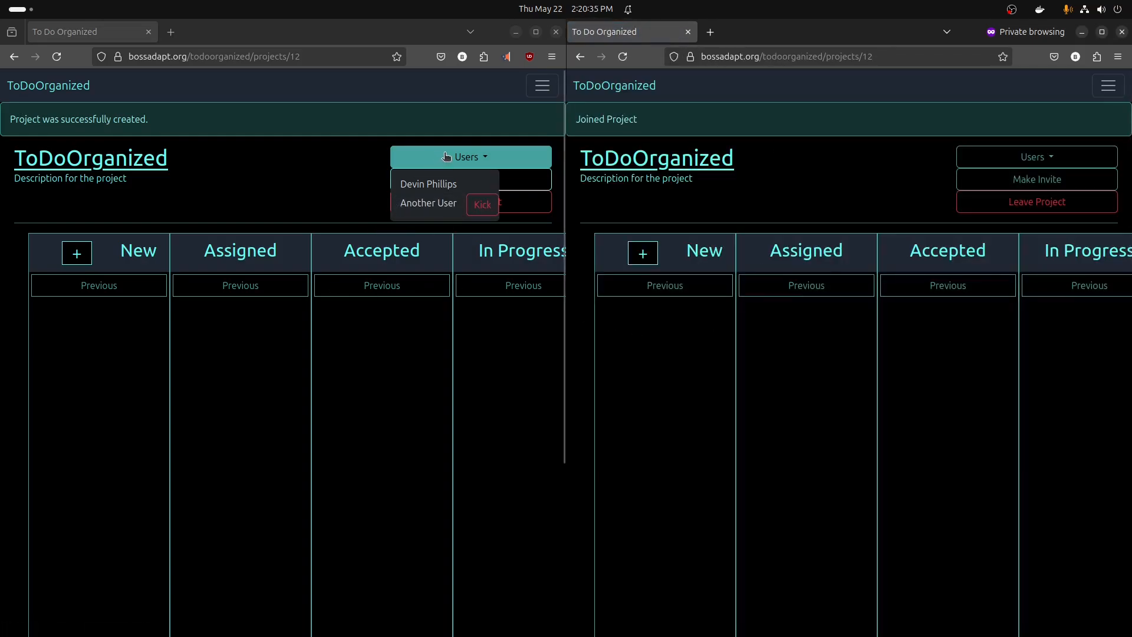
# - Check the project's user list in the private window
pyautogui.click(758, 197)
pyautogui.click(1037, 157)
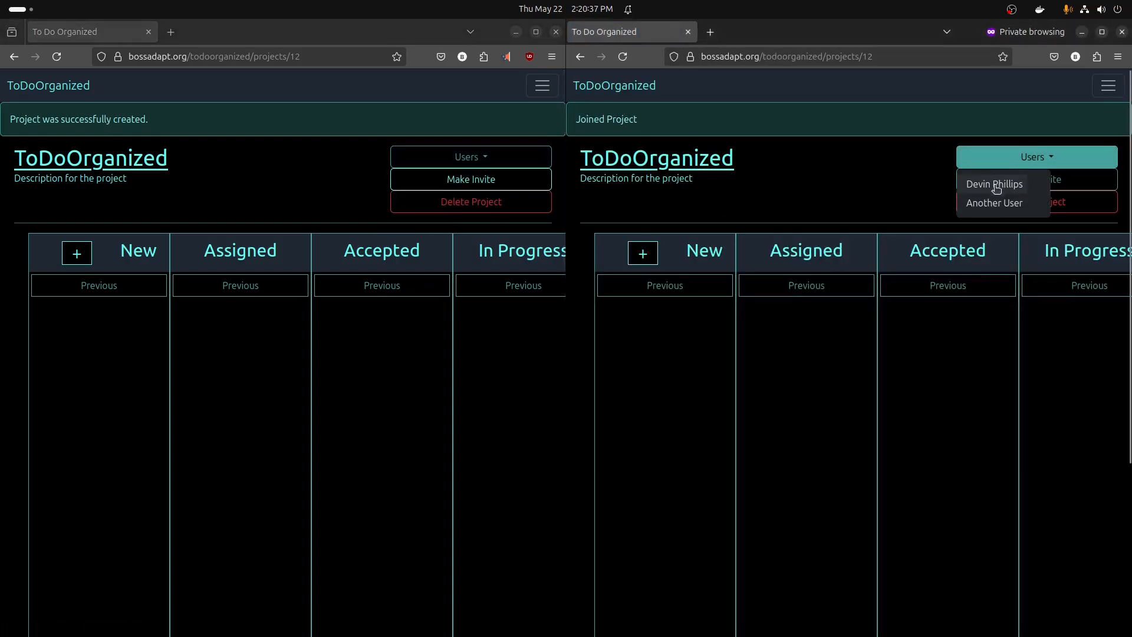
pyautogui.click(1013, 157)
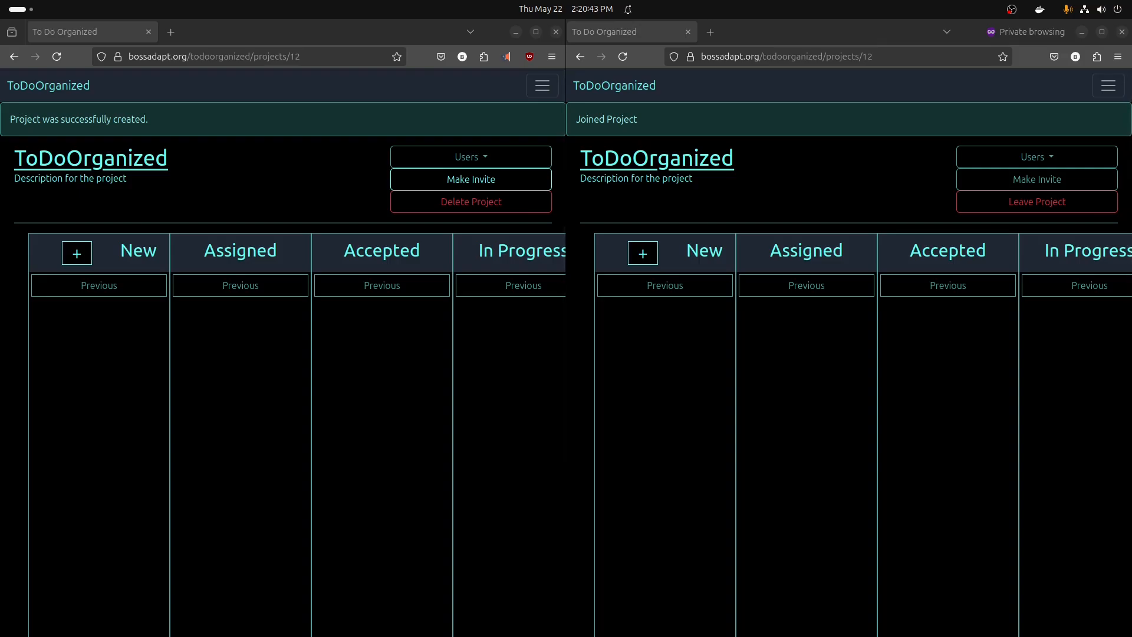
# - Clear the ToDoOrganized project's description from the owner's window and update the project
pyautogui.click(135, 166)
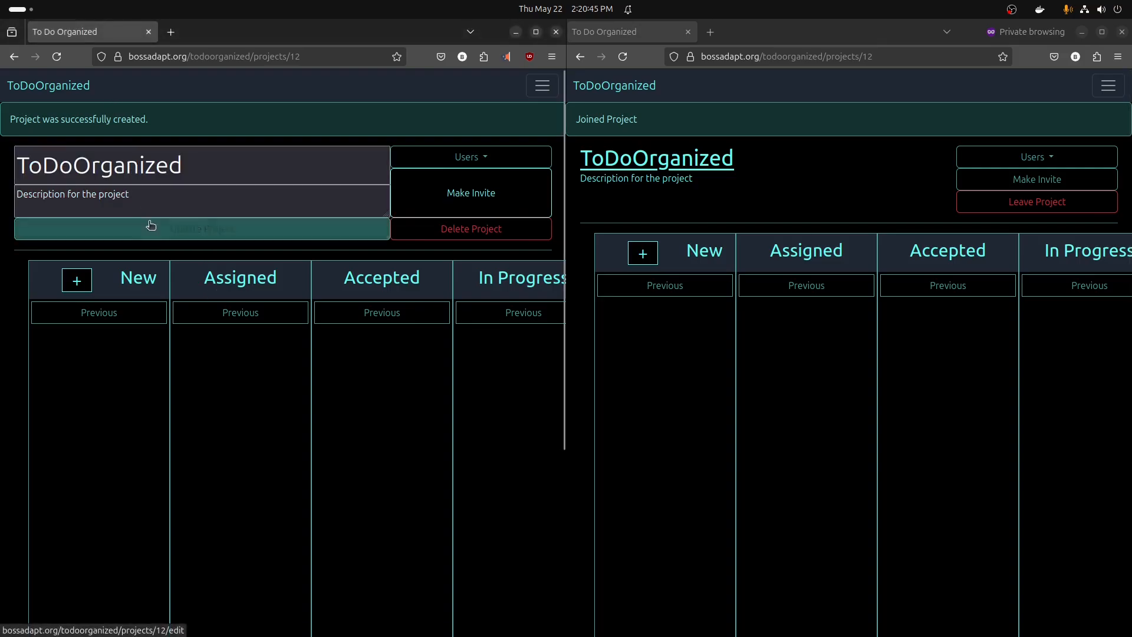
pyautogui.tripleClick(118, 194)
pyautogui.press('BackSpace')
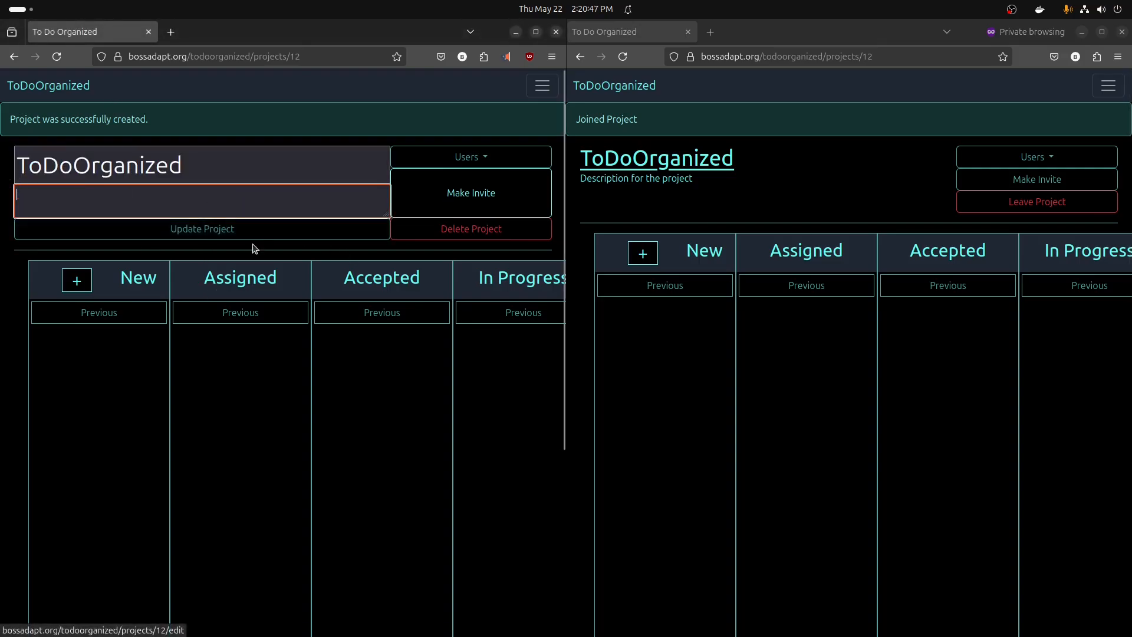
pyautogui.click(235, 229)
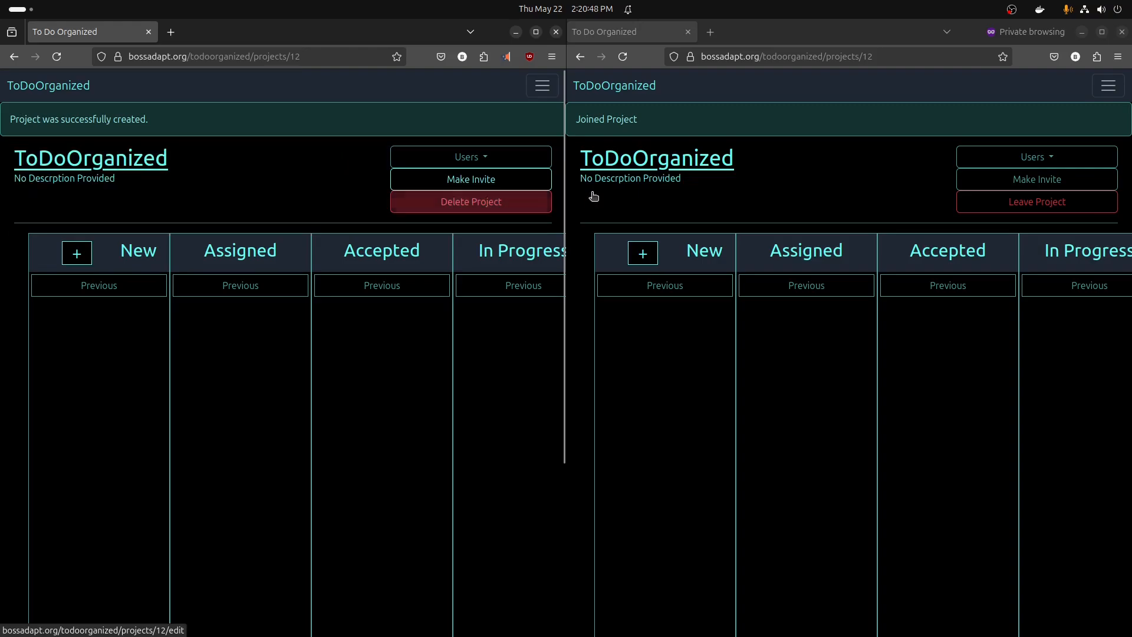
# - Check the project description in the private window and go to the Project Dashboard there
pyautogui.tripleClick(651, 179)
pyautogui.click(1106, 94)
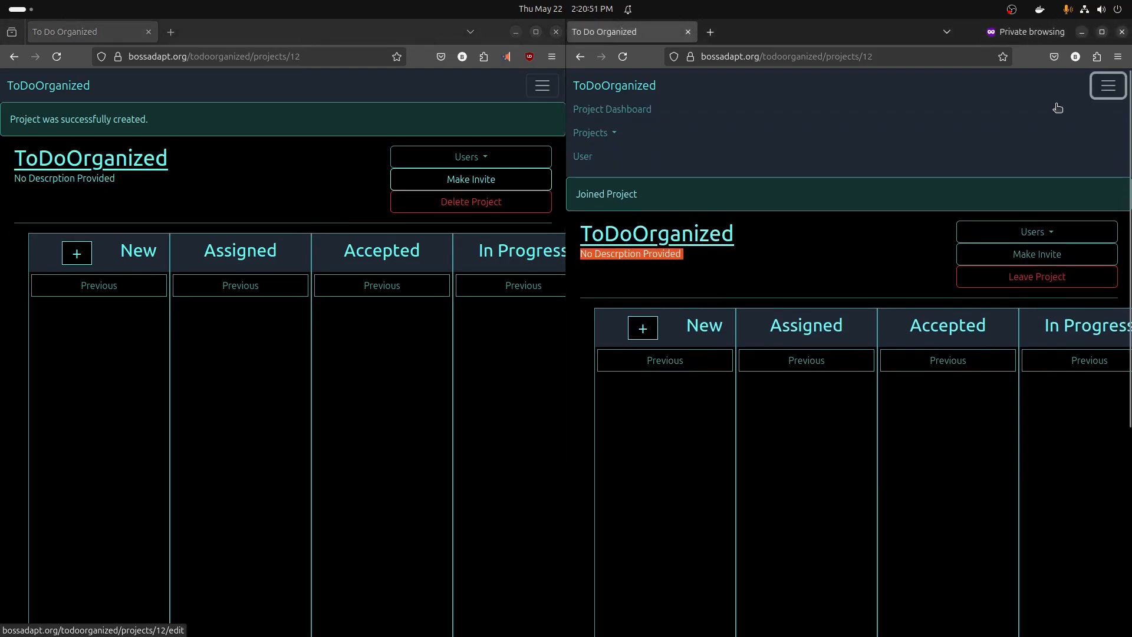
pyautogui.click(630, 112)
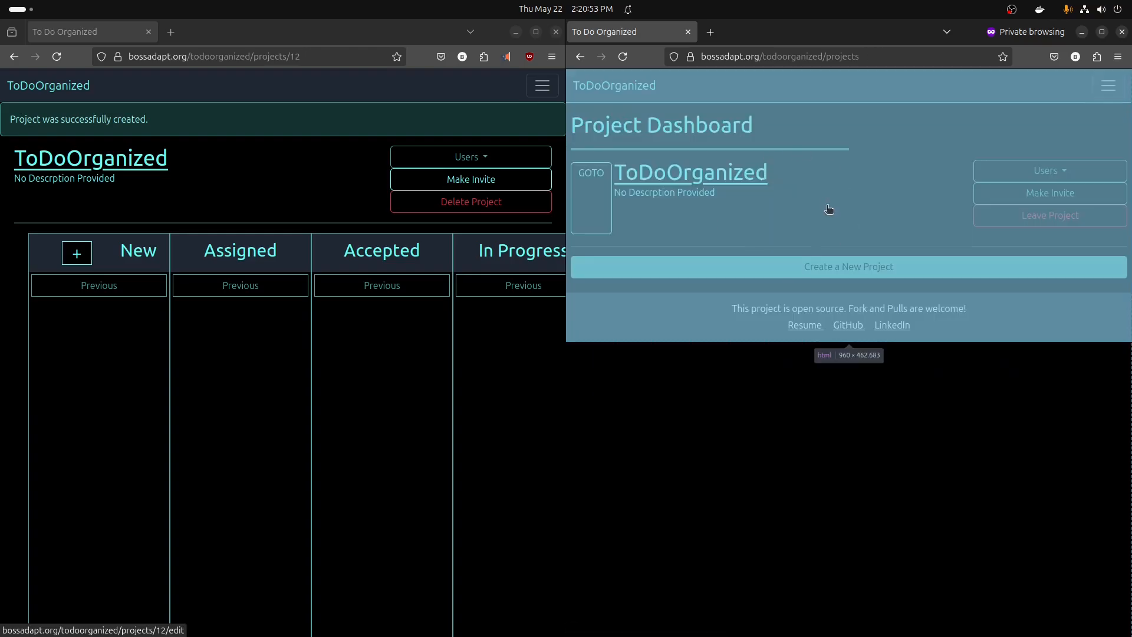
# - Rename the project to "ToDoOrganized+1" from the owner's window and update it
pyautogui.click(127, 165)
pyautogui.click(102, 192)
pyautogui.click(235, 182)
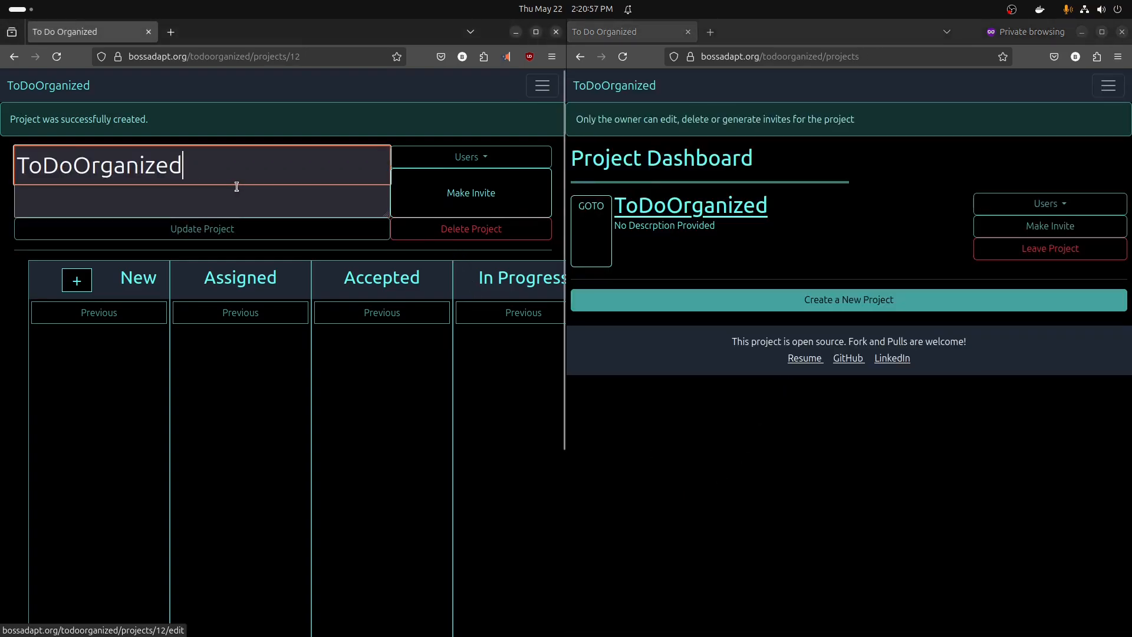
pyautogui.write('+1')
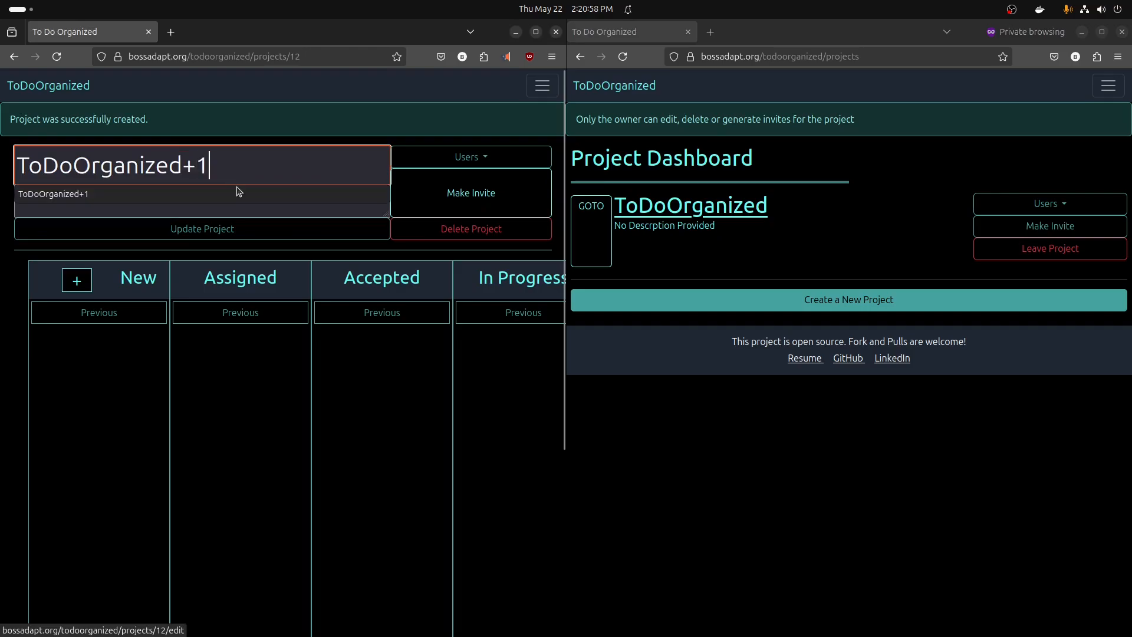
pyautogui.click(271, 232)
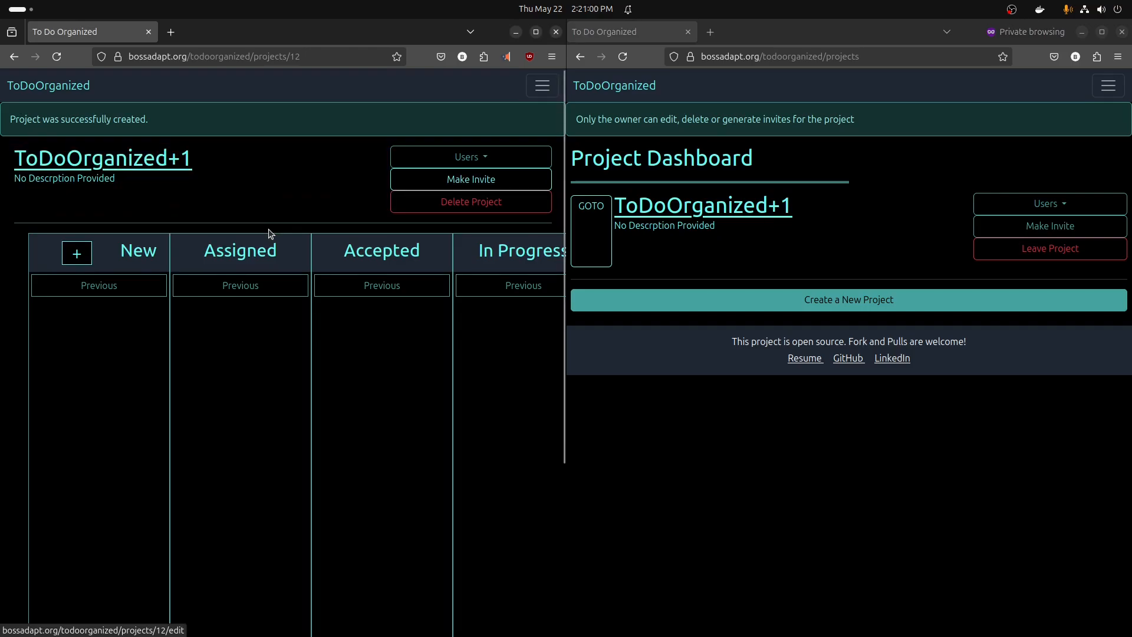
# - Open the project in the private window, and start an entry titled "Make A Video" with description "asdfa sdf asdfa sdf asdf asdf" in the owner's window
pyautogui.click(599, 250)
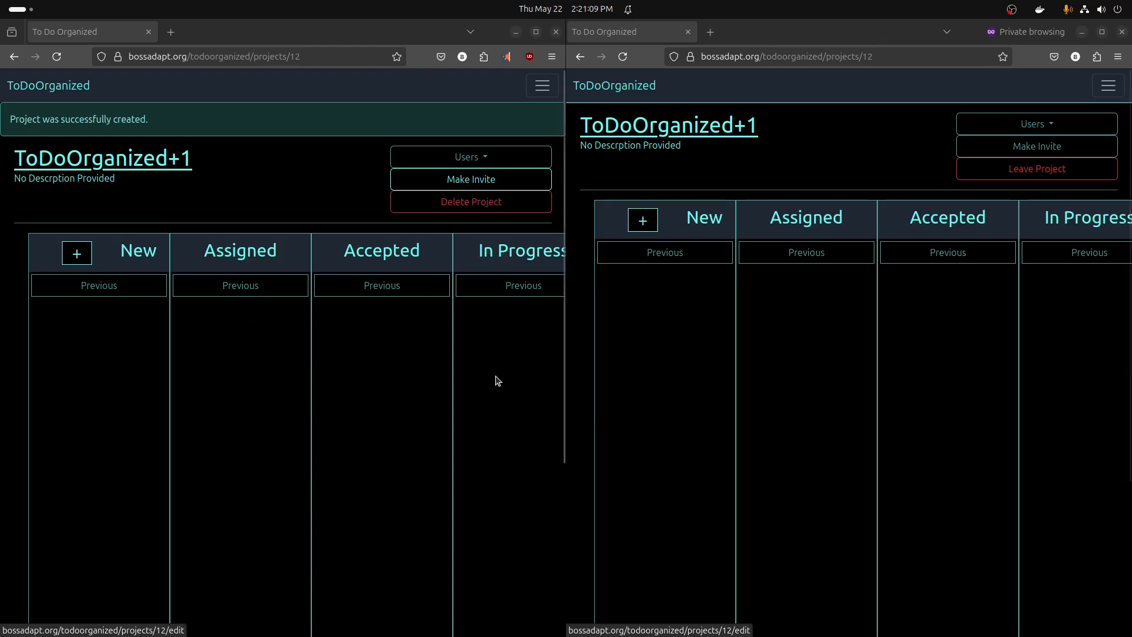
pyautogui.scroll(-3, 497, 381)
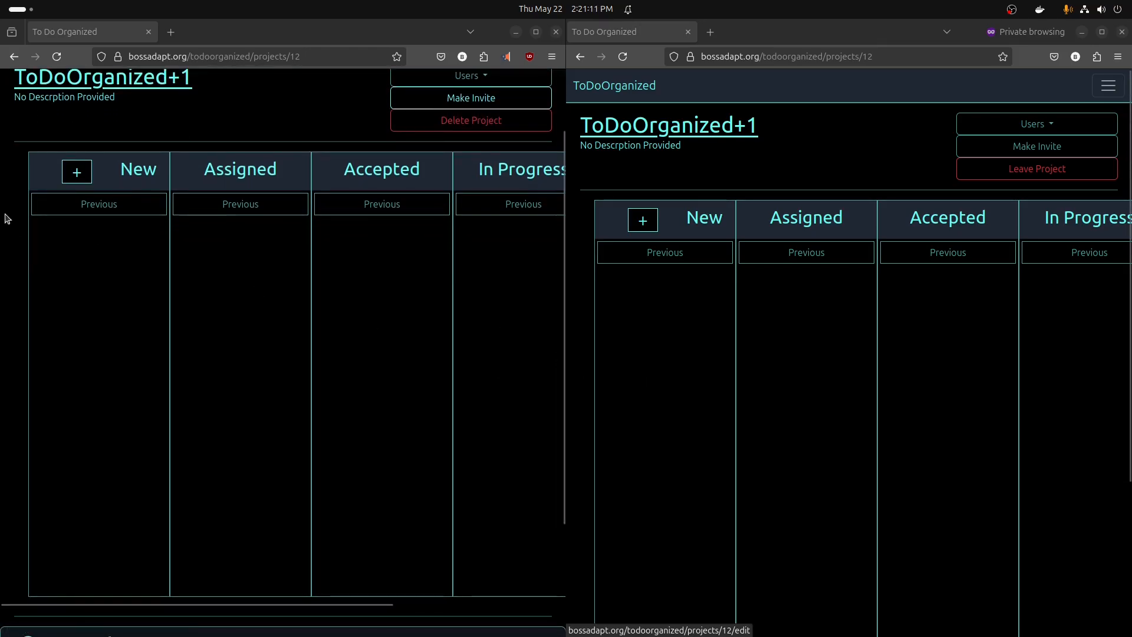
pyautogui.click(77, 172)
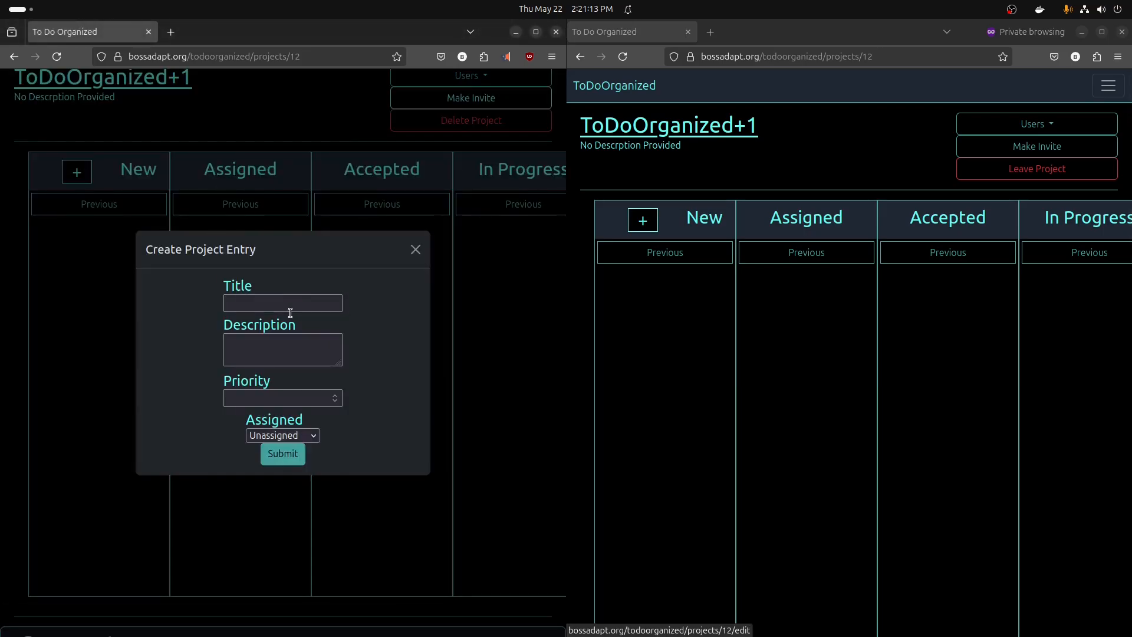
pyautogui.click(295, 296)
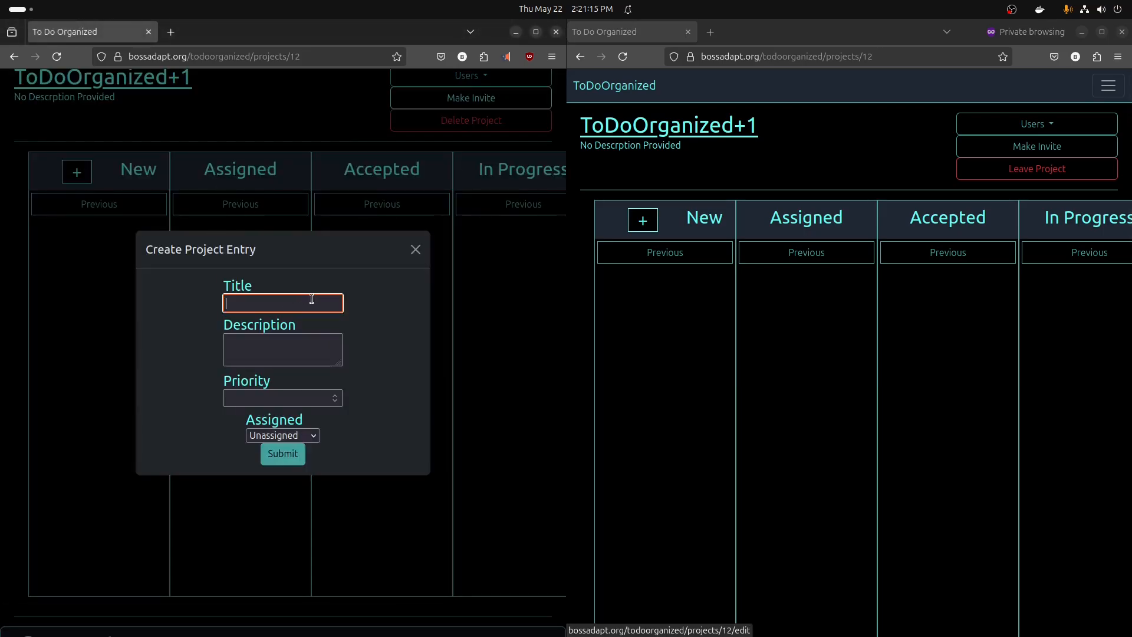
pyautogui.write('Make A Video')
pyautogui.click(309, 356)
pyautogui.write('asdfa sdf asdfa sdf')
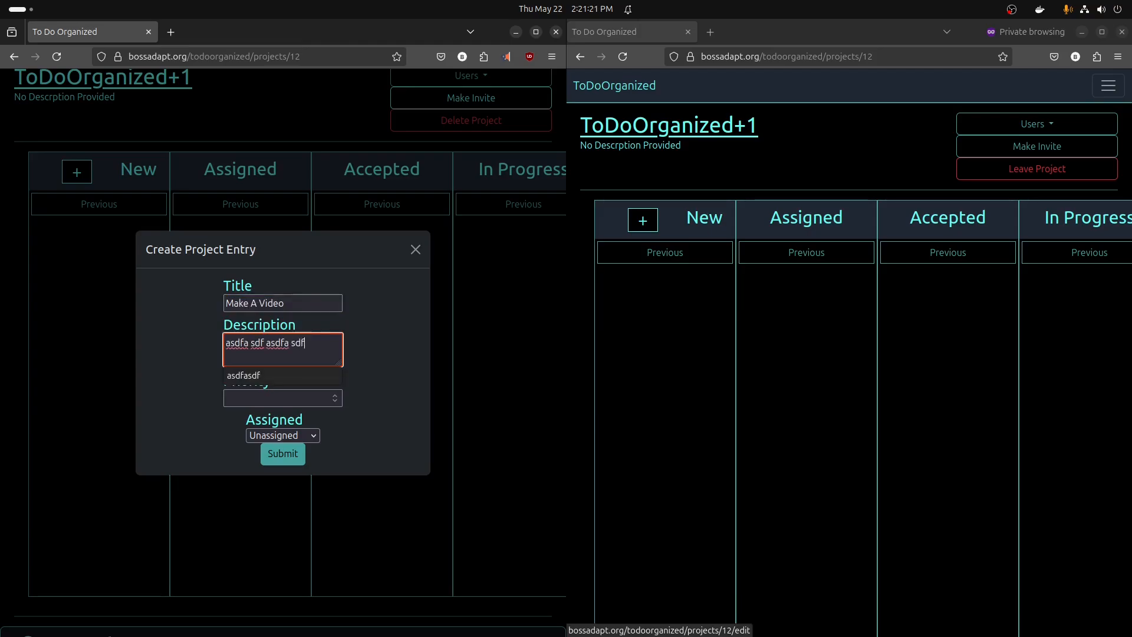
pyautogui.write(' asdf asdf')
# - Set the new entry's priority to 1 and submit it unassigned
pyautogui.click(265, 400)
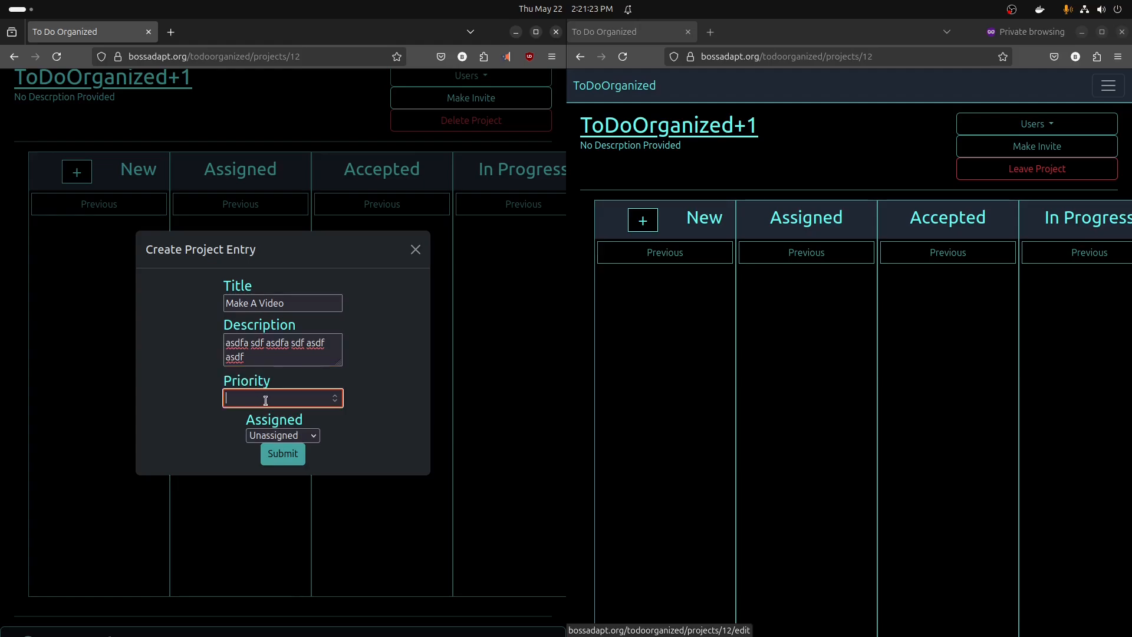
pyautogui.write('2312312')
pyautogui.hotkey('ctrl', 'a')
pyautogui.write('1')
pyautogui.doubleClick(251, 386)
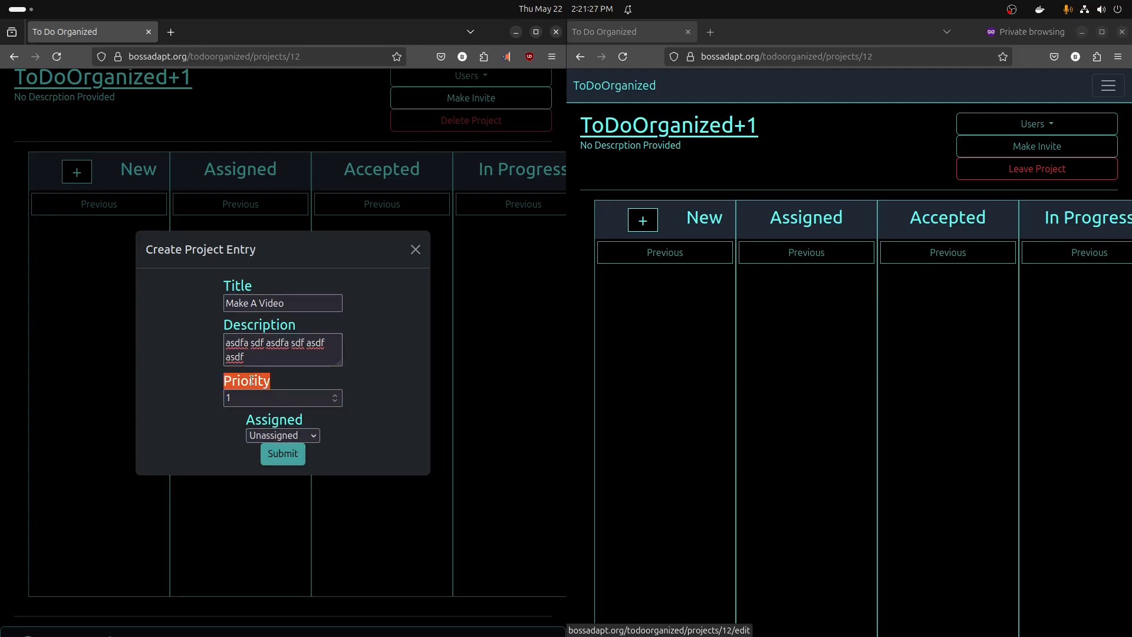
pyautogui.click(287, 378)
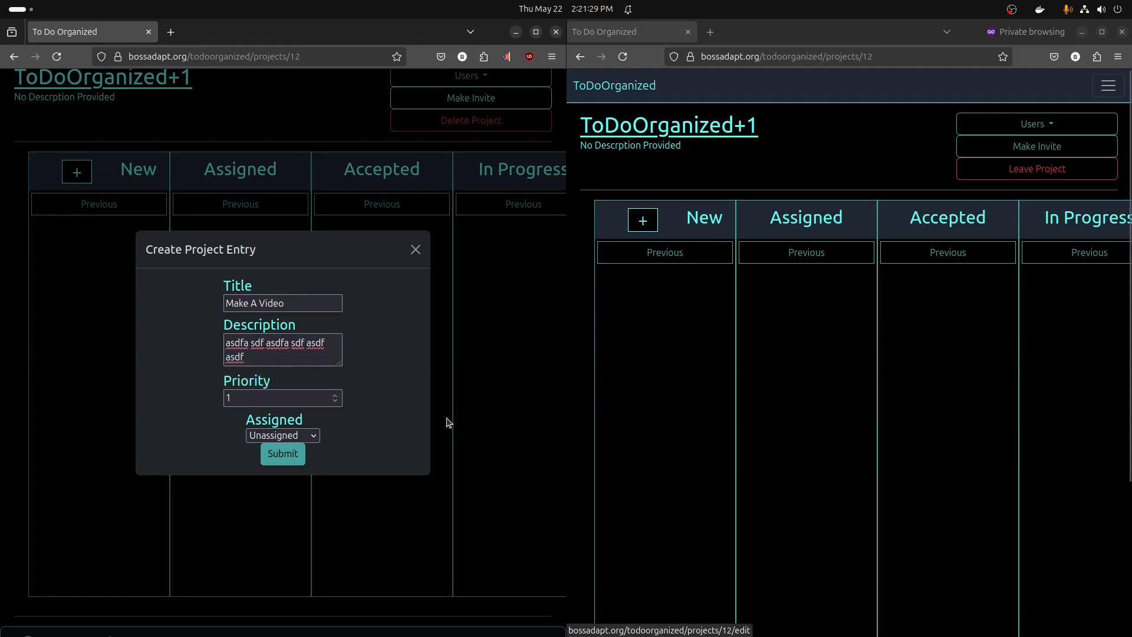
pyautogui.click(288, 458)
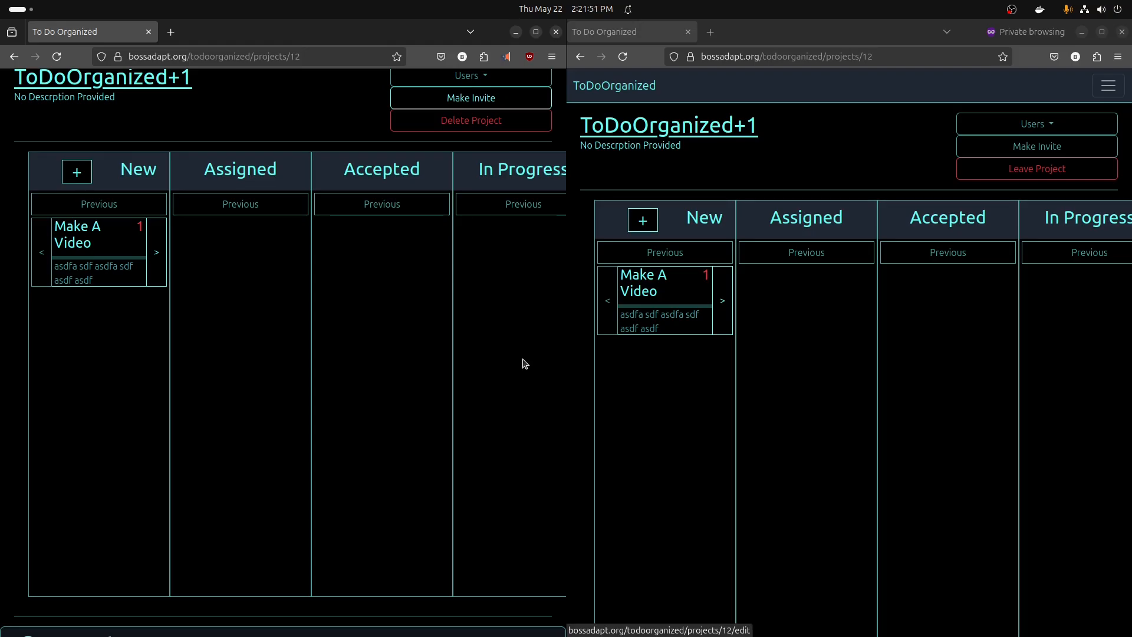
# - Move the Make A Video entry to Assigned from the private window and check its author and assignee in the owner's window
pyautogui.scroll(3, 525, 364)
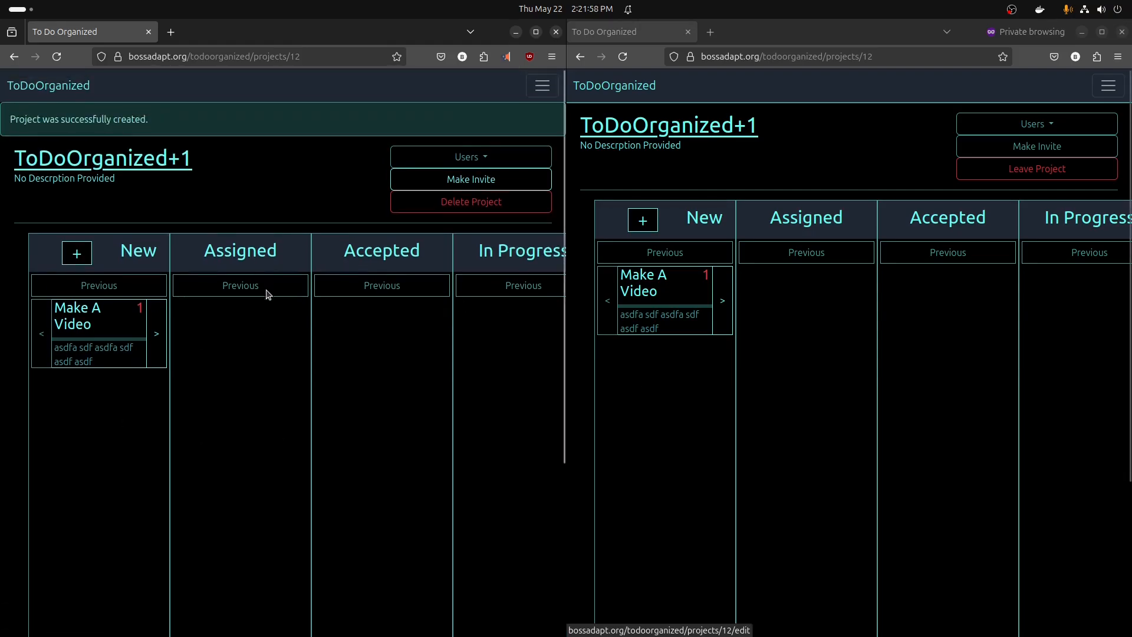
pyautogui.click(723, 301)
pyautogui.click(213, 354)
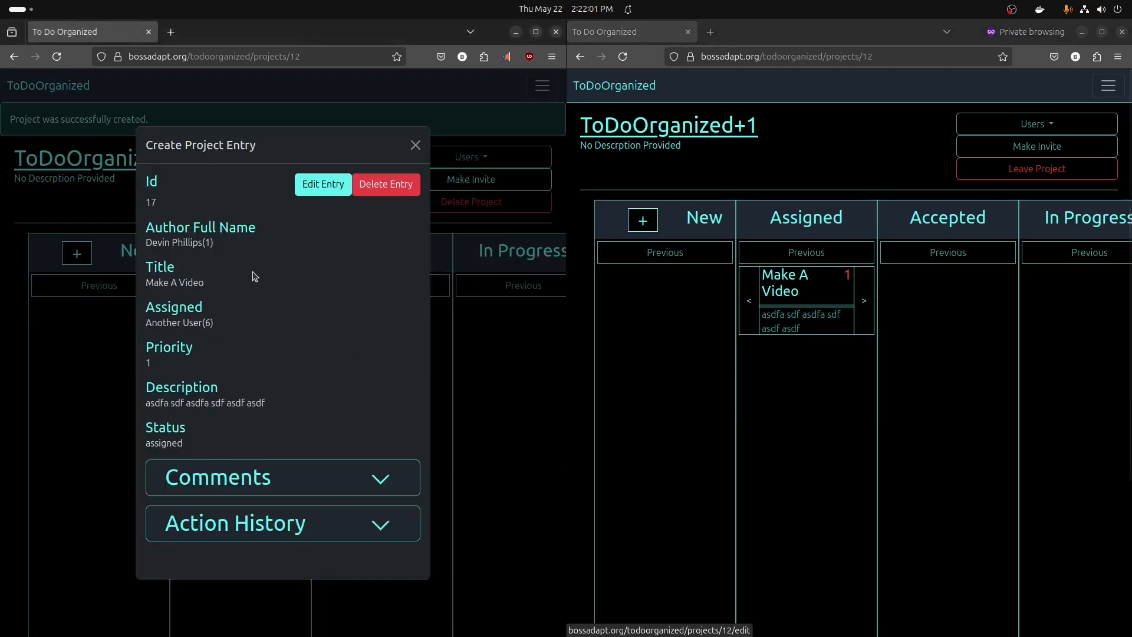
pyautogui.tripleClick(196, 241)
pyautogui.tripleClick(203, 322)
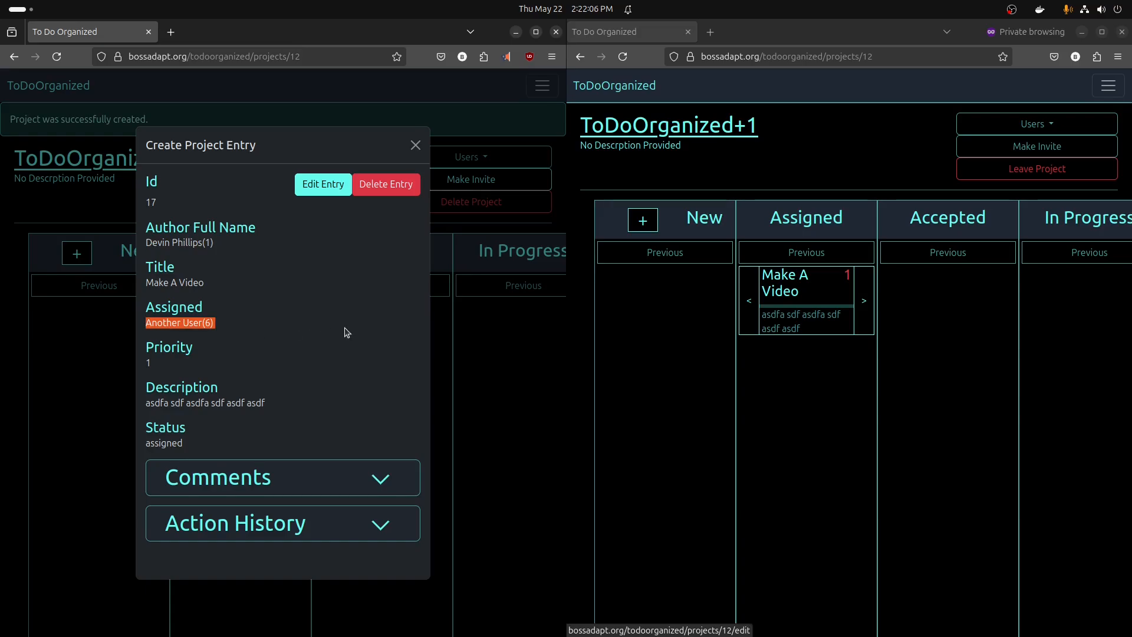
pyautogui.click(417, 143)
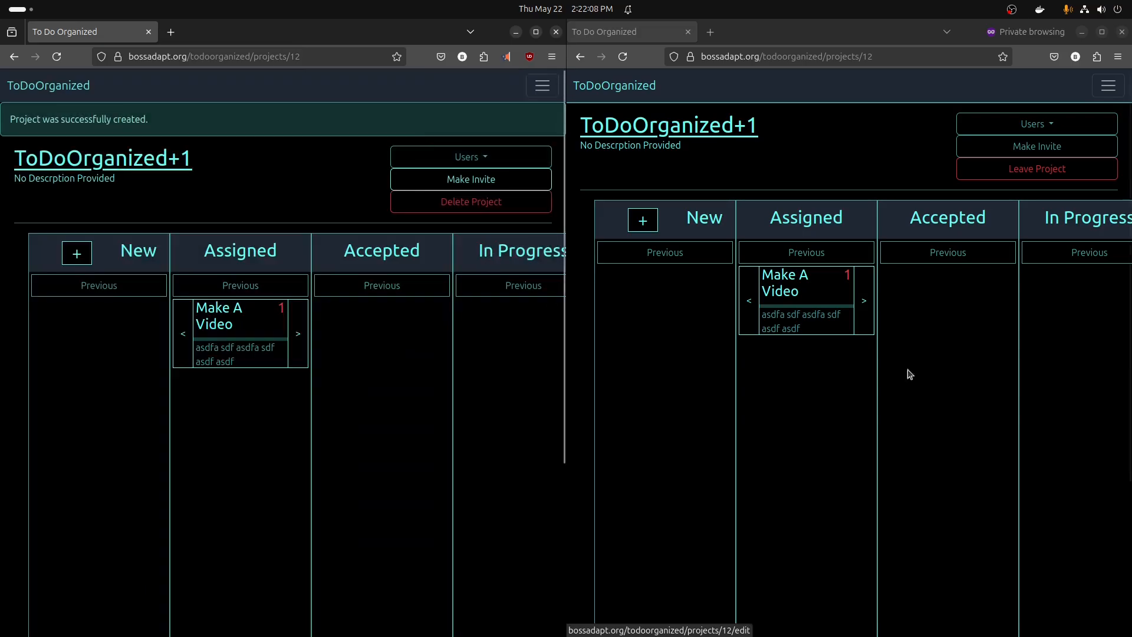
# - Change the Make A Video entry's description to "Real Desc" from the private window, submit it and close the entry
pyautogui.click(790, 313)
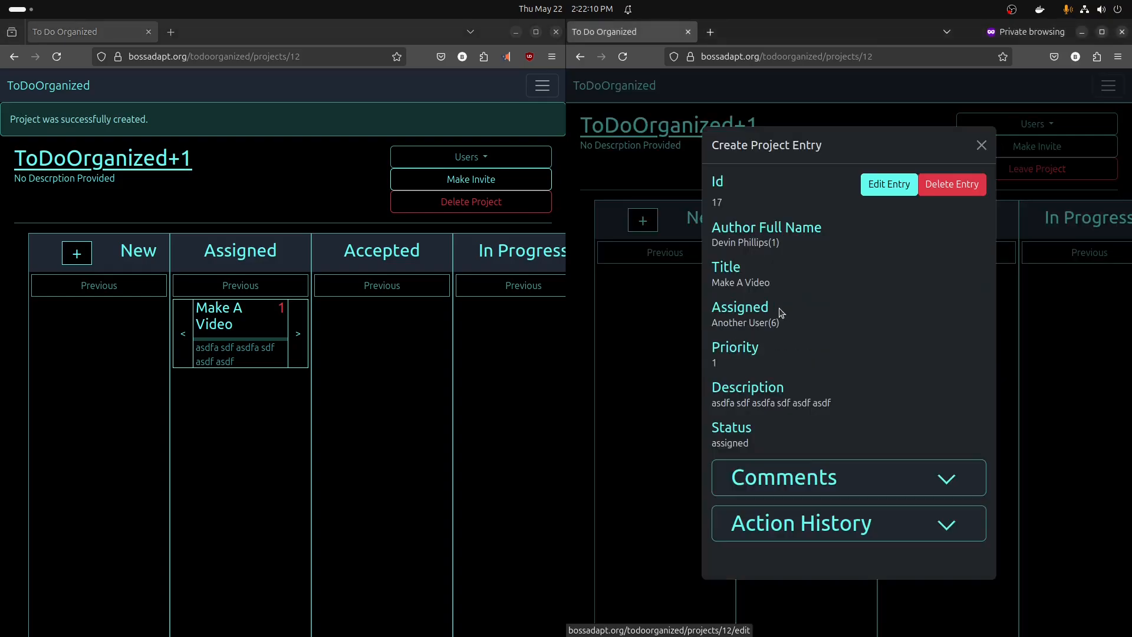
pyautogui.click(875, 187)
pyautogui.moveTo(859, 344); pyautogui.dragTo(690, 336)
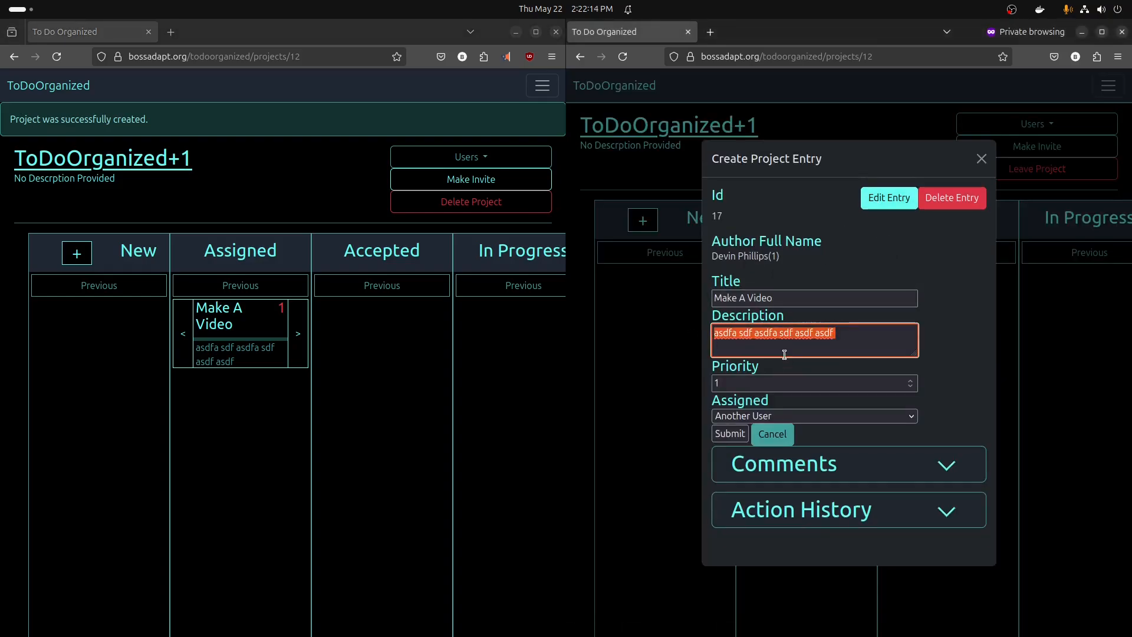
pyautogui.write('Real D')
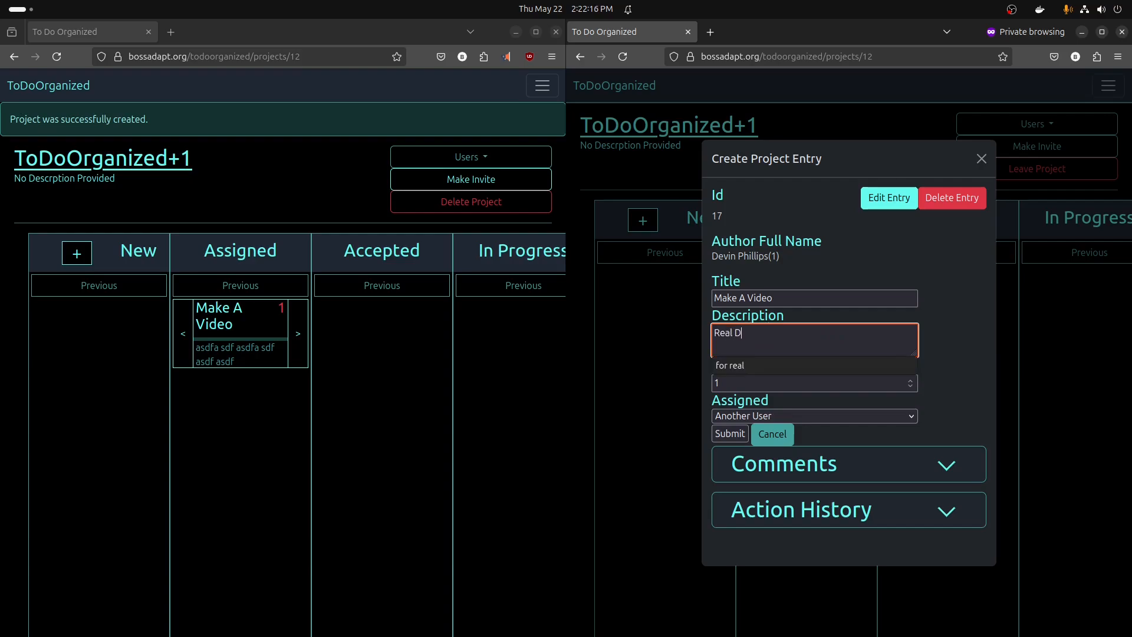
pyautogui.write('esc')
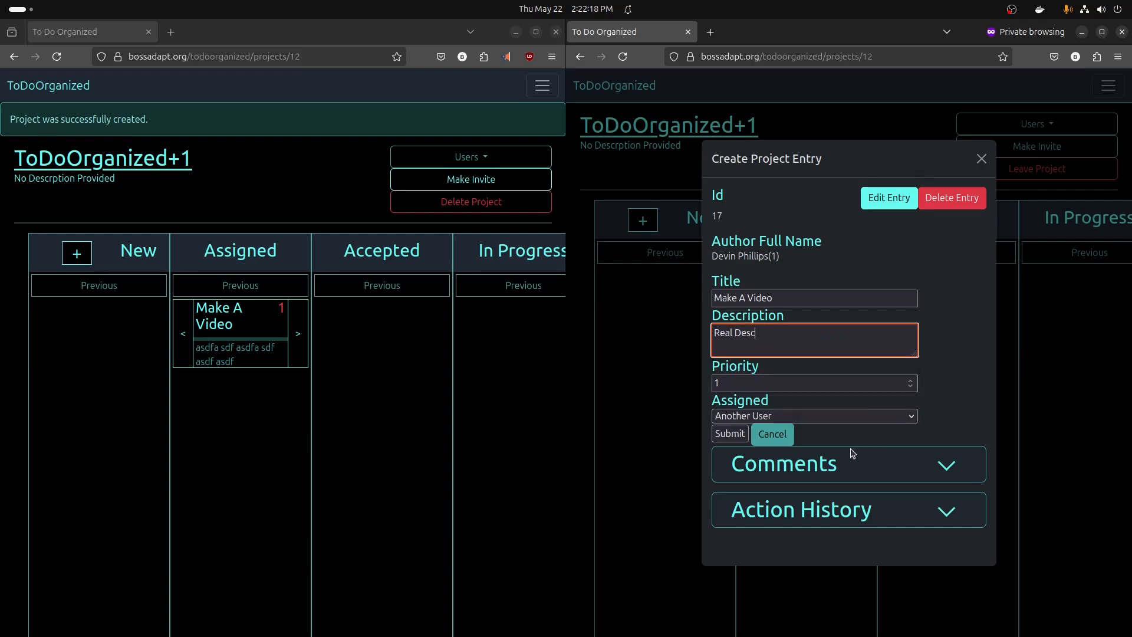
pyautogui.click(737, 432)
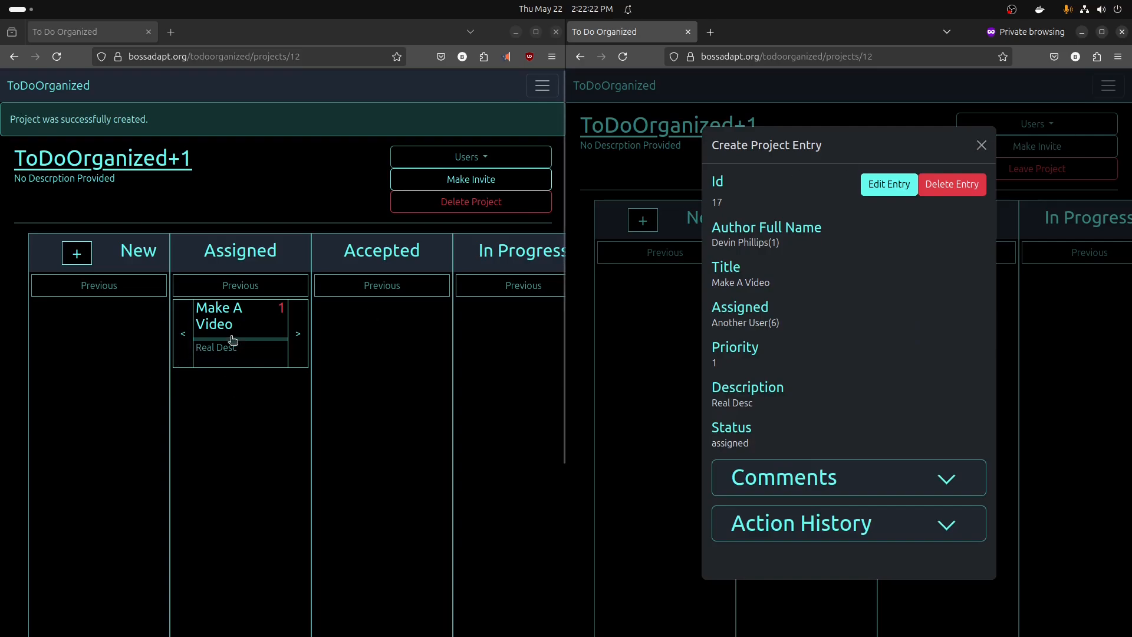
pyautogui.click(986, 145)
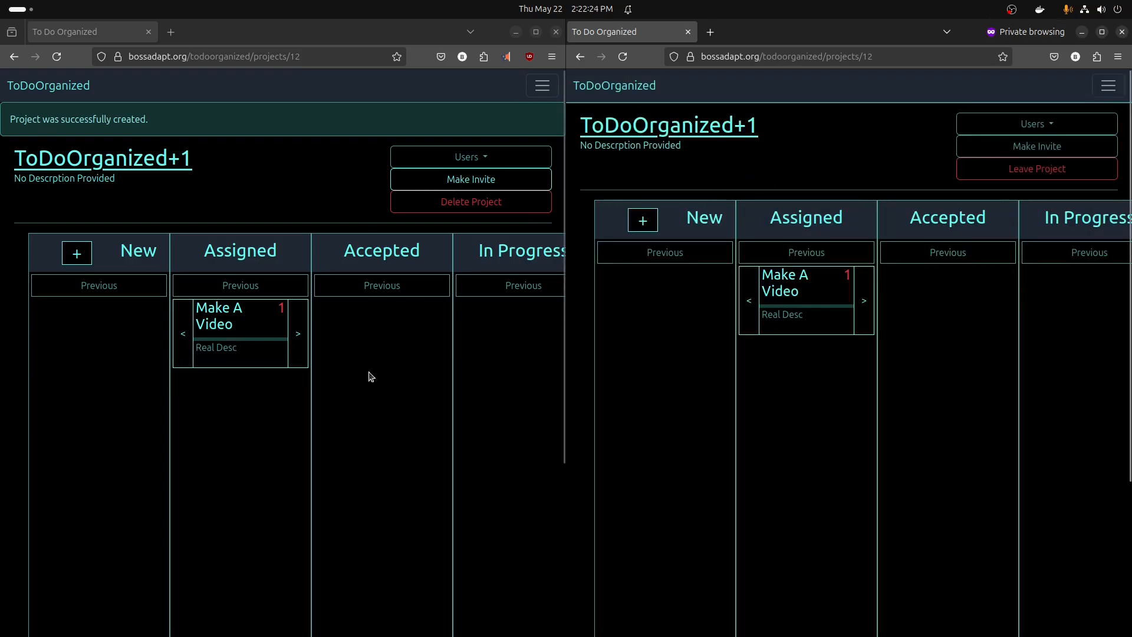
# - Move the Make A Video entry to Accepted from the owner's window and open its comments in both windows
pyautogui.click(299, 334)
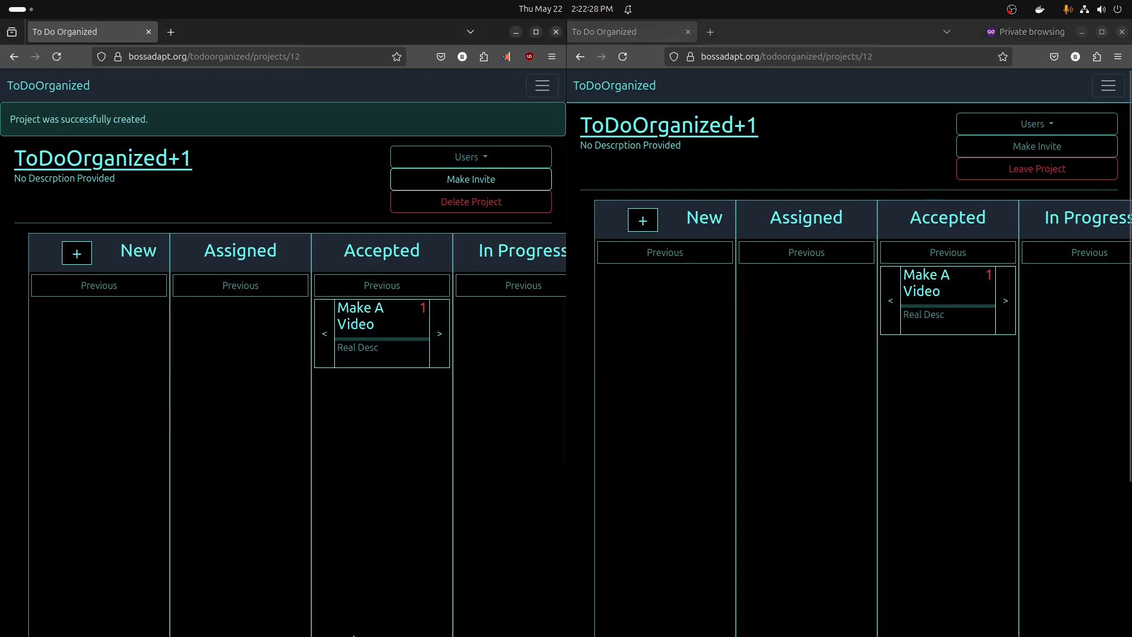
pyautogui.click(375, 332)
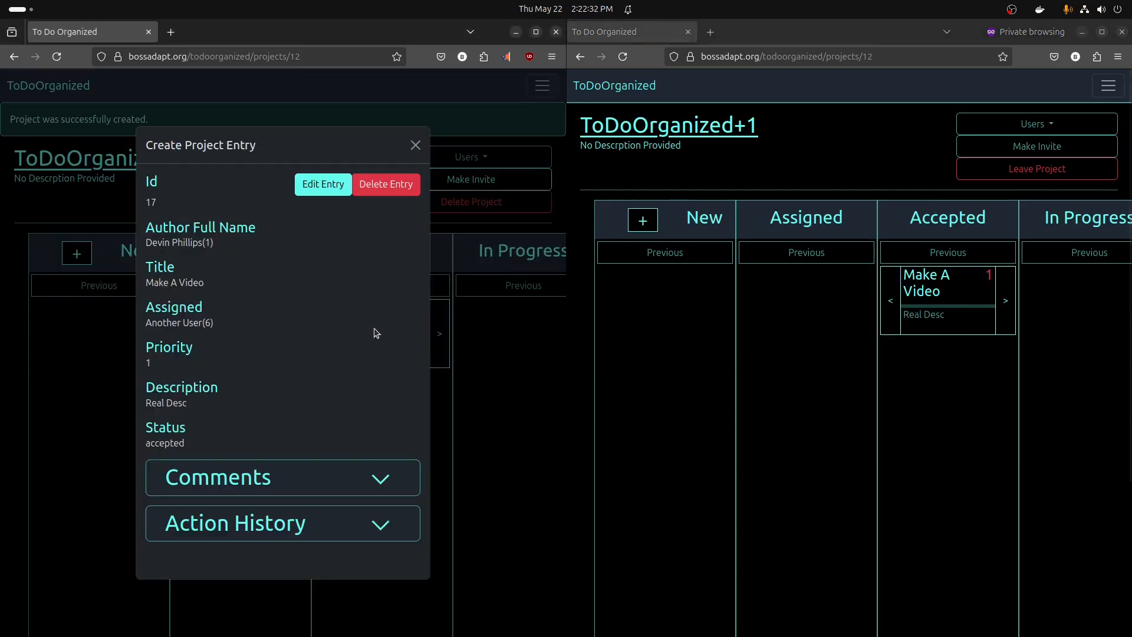
pyautogui.click(972, 305)
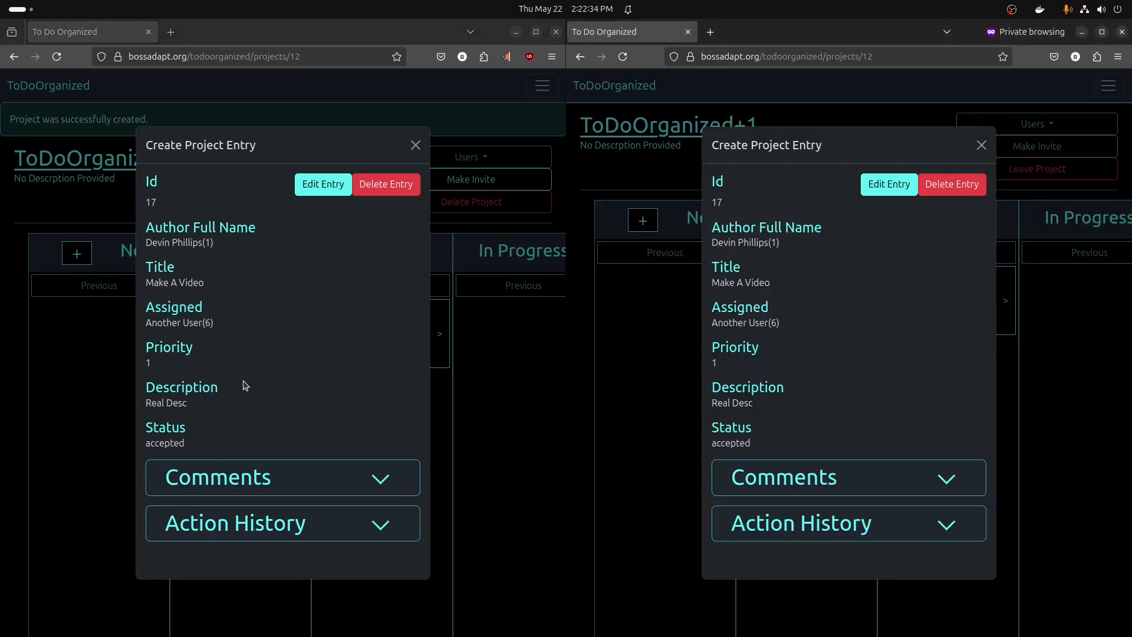
pyautogui.click(321, 470)
pyautogui.click(828, 473)
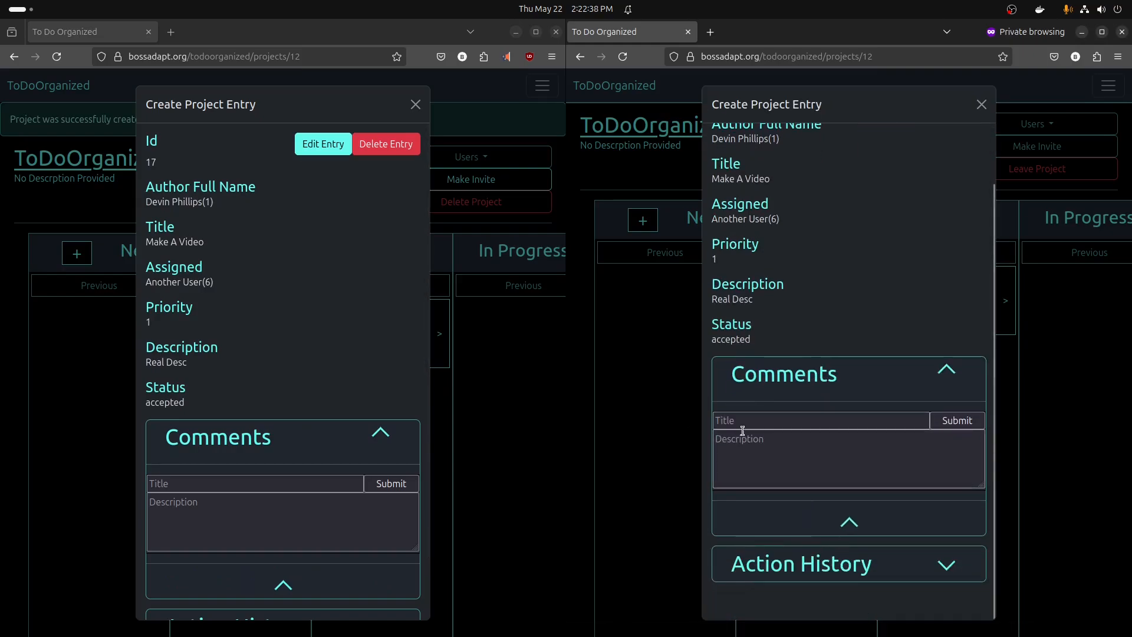
# - Post a comment titled "1" with description "2" from the private window and view it in the owner's window
pyautogui.click(744, 422)
pyautogui.write('1')
pyautogui.click(944, 442)
pyautogui.write('1')
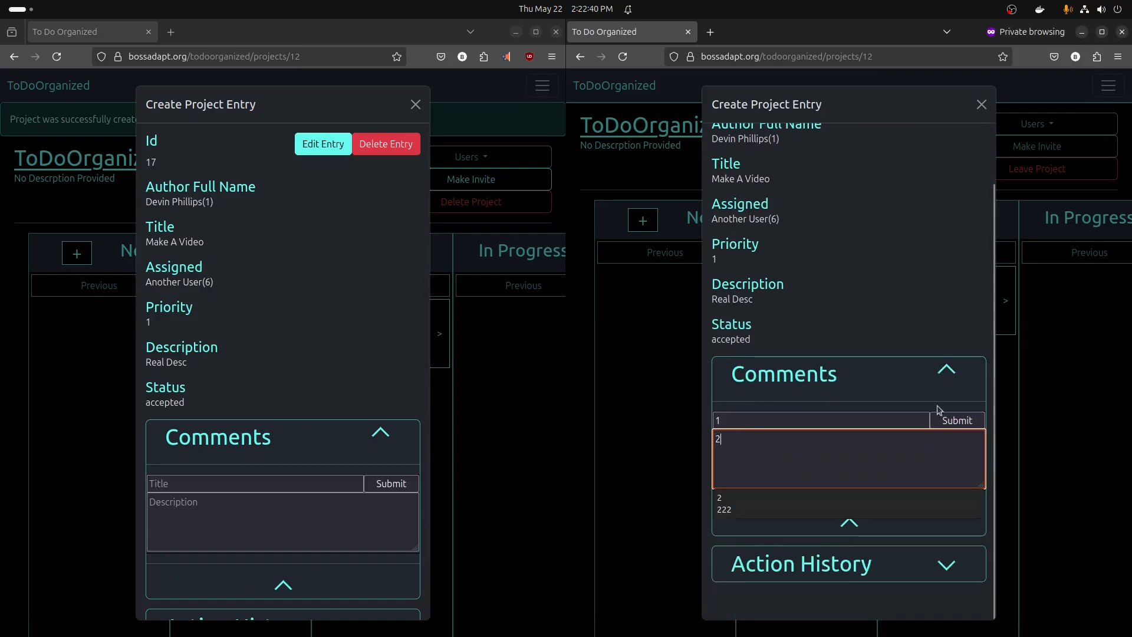
pyautogui.click(958, 420)
pyautogui.scroll(-5, 324, 416)
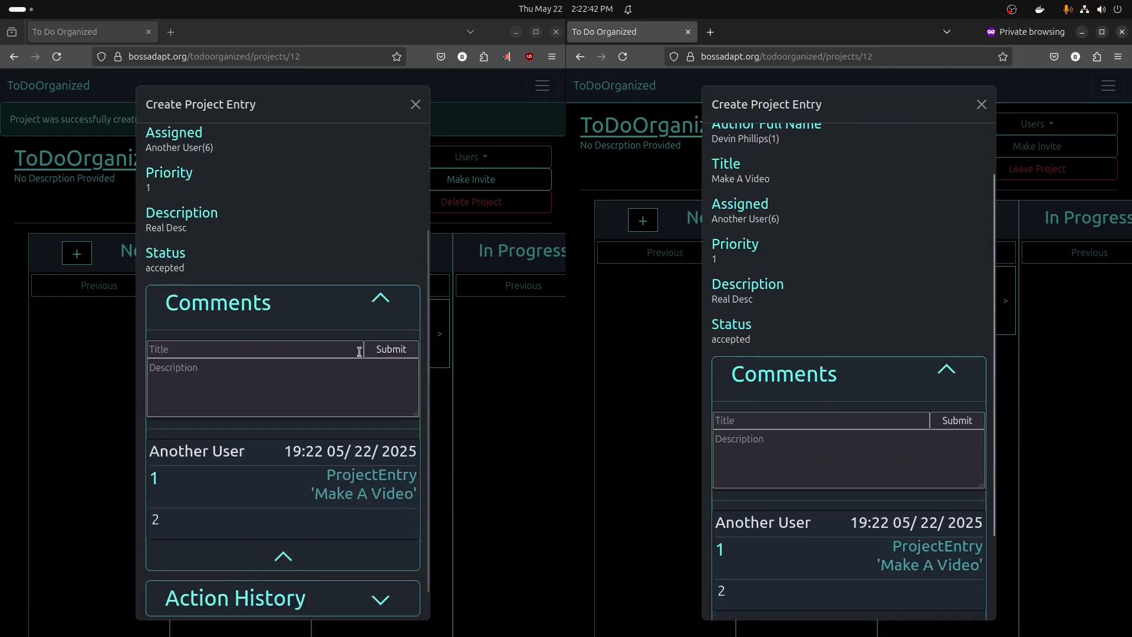
# - Collapse the comments in the owner's window and post a comment titled "2" with description "3" from the private window
pyautogui.click(342, 301)
pyautogui.click(793, 433)
pyautogui.click(780, 422)
pyautogui.write('2')
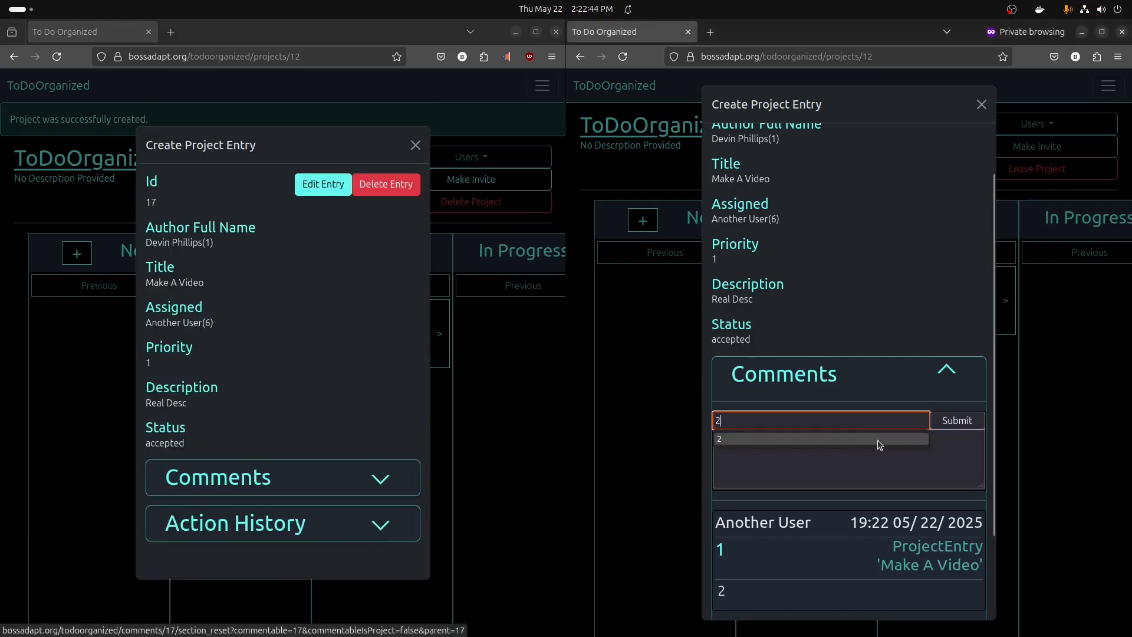
pyautogui.click(906, 467)
pyautogui.write('3')
pyautogui.click(961, 422)
# - Reopen the comments in the owner's window to review them, and collapse the comments in both windows
pyautogui.click(275, 472)
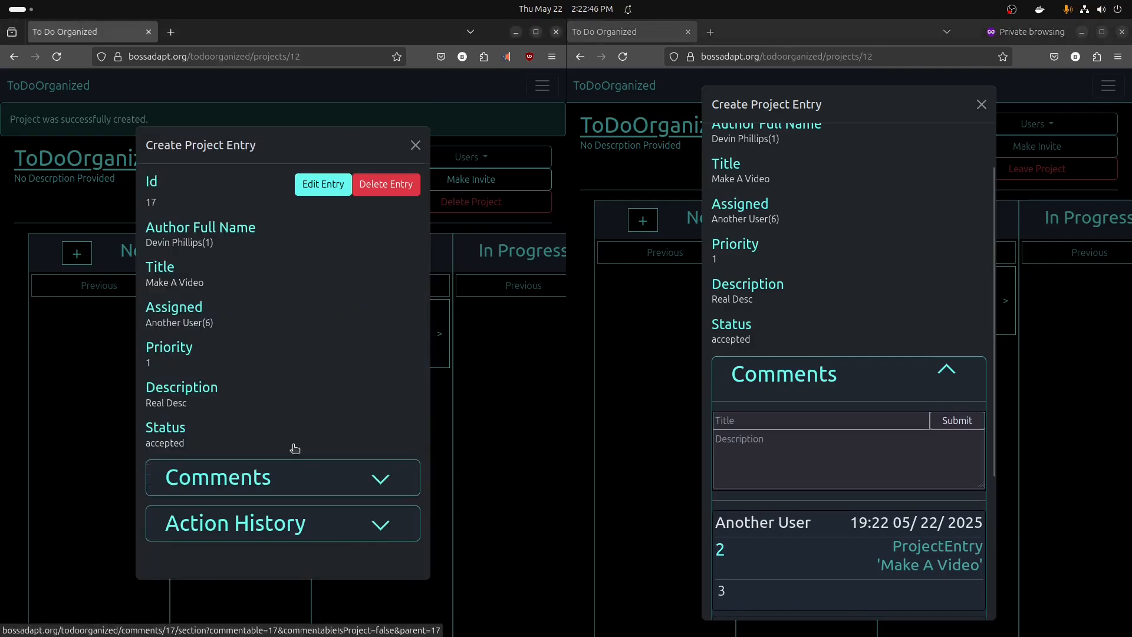
pyautogui.scroll(-4, 316, 422)
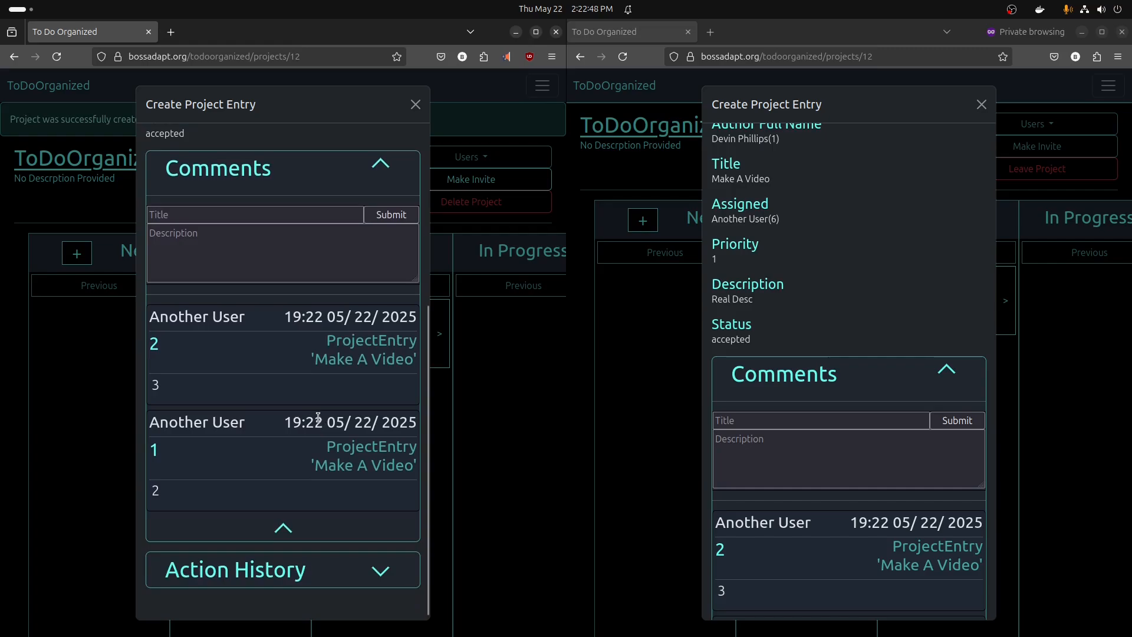
pyautogui.scroll(2, 318, 417)
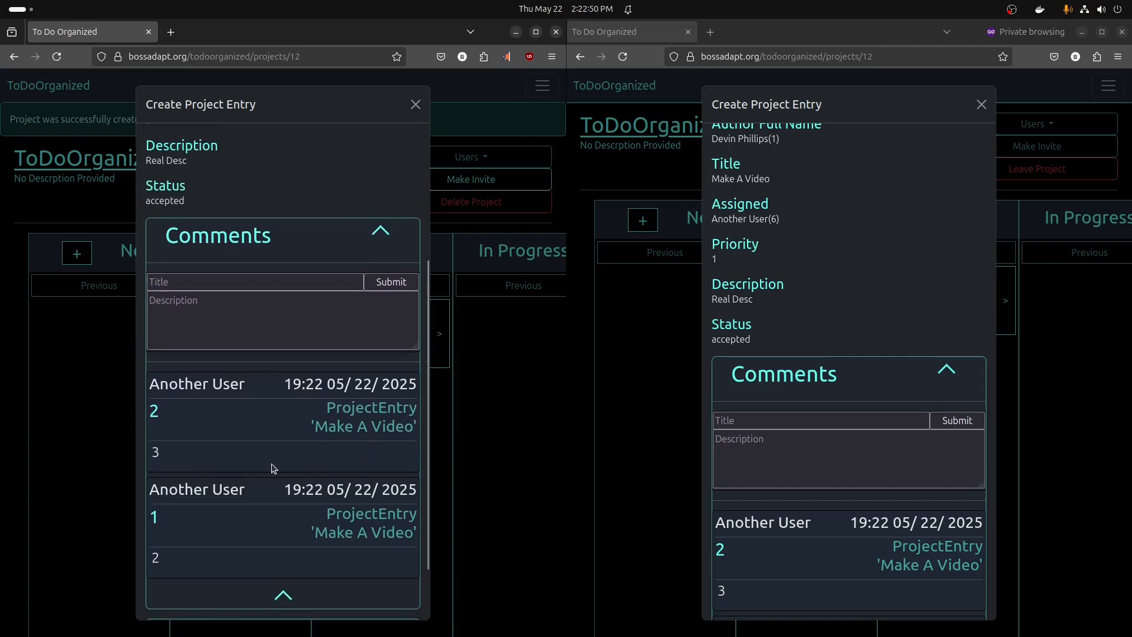
pyautogui.click(378, 242)
pyautogui.click(853, 372)
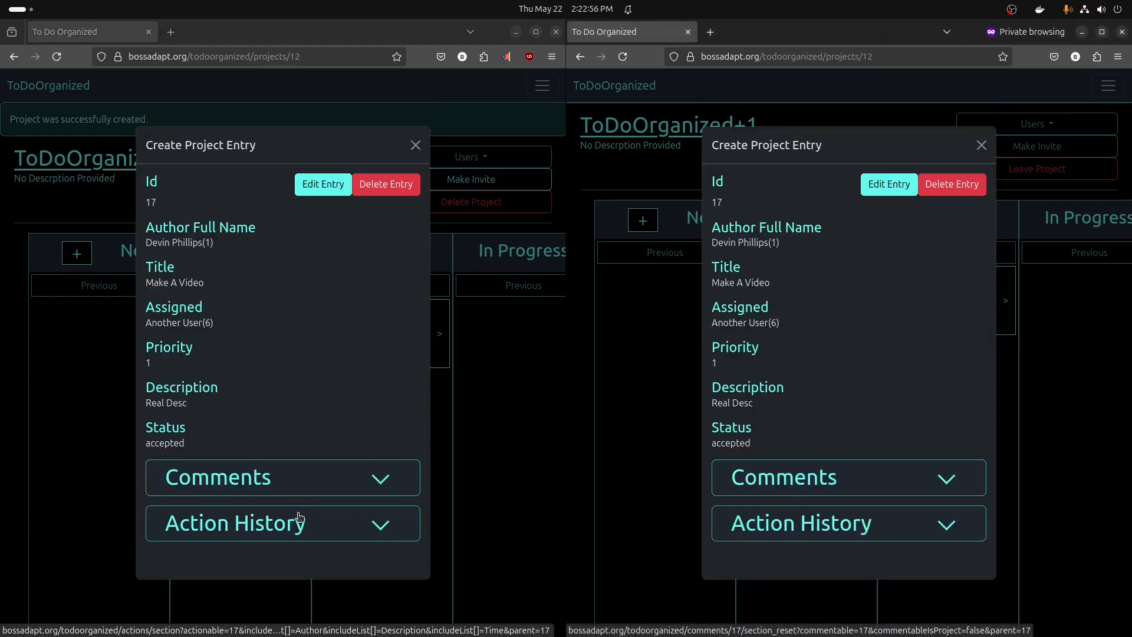
# - Open the entry's Action History in both windows and examine the logged moves, edit and creation details
pyautogui.click(294, 531)
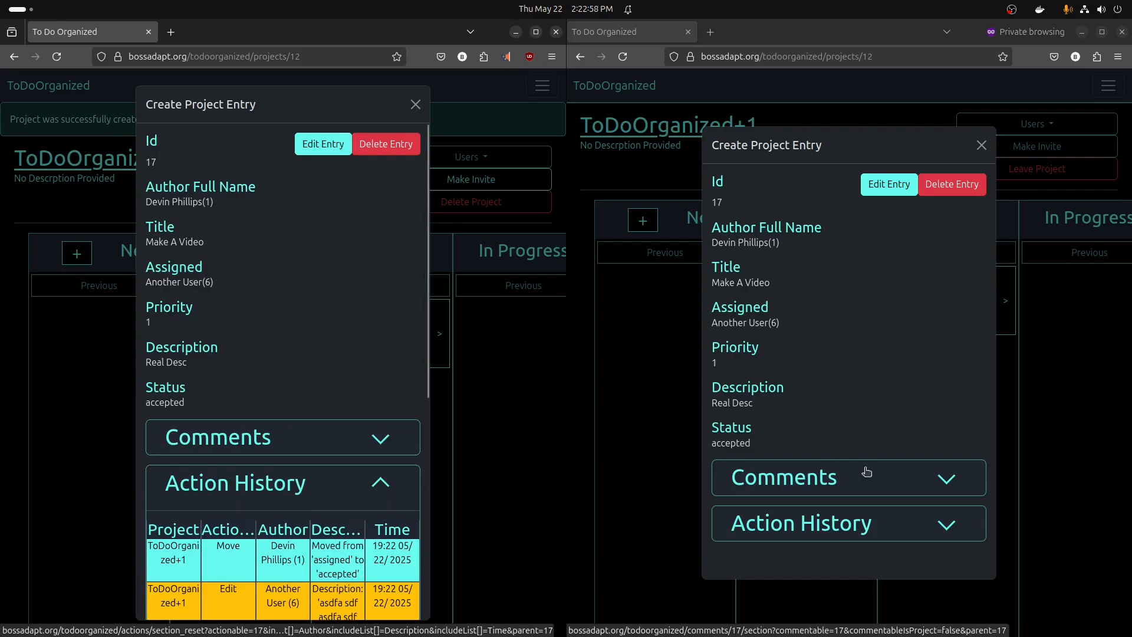
pyautogui.click(867, 520)
pyautogui.scroll(-2, 804, 401)
pyautogui.scroll(-2, 803, 401)
pyautogui.scroll(-5, 324, 385)
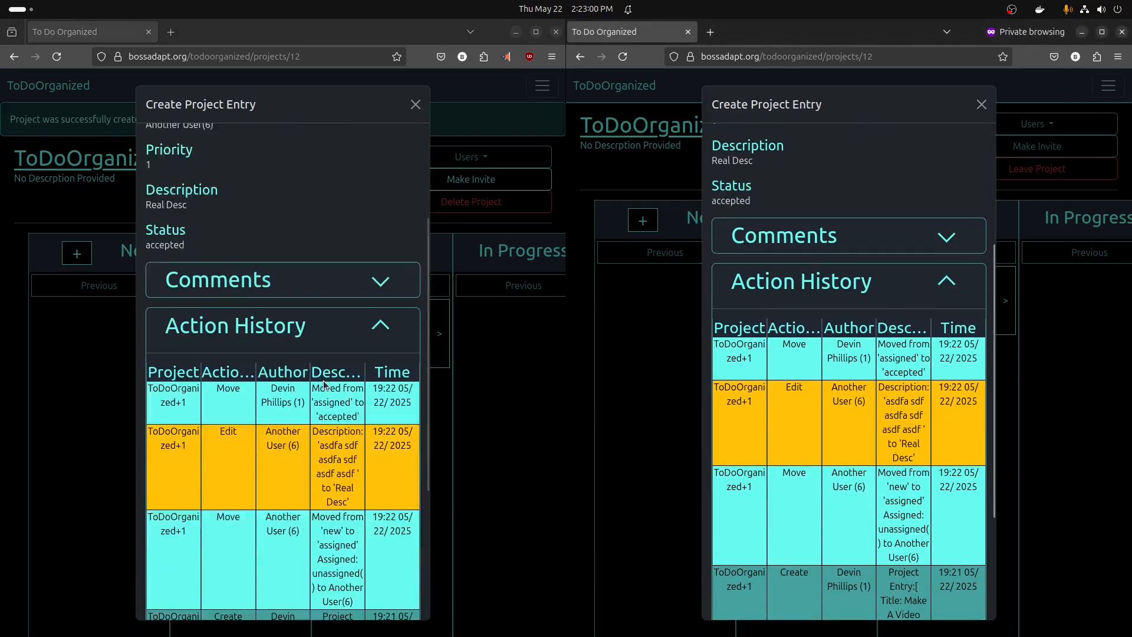
pyautogui.scroll(-1, 324, 386)
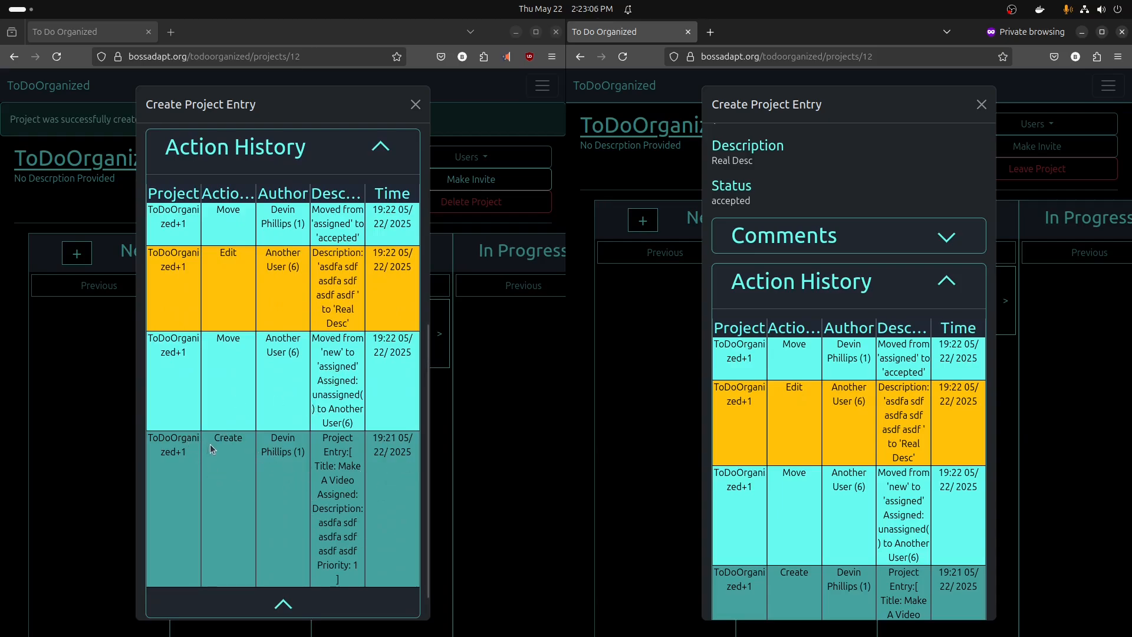
pyautogui.moveTo(270, 428); pyautogui.dragTo(299, 453)
pyautogui.click(263, 435)
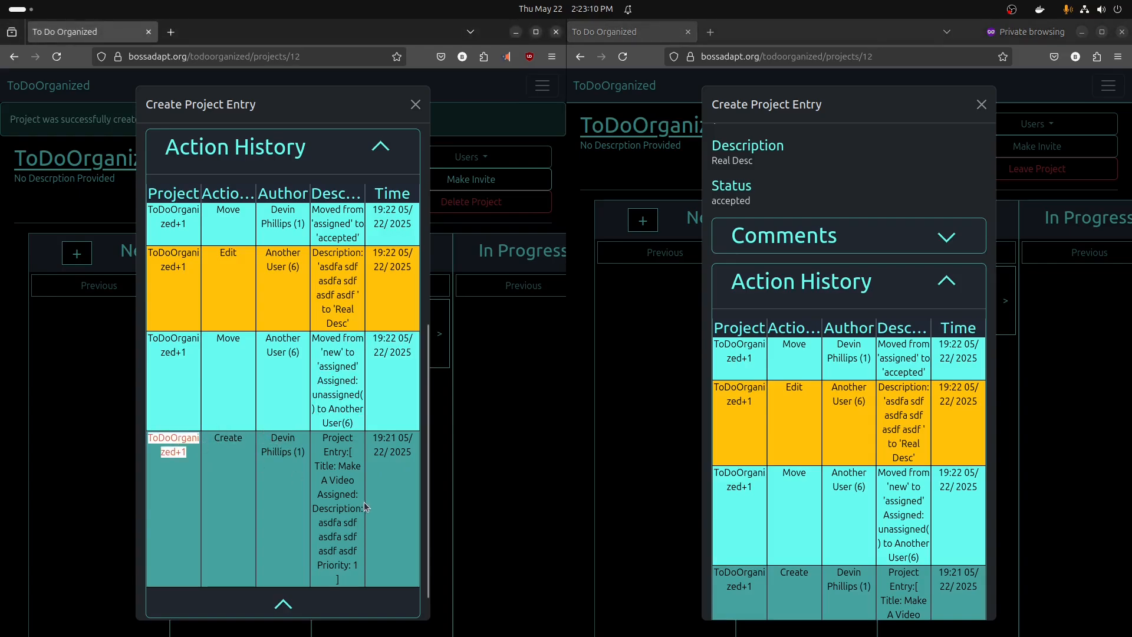
pyautogui.moveTo(324, 437); pyautogui.dragTo(351, 560)
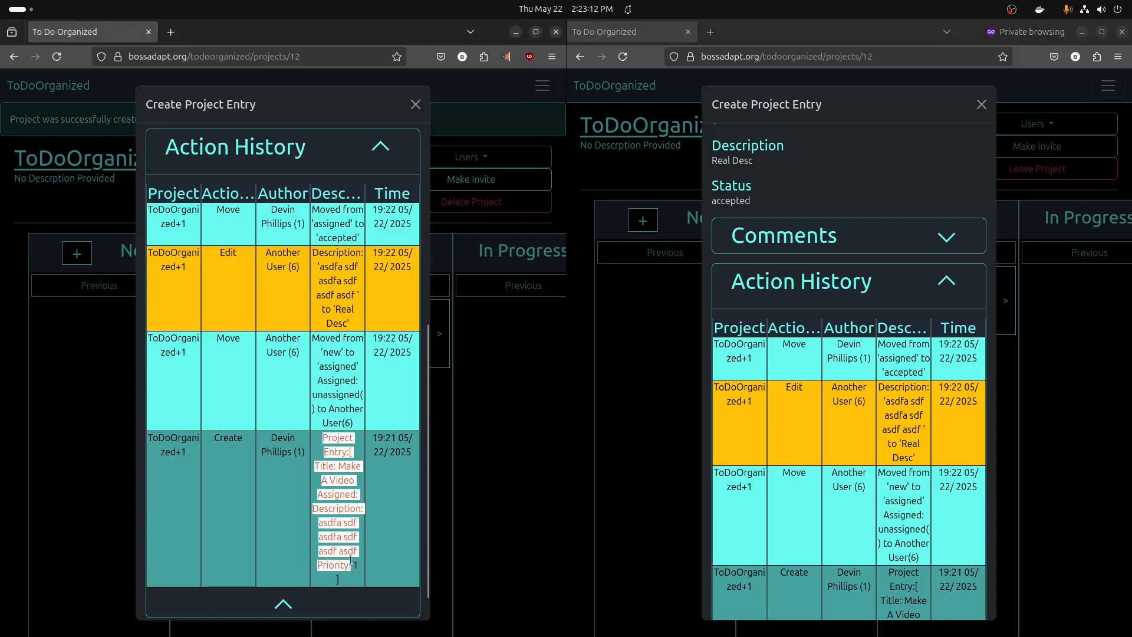
# - Examine the creation, move and edit descriptions in the owner's Action History, and collapse the history in both windows
pyautogui.moveTo(316, 337); pyautogui.dragTo(345, 408)
pyautogui.scroll(2, 345, 377)
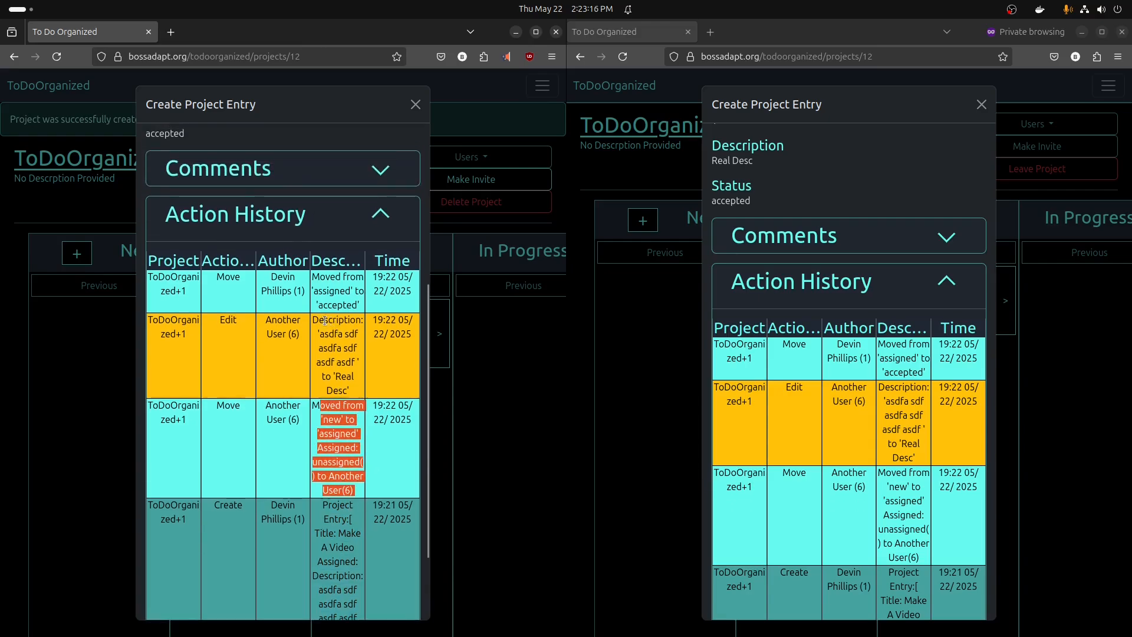
pyautogui.moveTo(318, 319); pyautogui.dragTo(343, 365)
pyautogui.moveTo(320, 276); pyautogui.dragTo(347, 314)
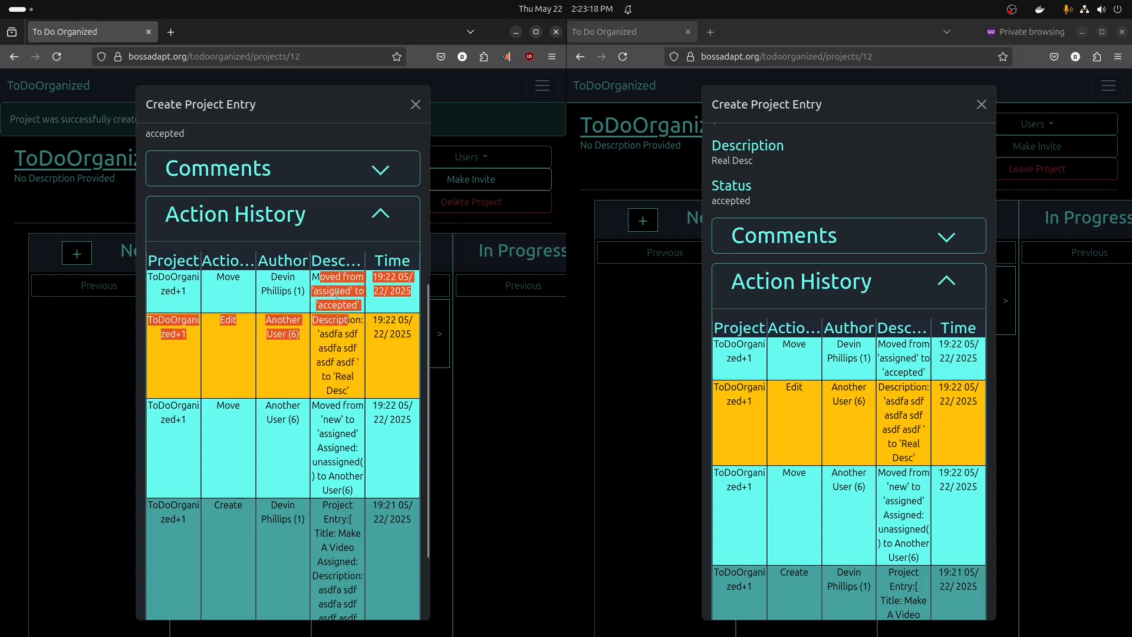
pyautogui.doubleClick(344, 295)
pyautogui.scroll(3, 378, 325)
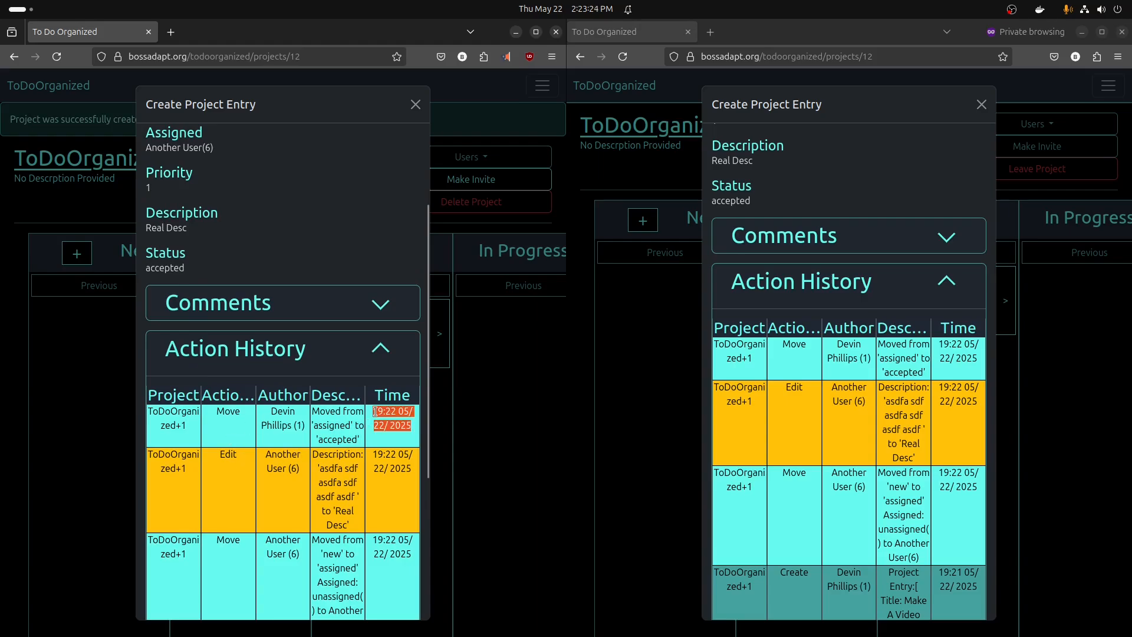
pyautogui.click(341, 356)
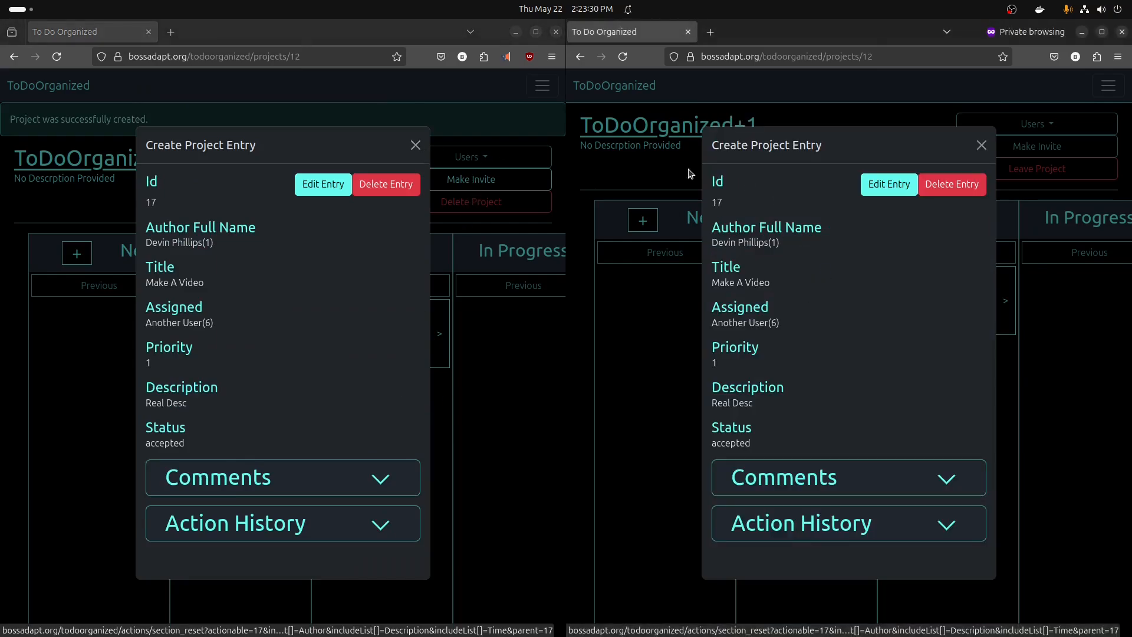
# - Close the entry dialog in the owner's window and delete the "Make A Video" entry from the private window
pyautogui.click(416, 144)
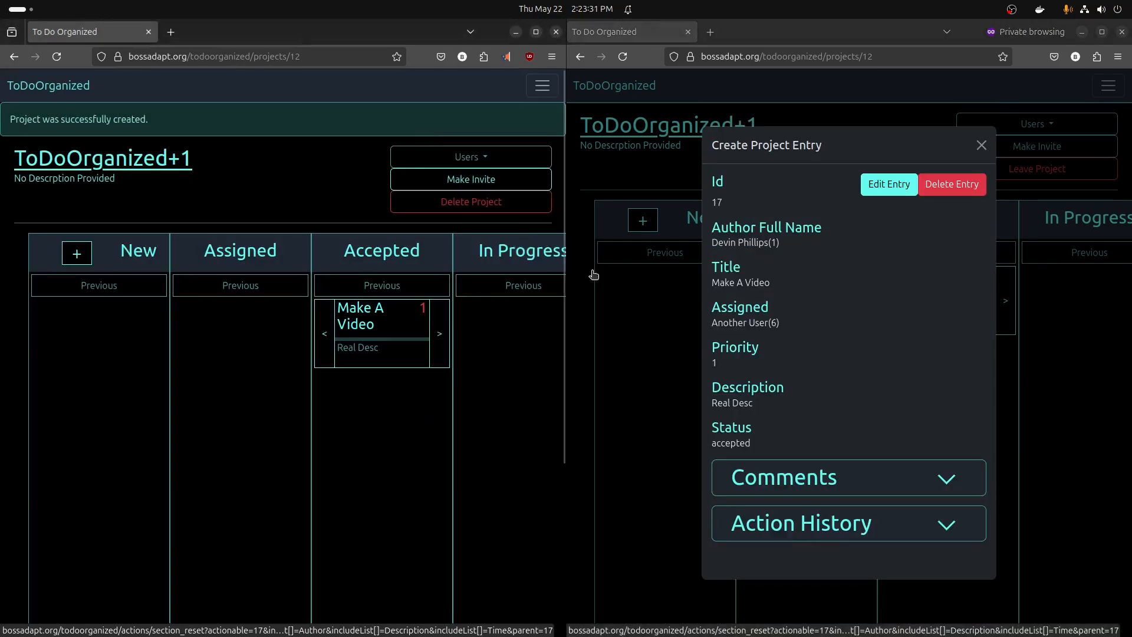
pyautogui.click(951, 185)
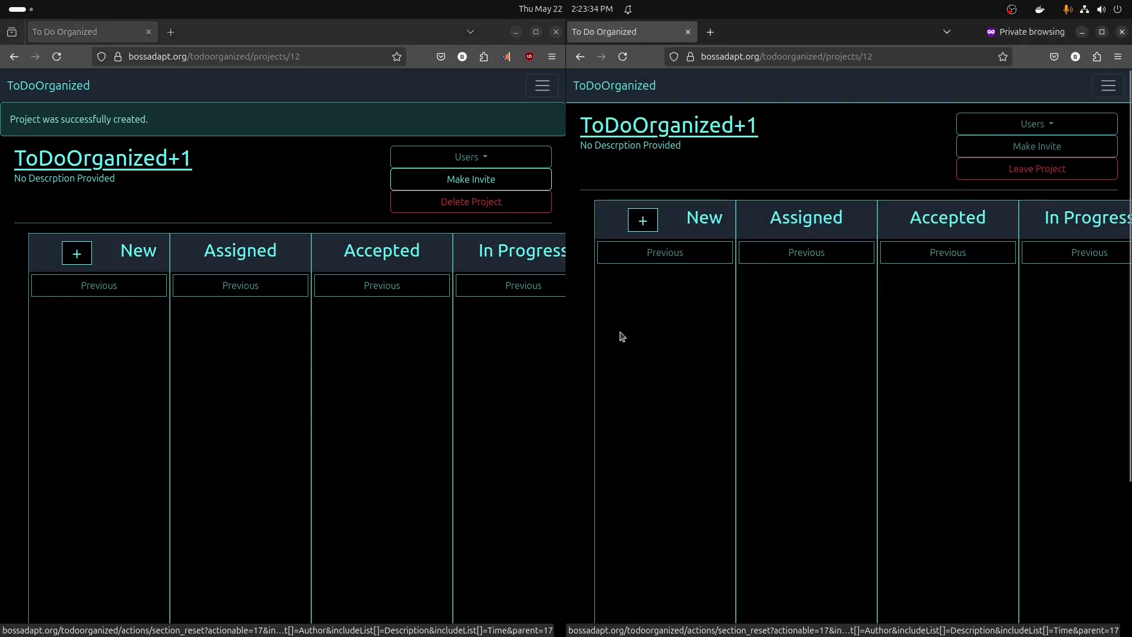
# - Expand the project-level Comments section below the board in both windows
pyautogui.scroll(-5, 404, 328)
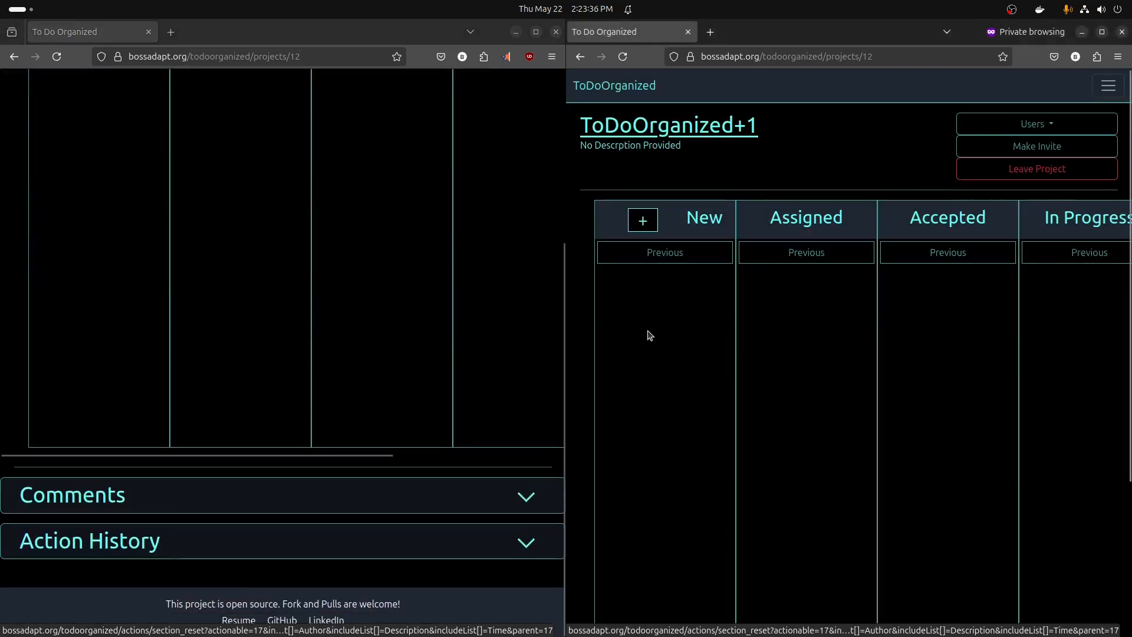
pyautogui.scroll(-5, 871, 309)
pyautogui.click(509, 489)
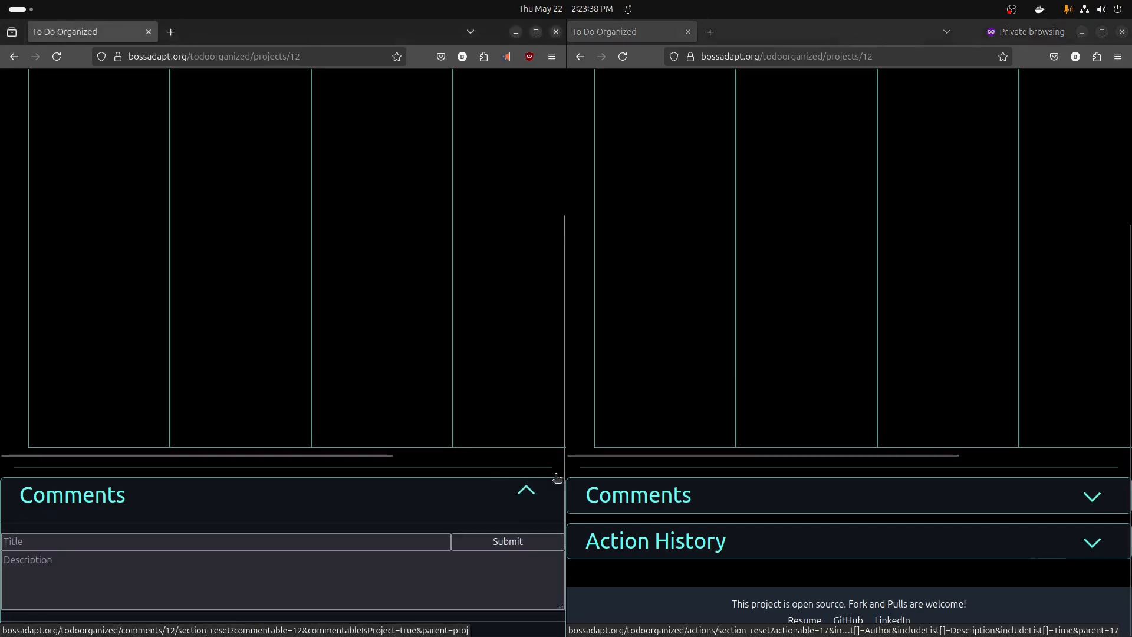
pyautogui.click(677, 495)
pyautogui.scroll(-2, 677, 413)
# - Post a project comment titled "1" with description "2" from the private window, and collapse the comments in both windows
pyautogui.click(651, 398)
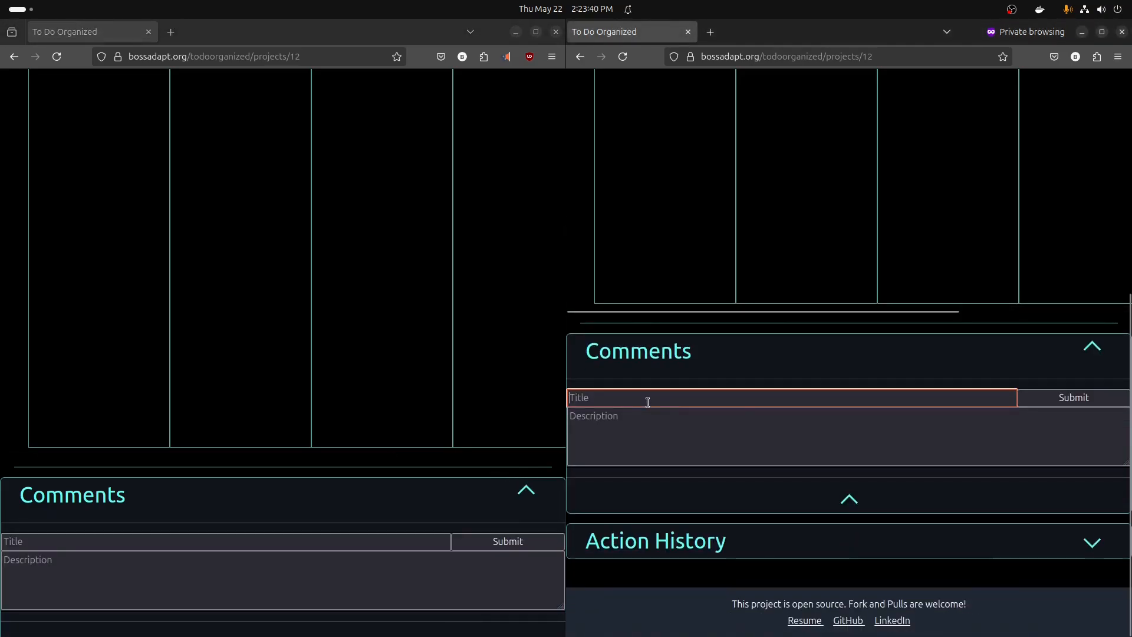
pyautogui.write('1')
pyautogui.click(1102, 440)
pyautogui.write('2')
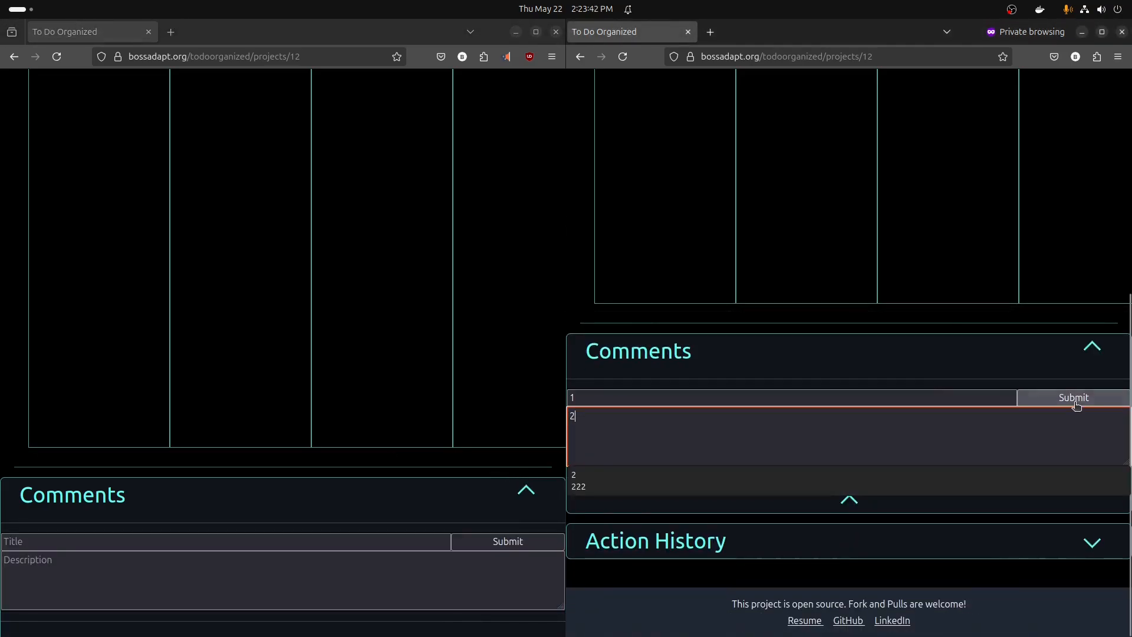
pyautogui.click(1076, 403)
pyautogui.scroll(-4, 425, 445)
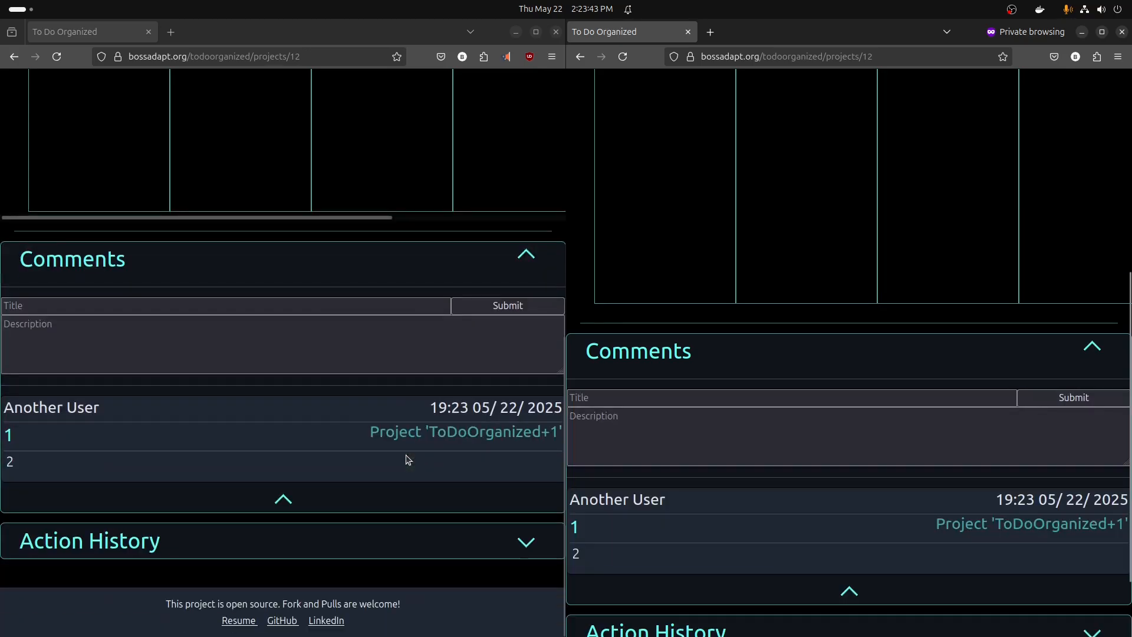
pyautogui.click(520, 259)
pyautogui.click(1054, 366)
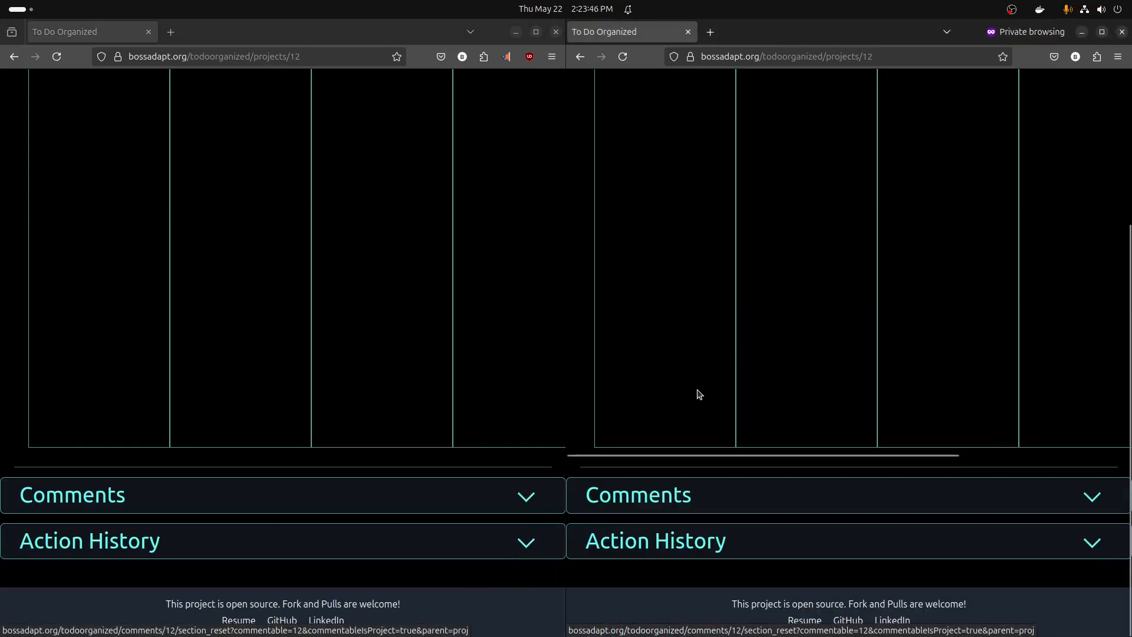
# - Create an unassigned project entry titled "1" with description "2" and priority 3 from the owner's window
pyautogui.scroll(5, 461, 364)
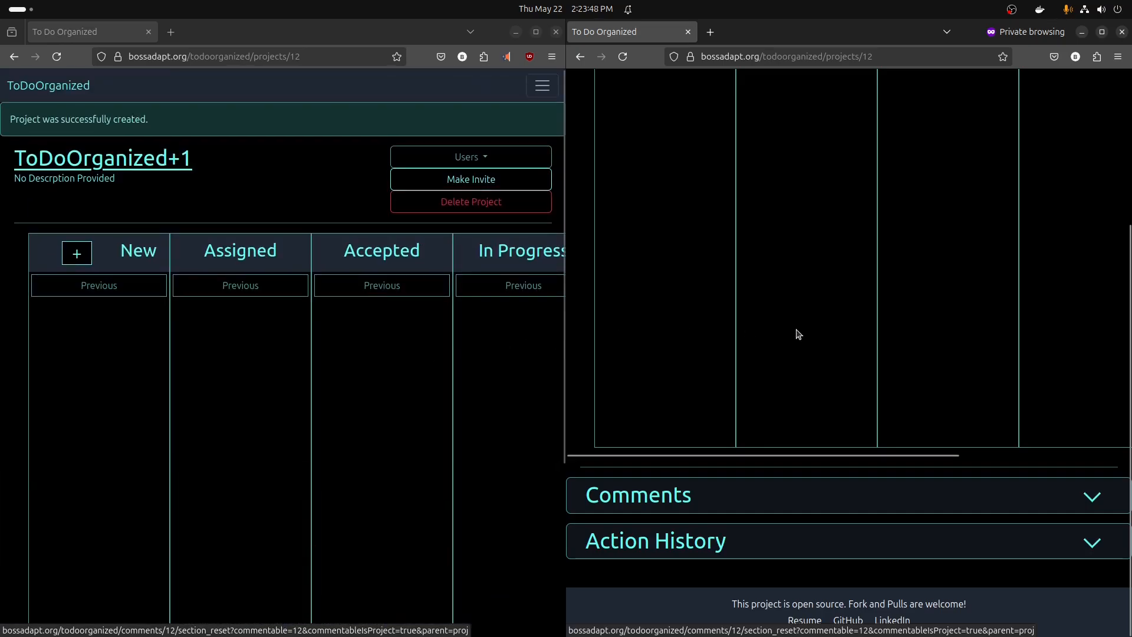
pyautogui.scroll(5, 798, 335)
pyautogui.click(77, 253)
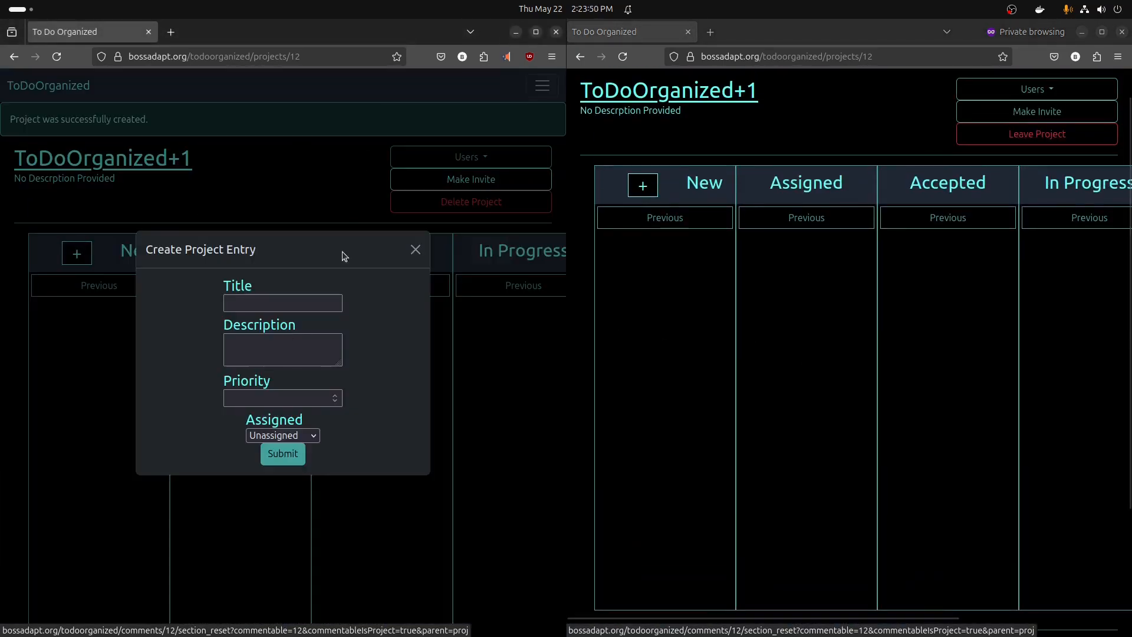
pyautogui.write('1')
pyautogui.click(296, 346)
pyautogui.write('2')
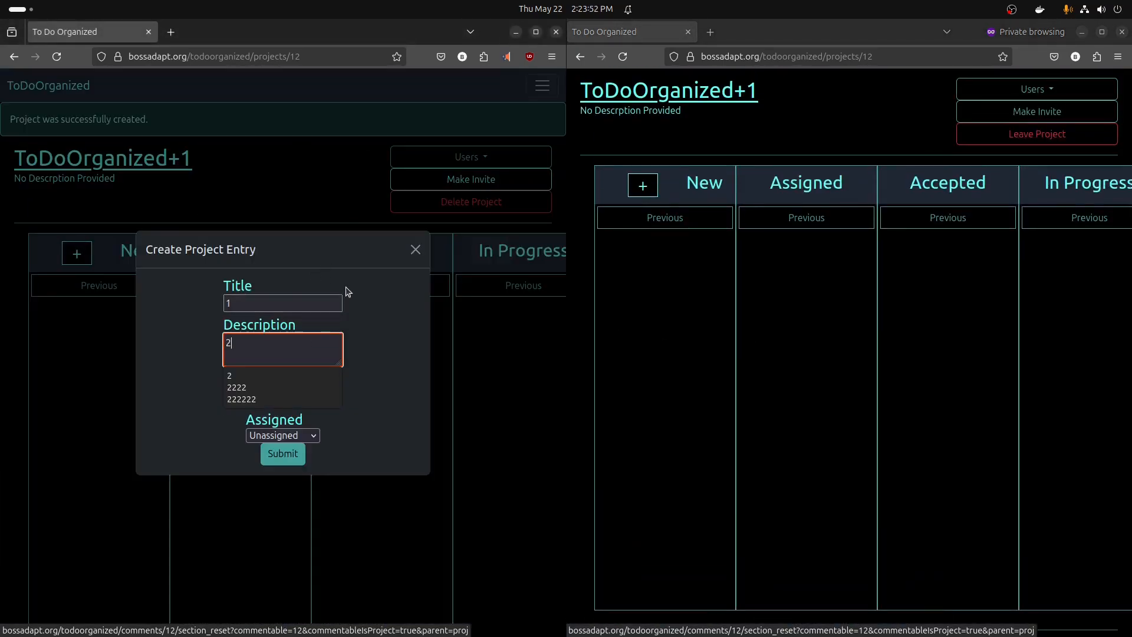
pyautogui.click(351, 277)
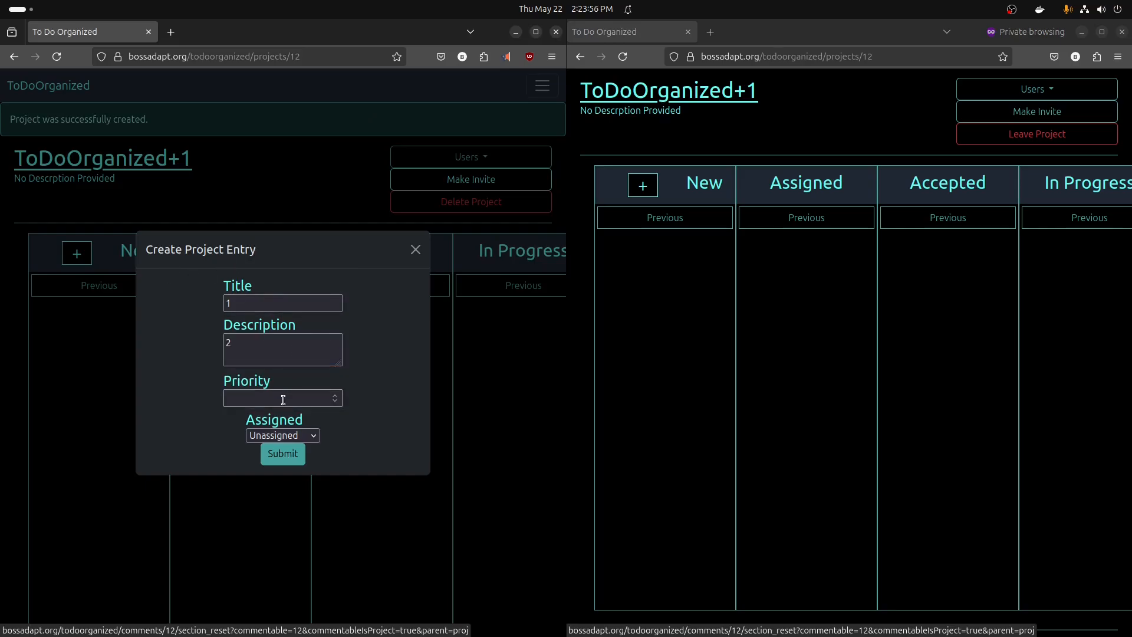
pyautogui.write('3')
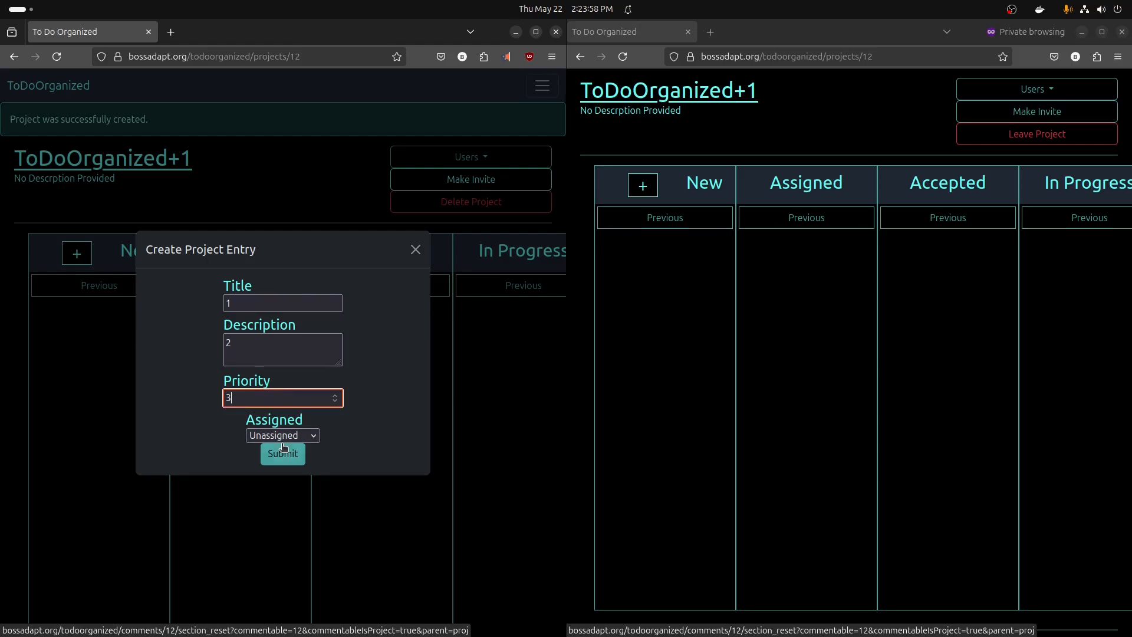
pyautogui.click(283, 454)
# - Create two untitled, unassigned entries with priorities 3 and 4 from the owner's window
pyautogui.click(288, 399)
pyautogui.write('3')
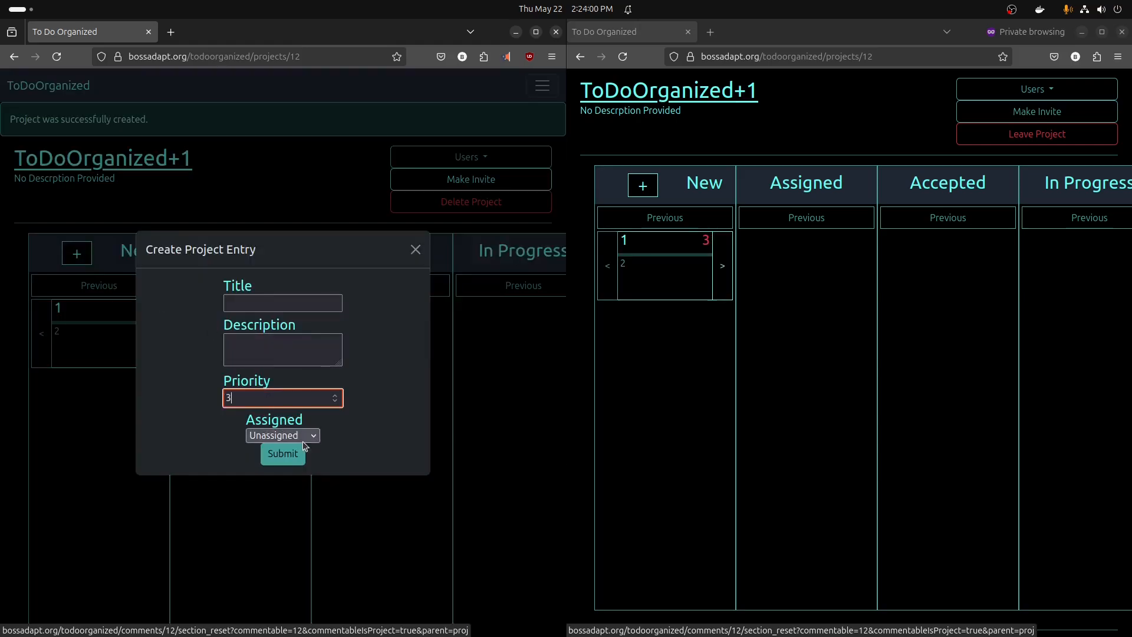
pyautogui.click(286, 459)
pyautogui.click(87, 256)
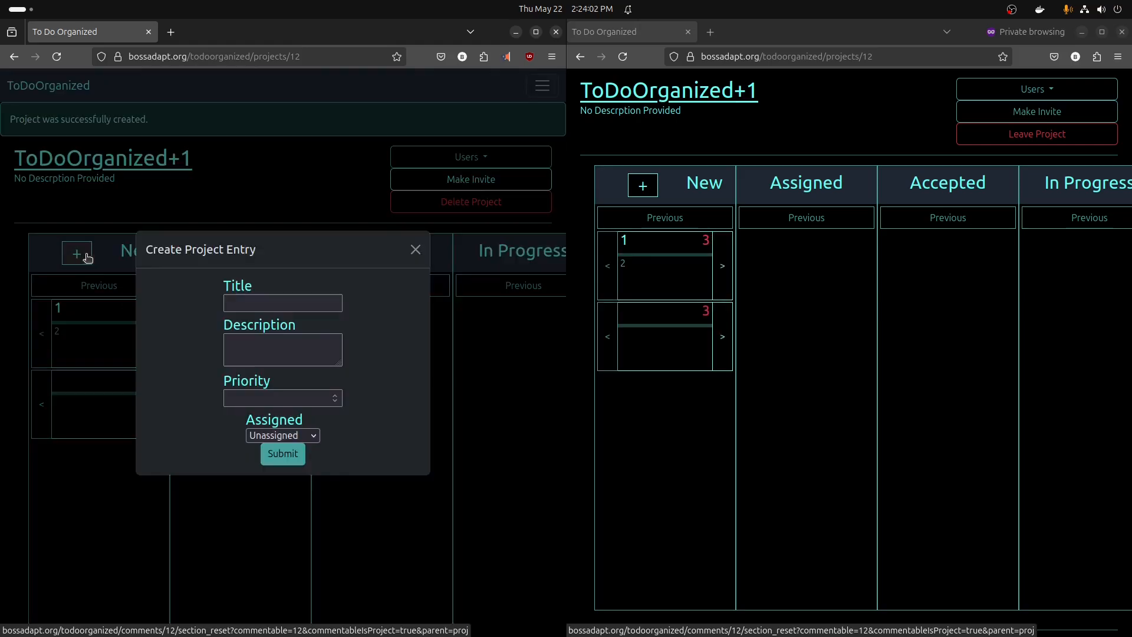
pyautogui.click(276, 399)
pyautogui.write('4')
pyautogui.click(283, 454)
# - Create three more untitled, unassigned entries with priorities 5, 6 and 7 from the owner's window
pyautogui.click(76, 253)
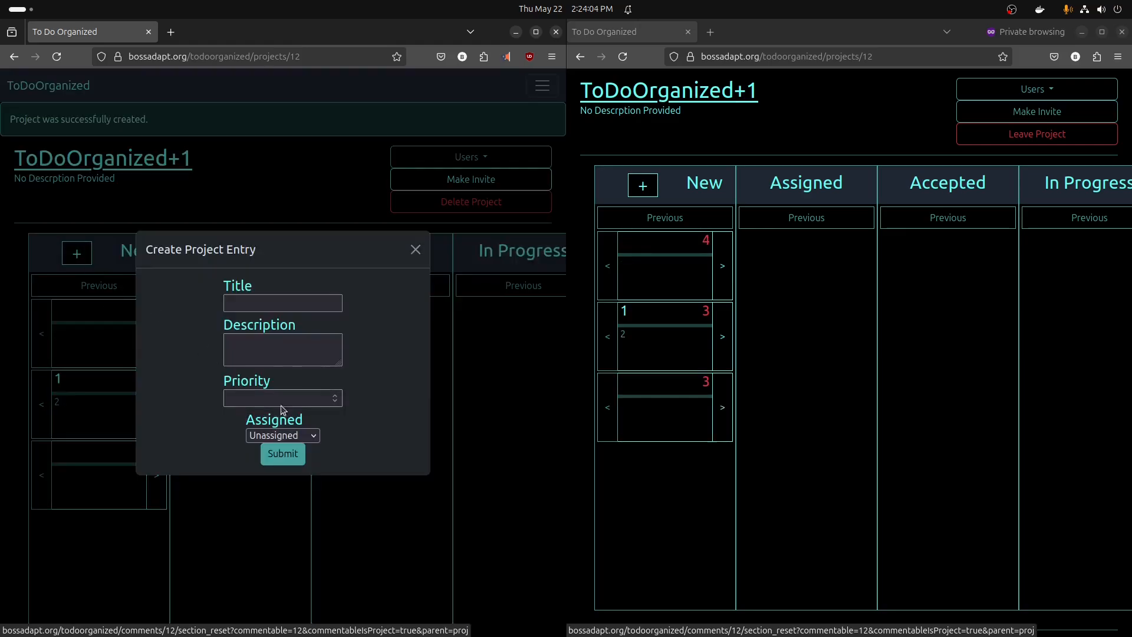
pyautogui.write('5')
pyautogui.click(285, 459)
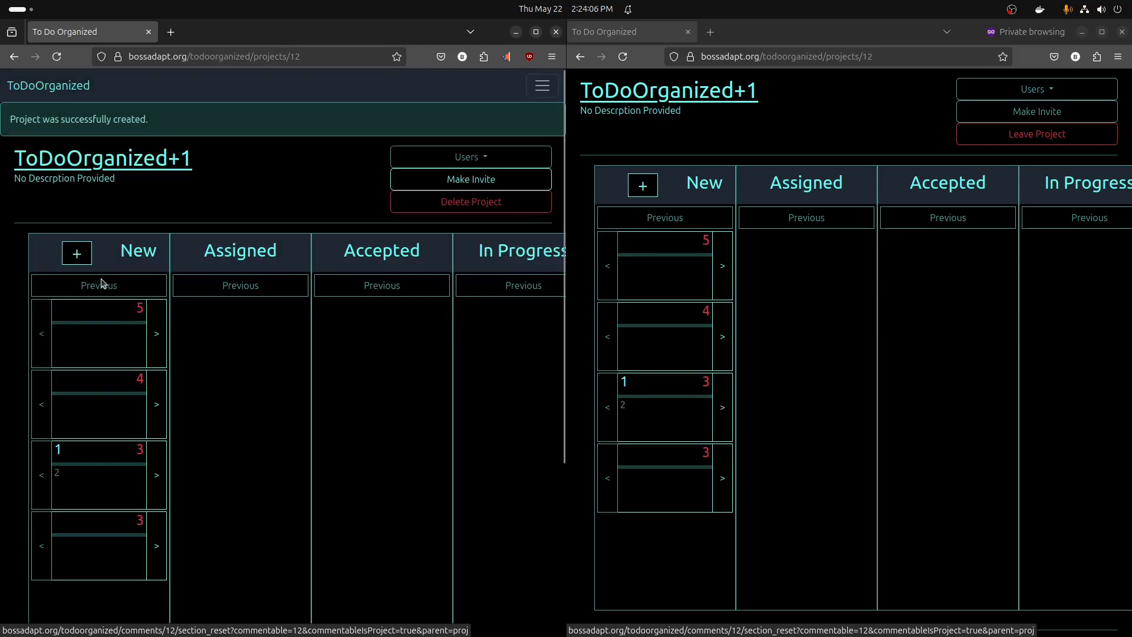
pyautogui.click(77, 253)
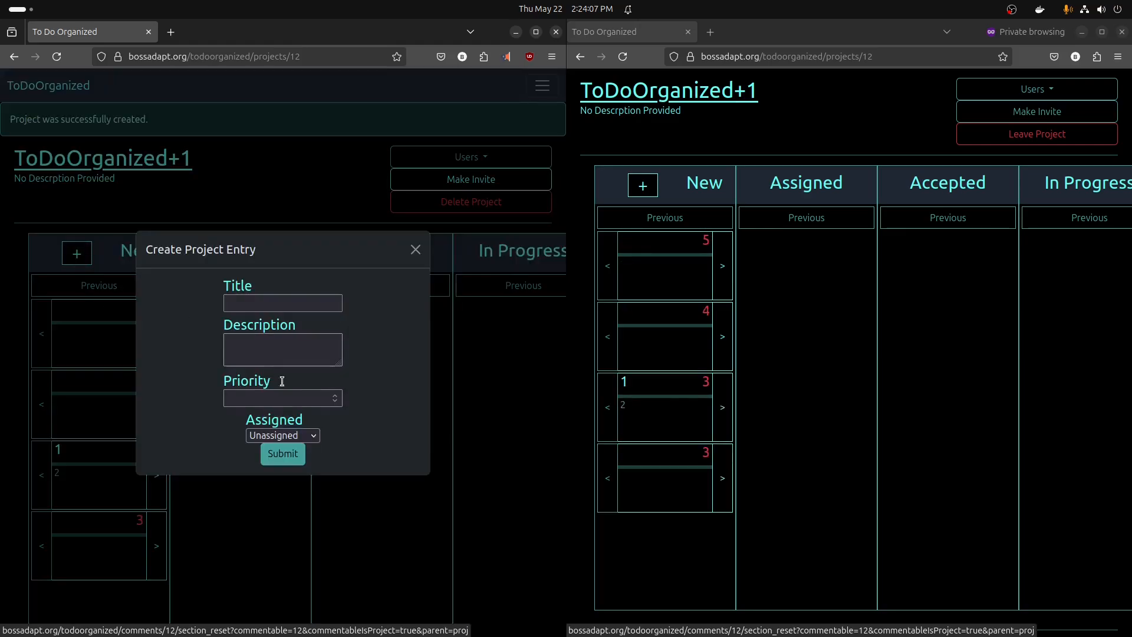
pyautogui.click(292, 458)
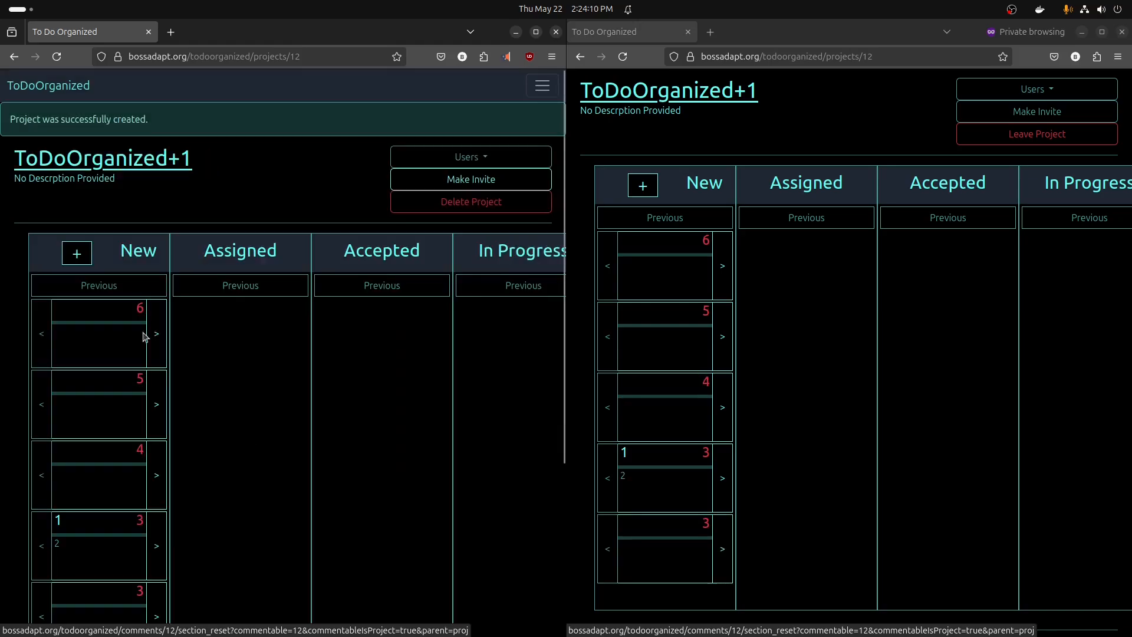
pyautogui.click(77, 254)
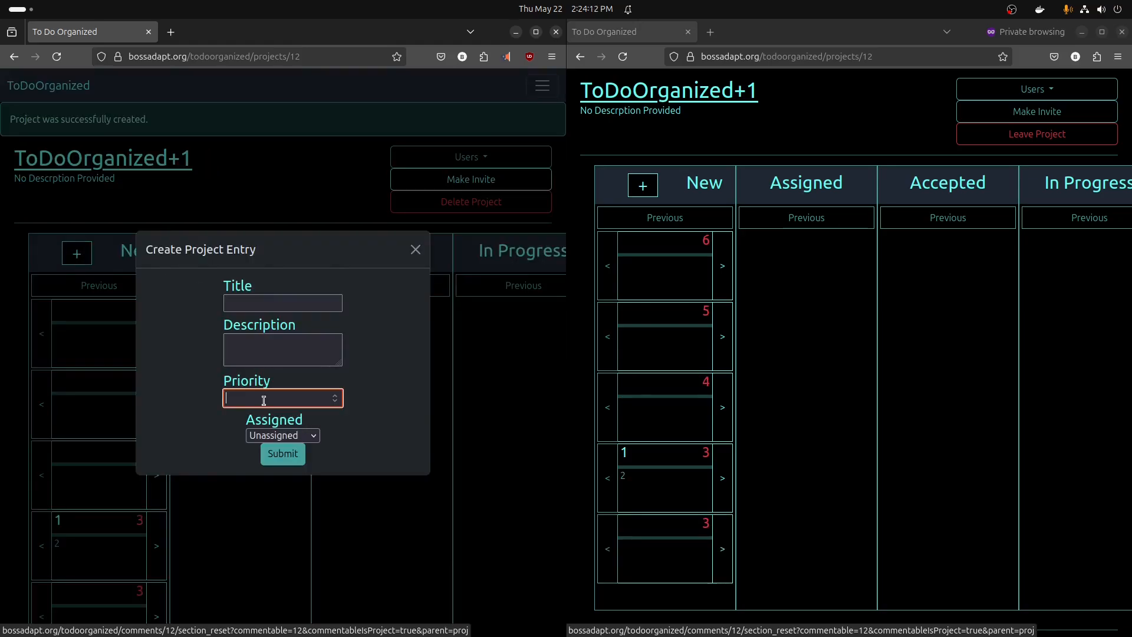
pyautogui.write('7')
pyautogui.click(284, 455)
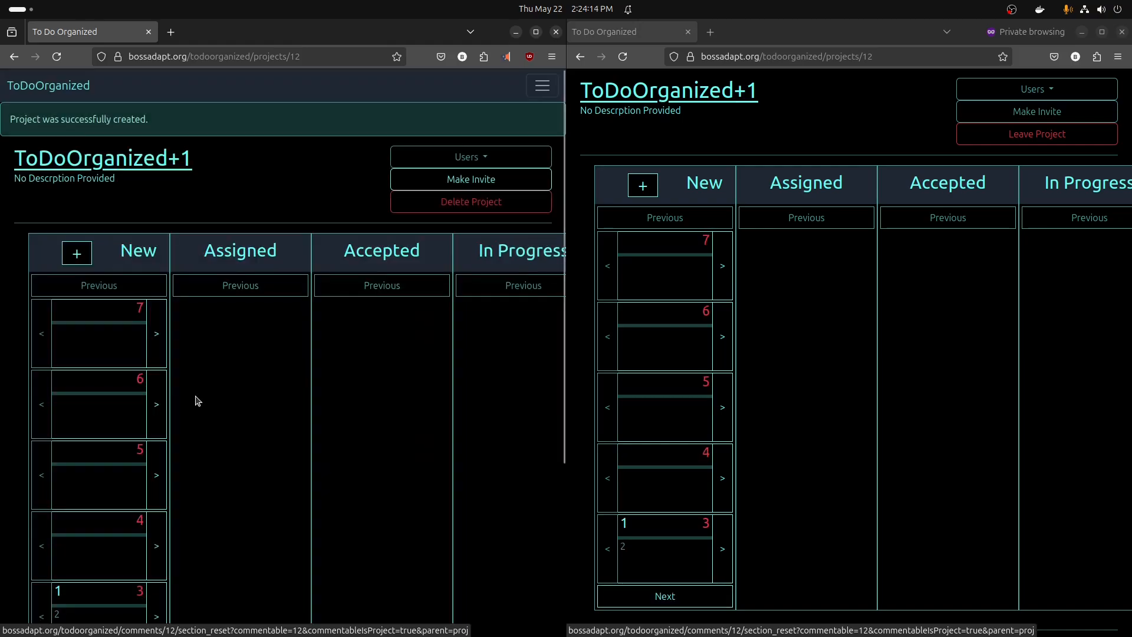
# - Page the New column forward and back again, first in the owner's window and then in the private window
pyautogui.scroll(-4, 195, 398)
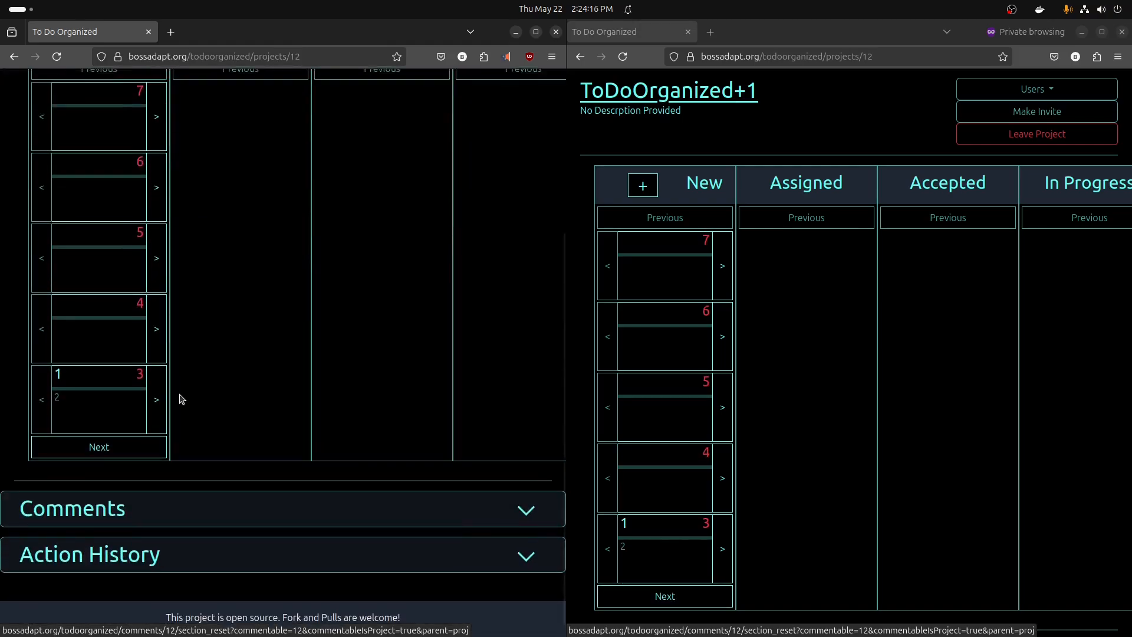
pyautogui.click(144, 434)
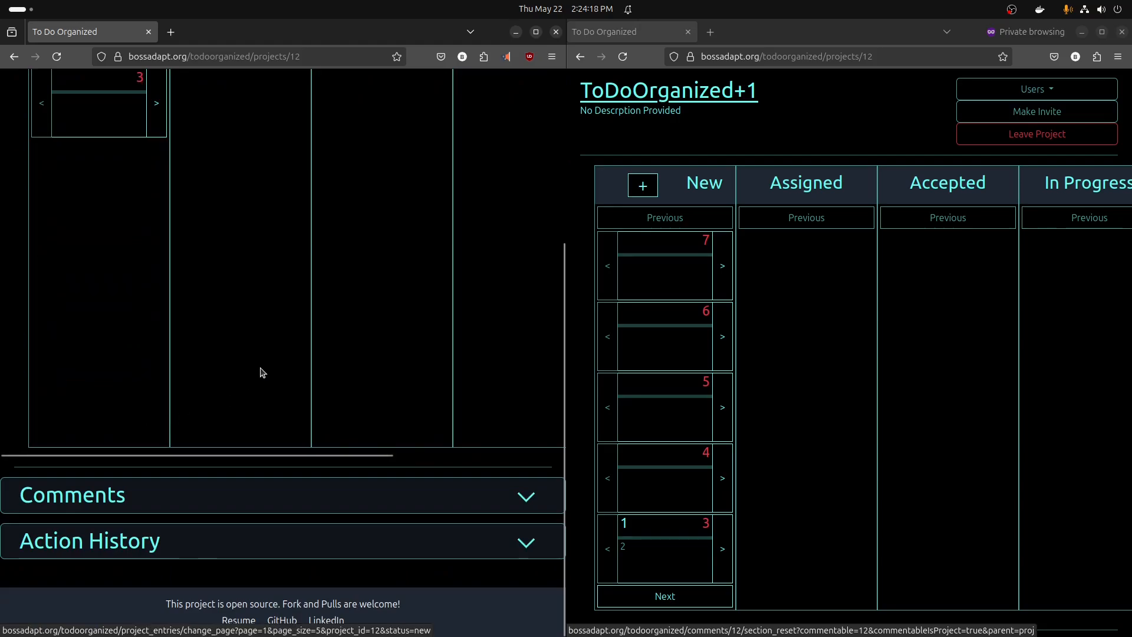
pyautogui.click(130, 289)
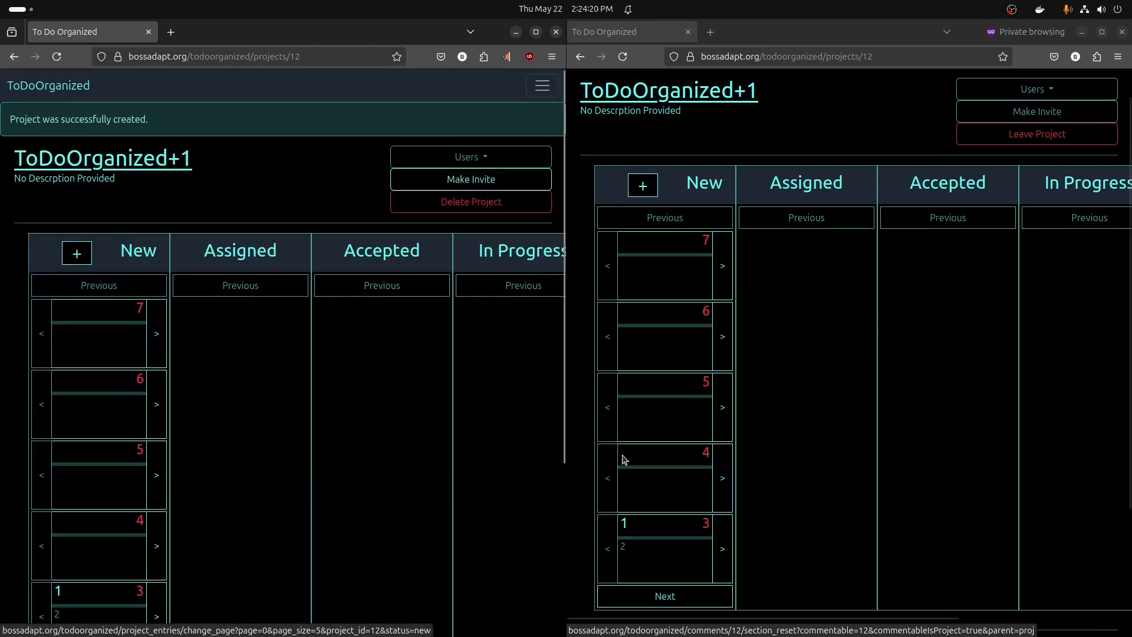
pyautogui.click(665, 603)
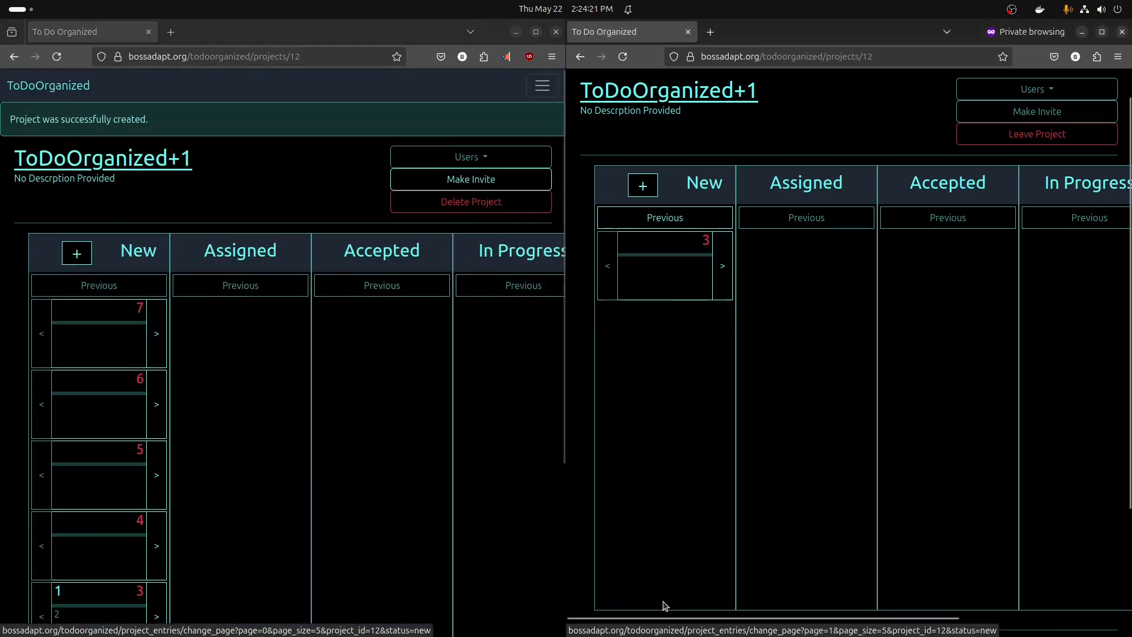
pyautogui.click(663, 219)
# - Show the New column's second page in the owner's window, and move the priority 7 entry to Assigned from the private window
pyautogui.scroll(-4, 336, 407)
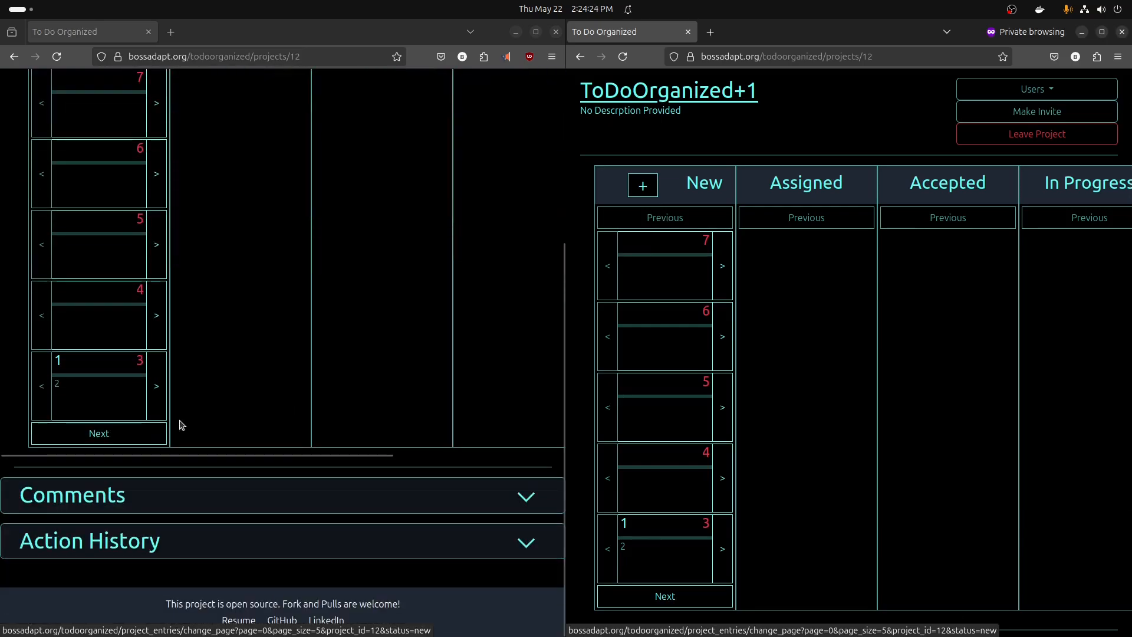
pyautogui.click(144, 433)
pyautogui.scroll(5, 512, 405)
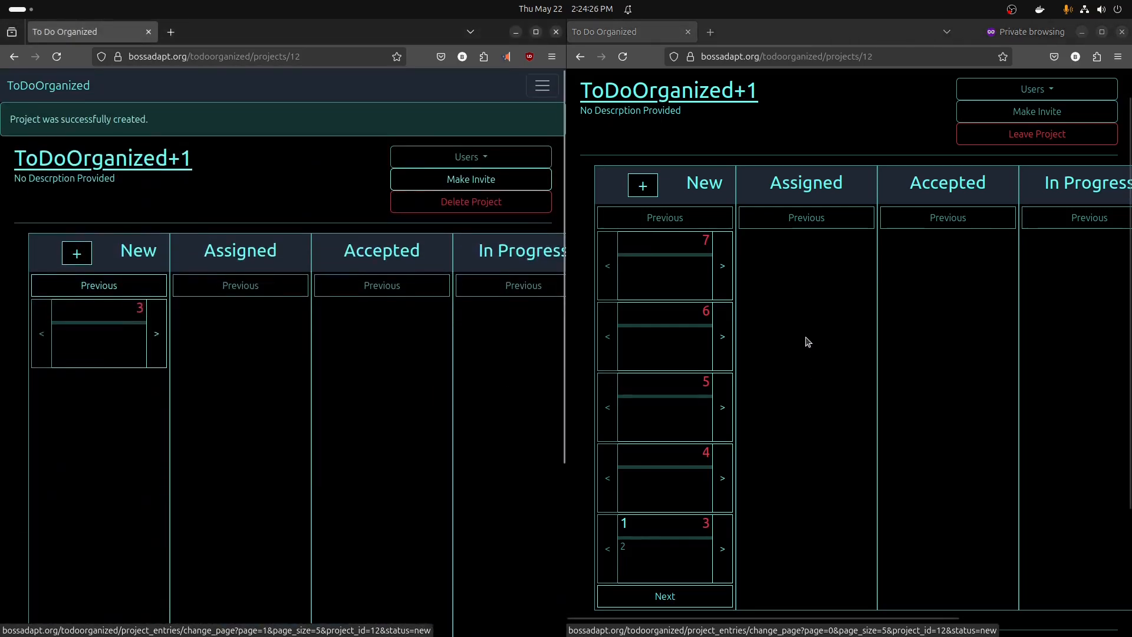
pyautogui.click(722, 266)
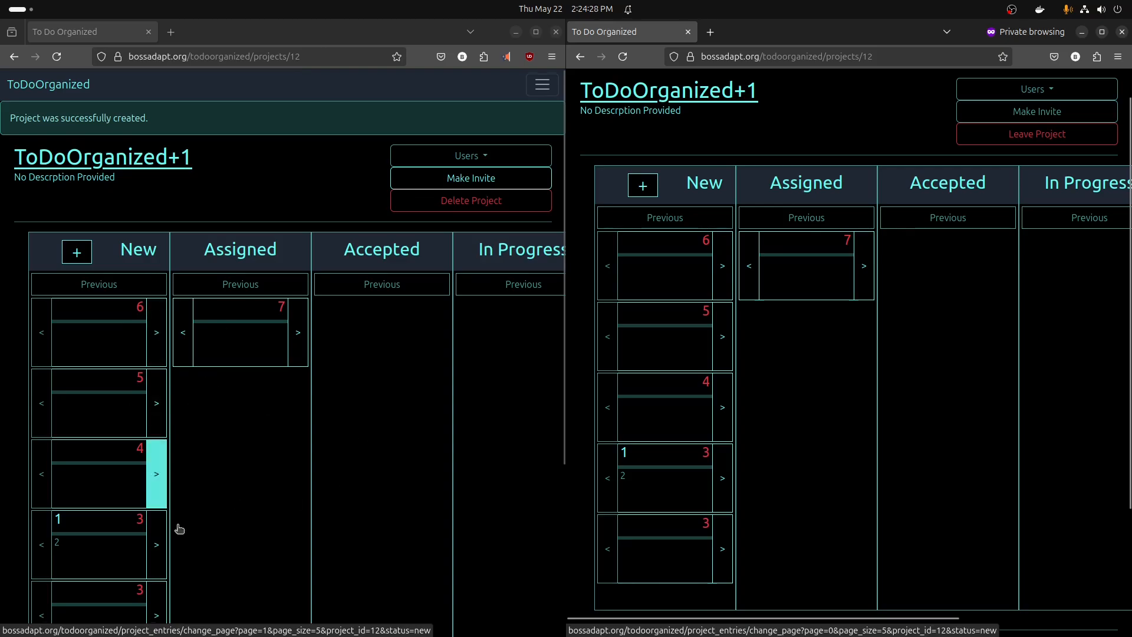
pyautogui.scroll(-3, 165, 413)
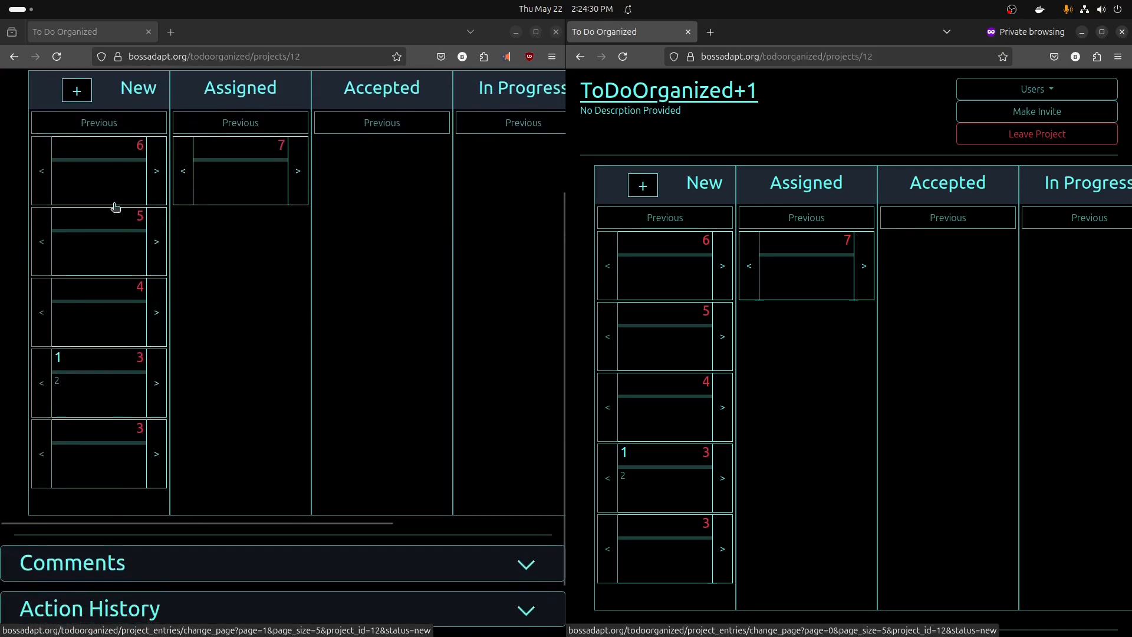
pyautogui.scroll(3, 262, 420)
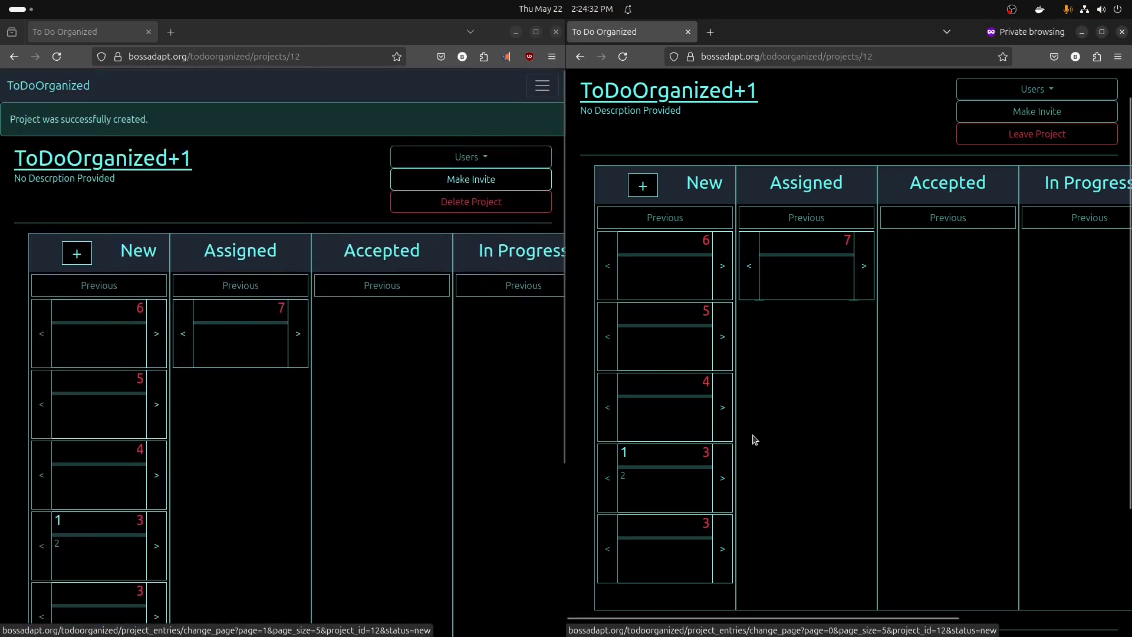
pyautogui.scroll(1, 868, 438)
pyautogui.scroll(-3, 777, 451)
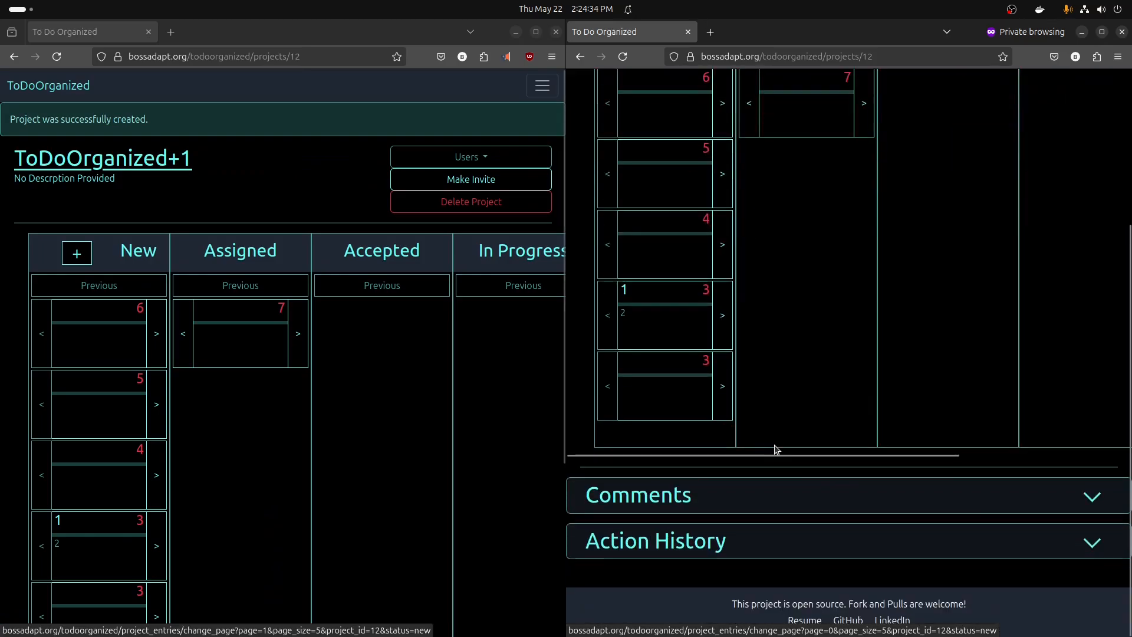
# - Expand the project's Comments section in the private window and post comments titled 1, 1 and 2 without descriptions
pyautogui.click(778, 495)
pyautogui.scroll(-3, 825, 430)
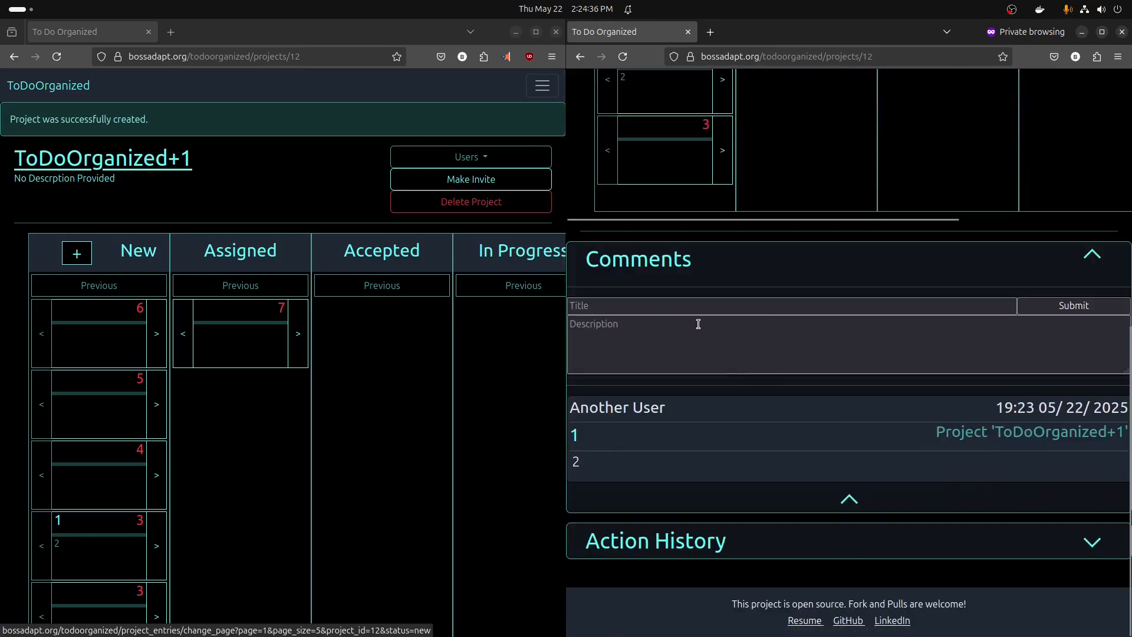
pyautogui.click(695, 310)
pyautogui.write('1')
pyautogui.click(1042, 311)
pyautogui.click(991, 307)
pyautogui.write('1')
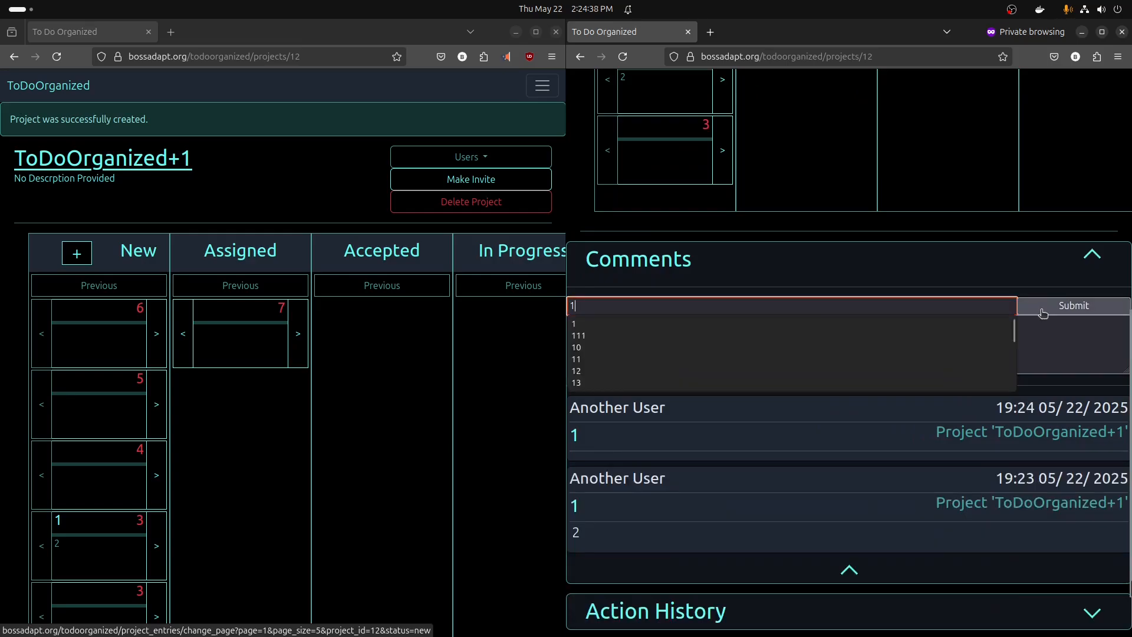
pyautogui.click(1042, 311)
pyautogui.click(989, 306)
pyautogui.write('2')
pyautogui.click(1044, 311)
# - Post four more project comments titled 3, 4, 5 and 6 from the private window, without descriptions
pyautogui.click(990, 304)
pyautogui.write('3')
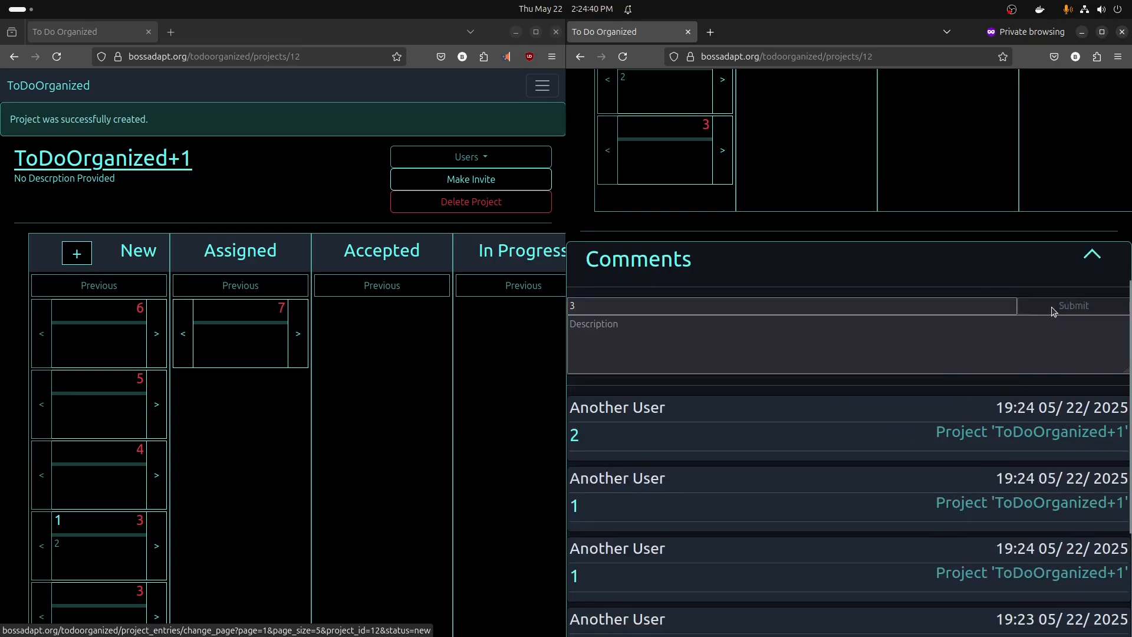
pyautogui.click(1026, 305)
pyautogui.write('4')
pyautogui.click(1043, 306)
pyautogui.click(986, 304)
pyautogui.write('5')
pyautogui.click(1036, 306)
pyautogui.click(999, 306)
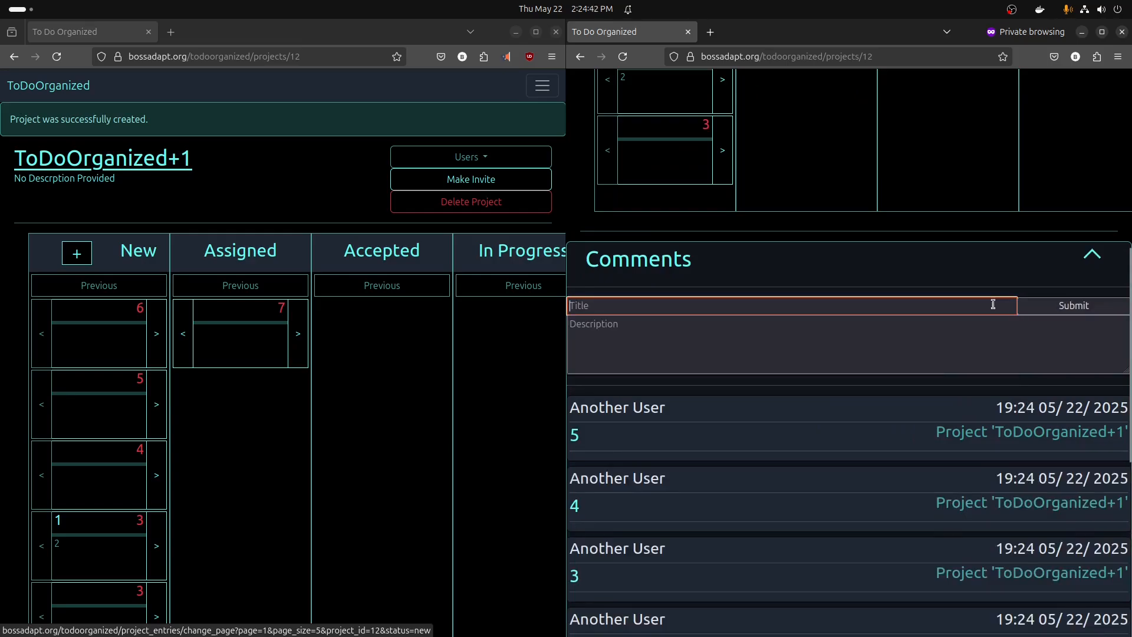
pyautogui.click(1041, 313)
# - Collapse and reopen the Comments section in the private window, then review the comment list to its end
pyautogui.scroll(-8, 890, 349)
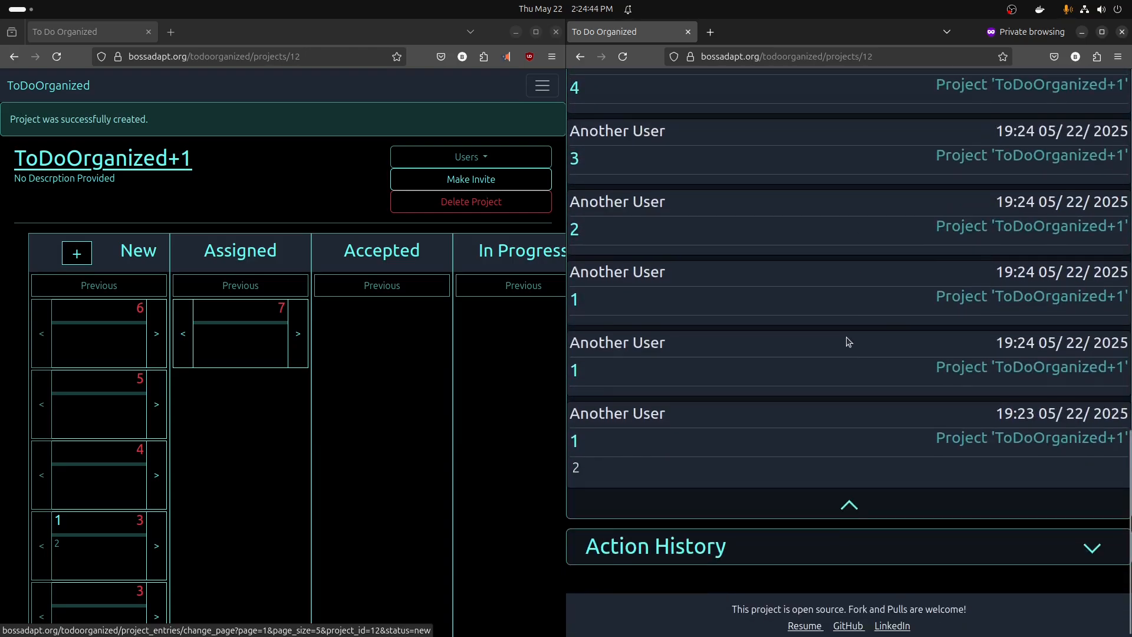
pyautogui.click(849, 505)
pyautogui.click(849, 493)
pyautogui.scroll(-8, 814, 392)
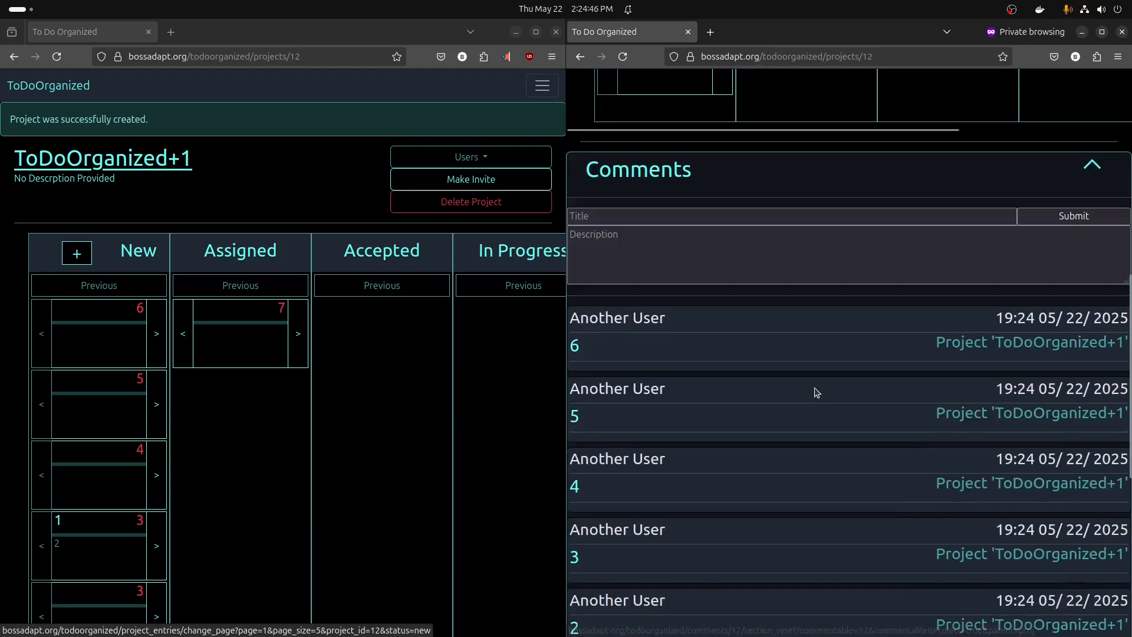
pyautogui.scroll(-2, 816, 385)
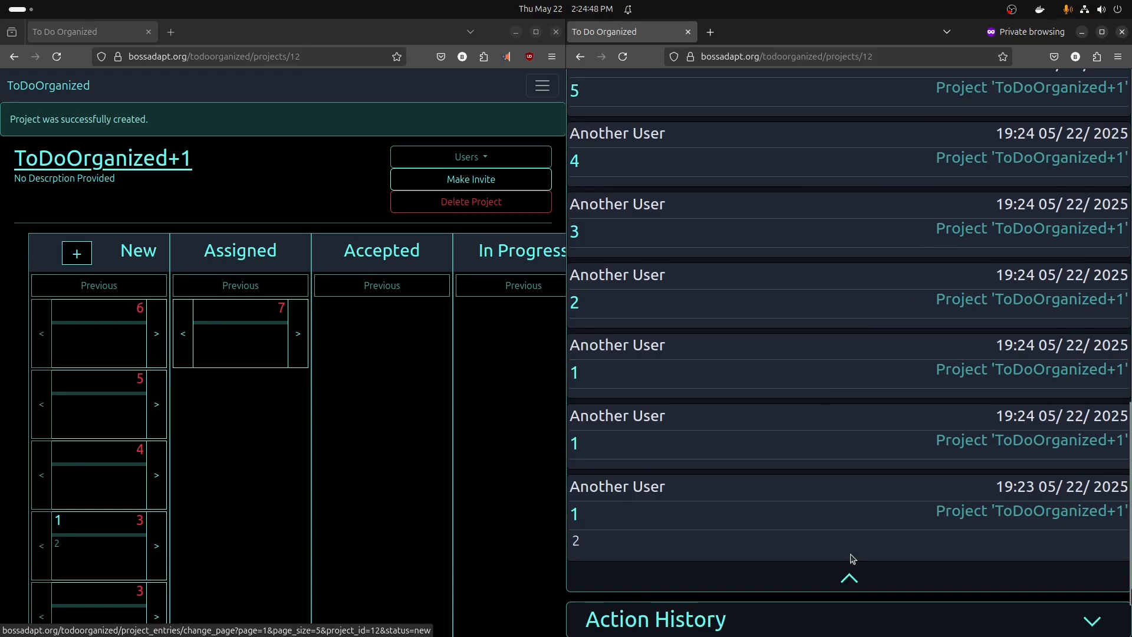
# - Post two further project comments titled 3 and 4 from the private window, without descriptions
pyautogui.scroll(12, 836, 531)
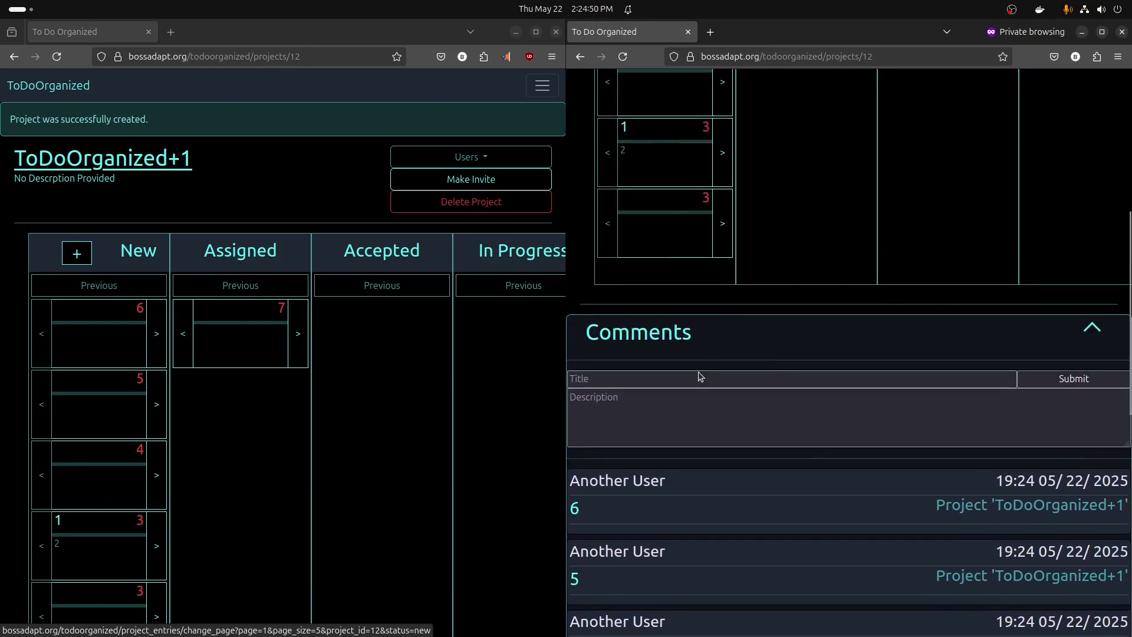
pyautogui.click(698, 378)
pyautogui.write('3')
pyautogui.click(1062, 381)
pyautogui.click(958, 375)
pyautogui.write('4')
pyautogui.click(1059, 383)
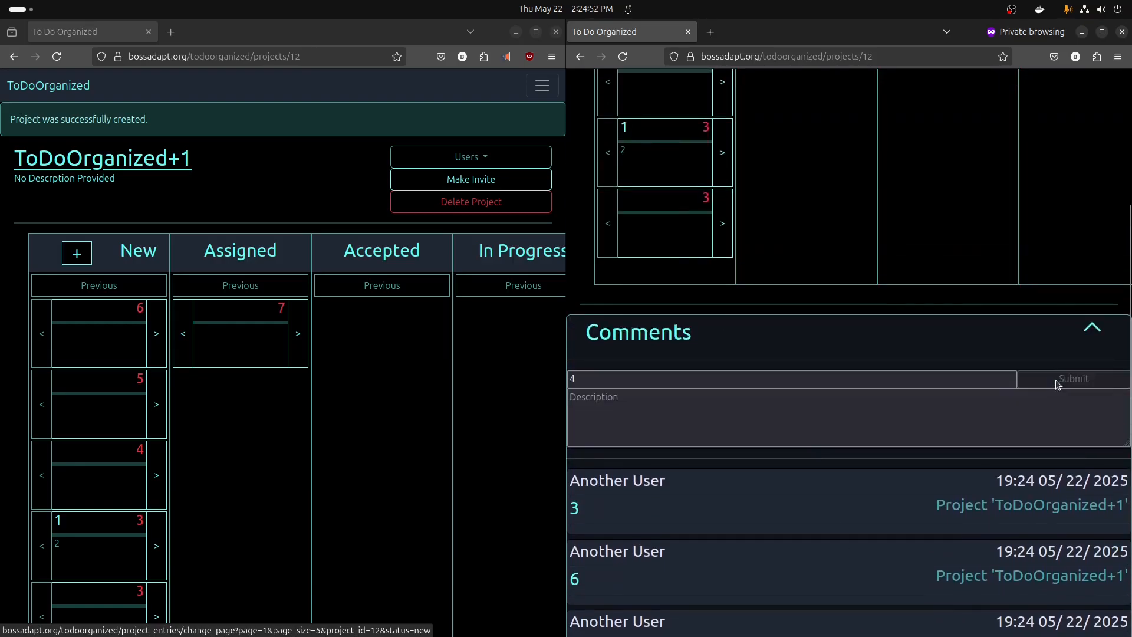
# - Post three further project comments titled 5, 6 and 7 from the private window, without descriptions
pyautogui.click(1003, 377)
pyautogui.write('5')
pyautogui.click(1059, 380)
pyautogui.click(993, 377)
pyautogui.write('6')
pyautogui.click(1055, 380)
pyautogui.click(1017, 378)
pyautogui.write('7')
pyautogui.click(1062, 378)
# - Collapse and reopen the Comments section, load the older comments at the list's end, and collapse the section again
pyautogui.click(978, 340)
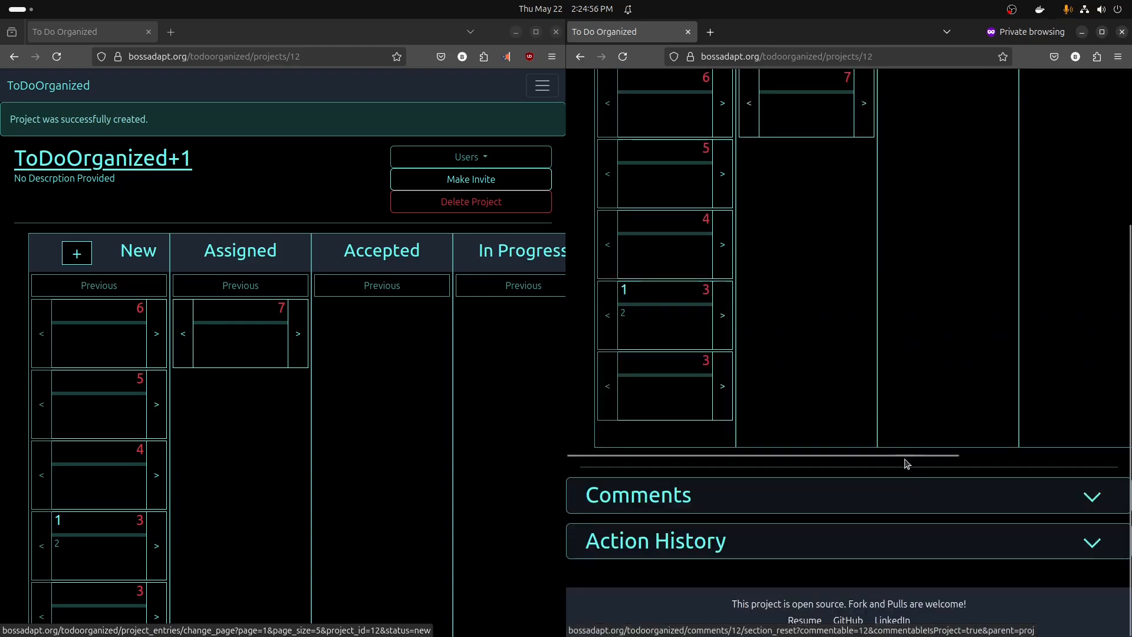
pyautogui.click(912, 487)
pyautogui.scroll(-10, 867, 430)
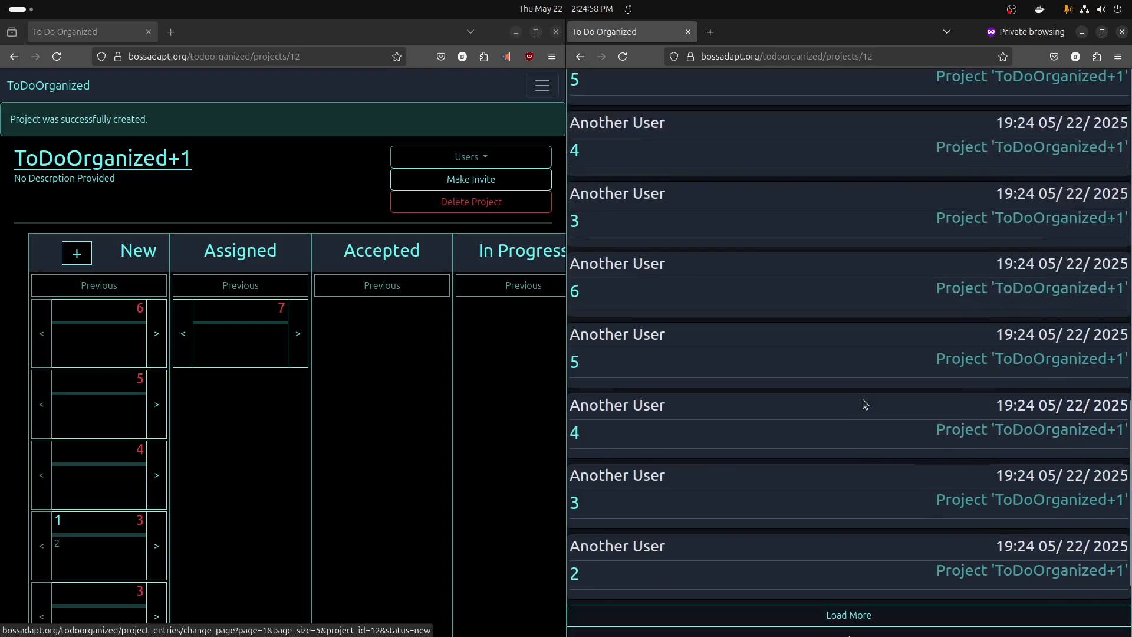
pyautogui.scroll(-2, 864, 403)
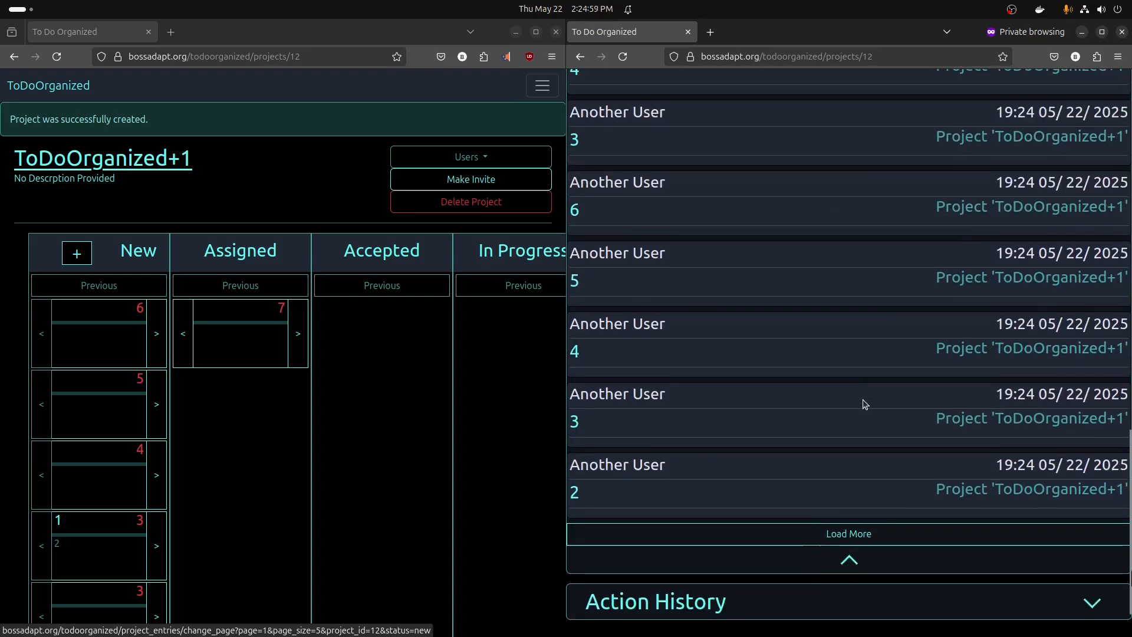
pyautogui.click(833, 533)
pyautogui.scroll(-3, 730, 529)
pyautogui.scroll(12, 731, 529)
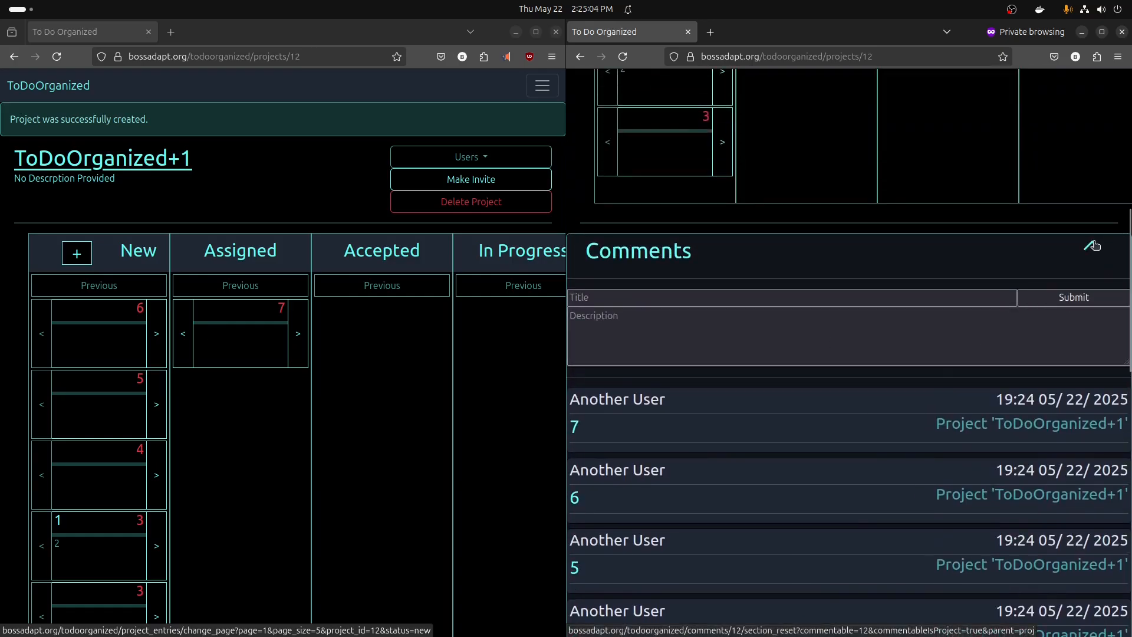
pyautogui.click(1094, 246)
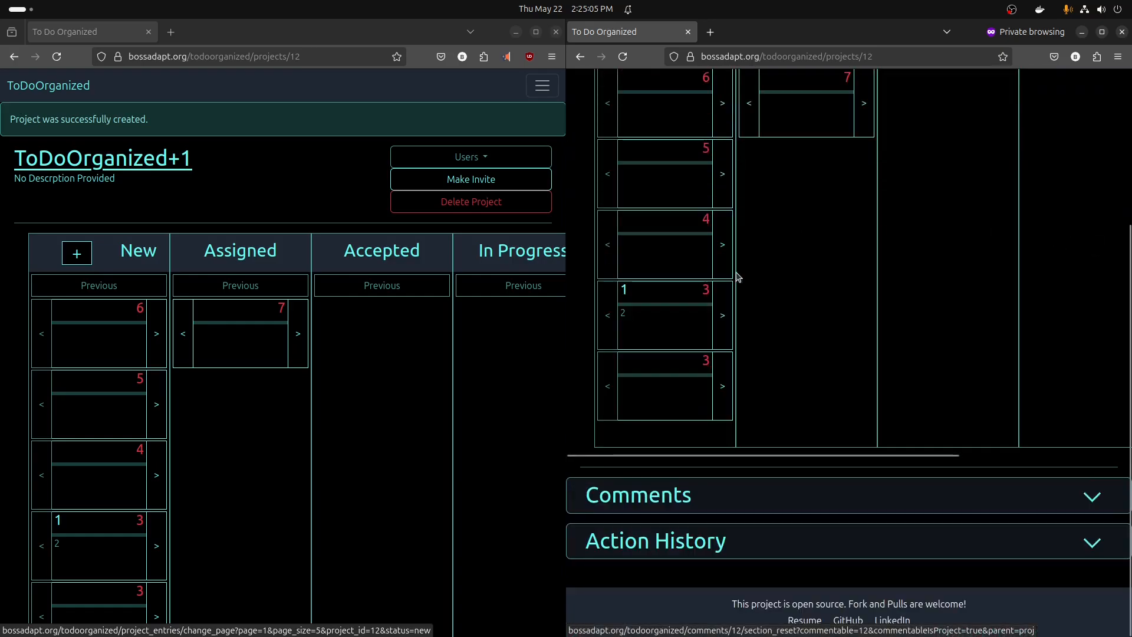
# - Expand the Action History in the private window, load older actions twice, review the list and collapse it
pyautogui.click(724, 541)
pyautogui.scroll(-15, 724, 541)
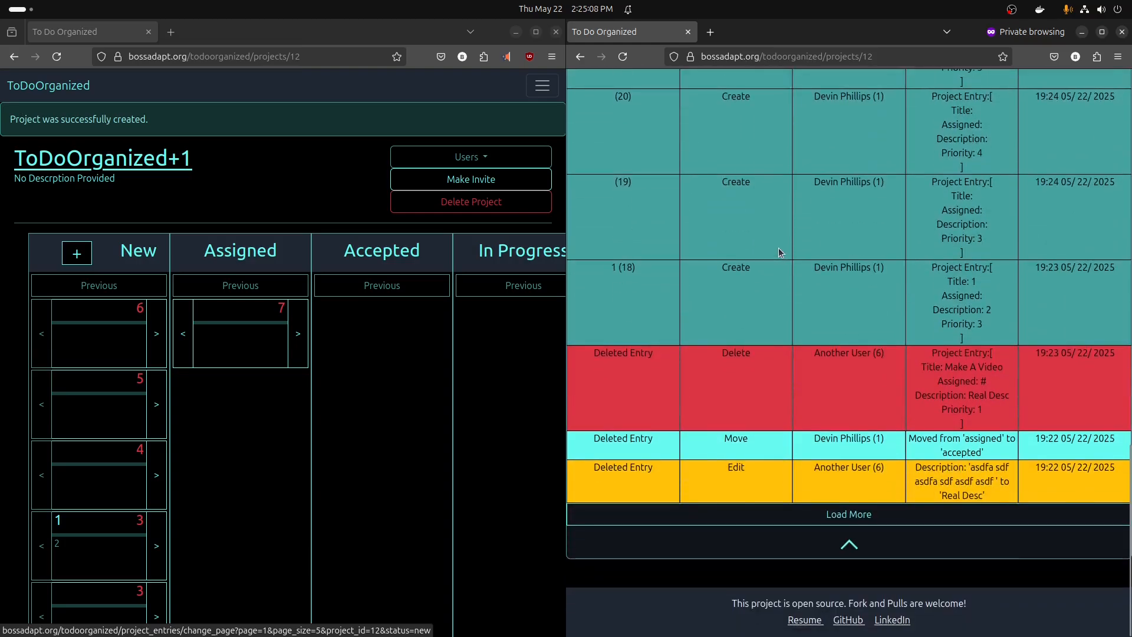
pyautogui.click(822, 516)
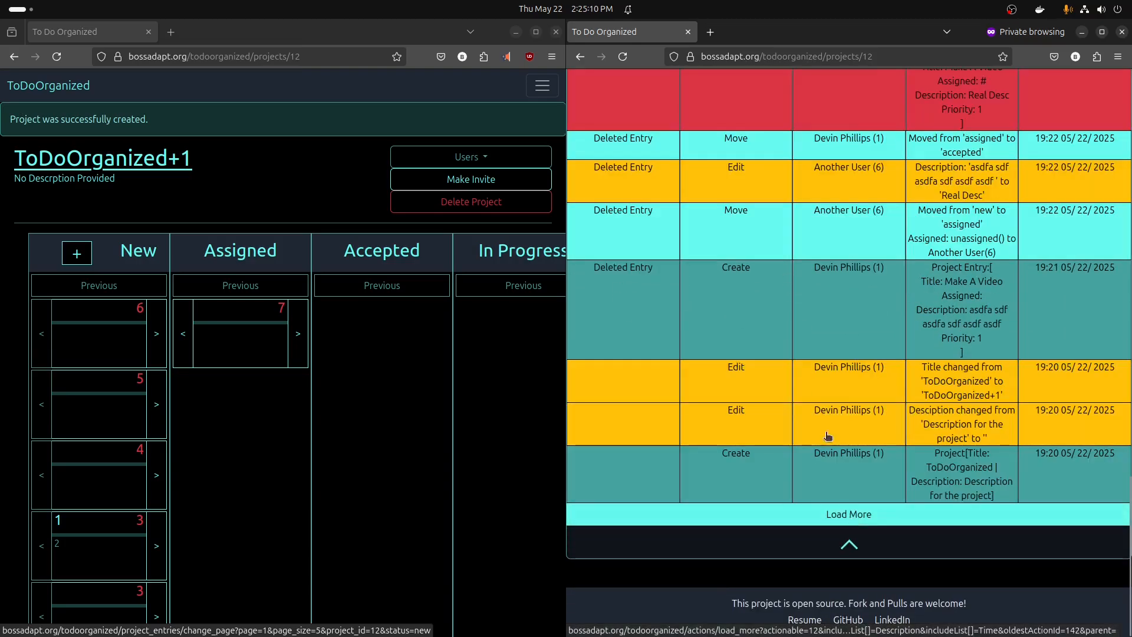
pyautogui.click(843, 513)
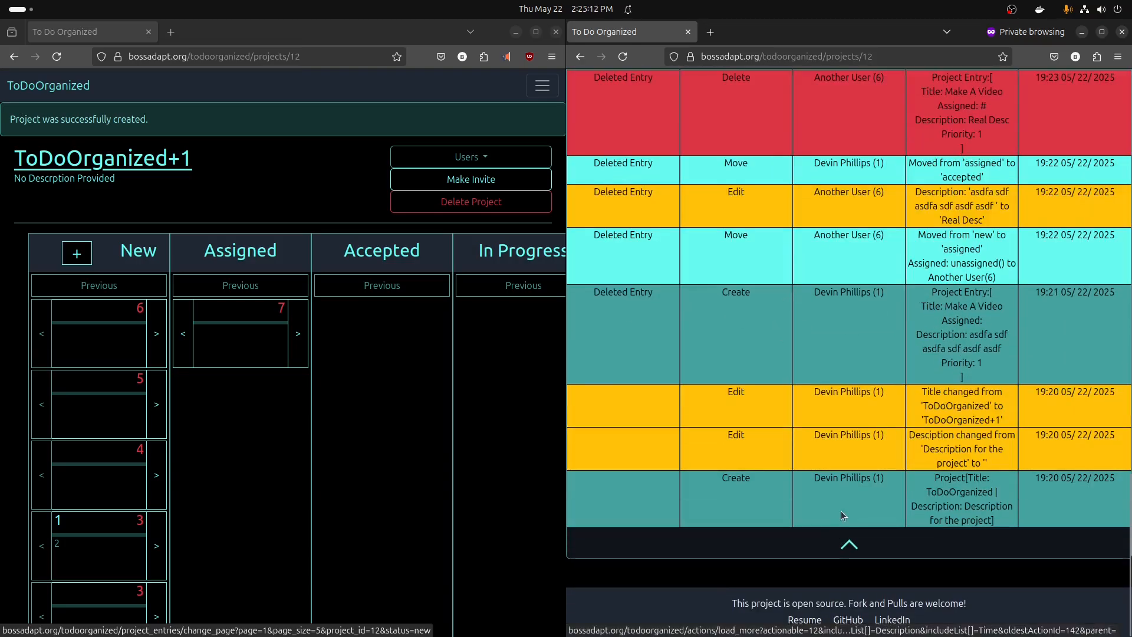
pyautogui.scroll(15, 796, 362)
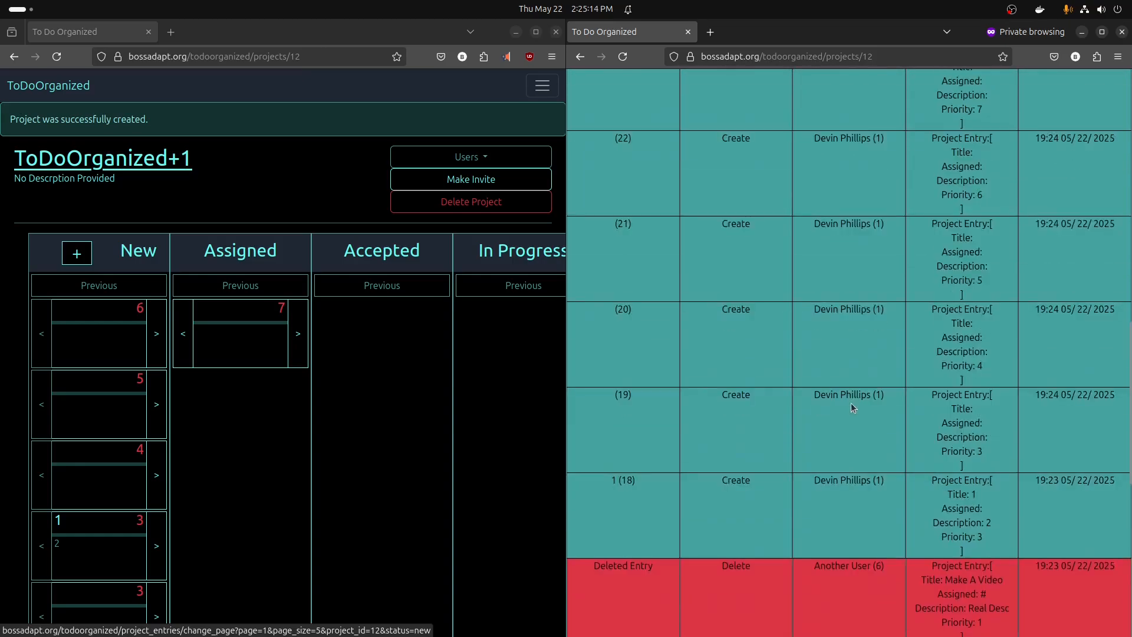
pyautogui.scroll(3, 851, 402)
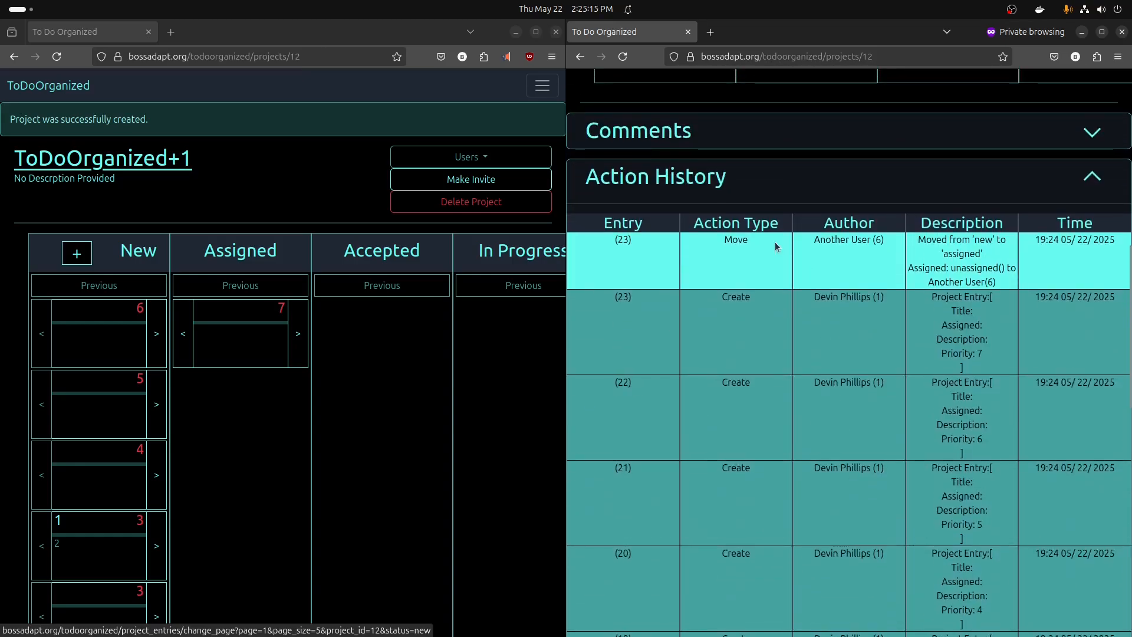
pyautogui.click(721, 175)
pyautogui.scroll(-5, 392, 425)
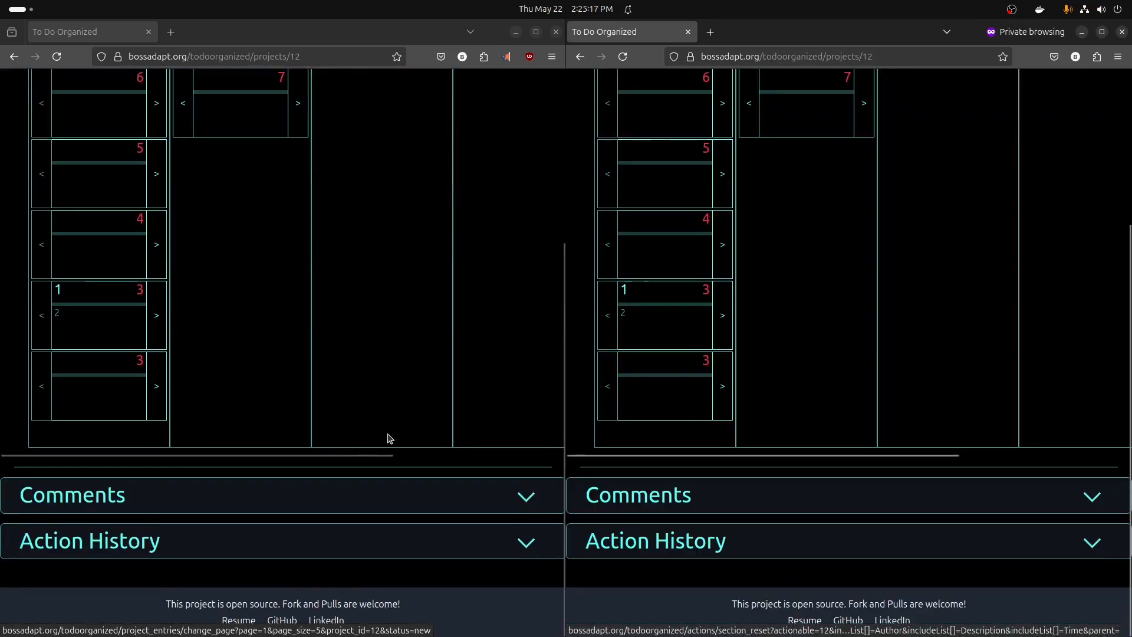
# - Review the Action History in the owner's window, collapse it and return both windows to the project header
pyautogui.click(398, 532)
pyautogui.scroll(-10, 374, 525)
pyautogui.scroll(5, 367, 508)
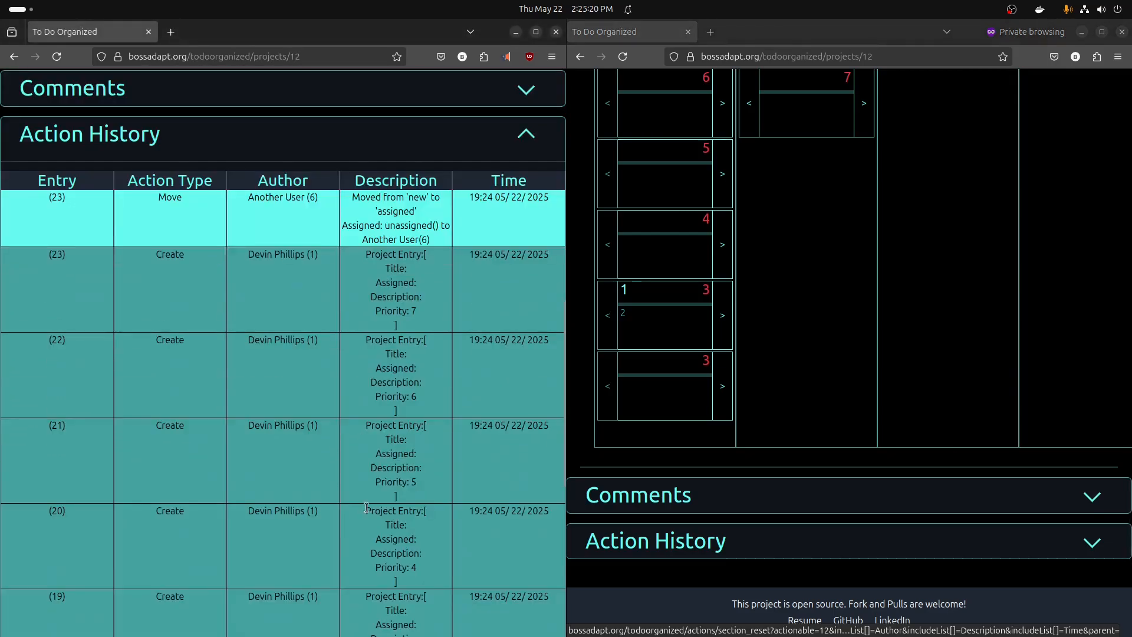
pyautogui.scroll(5, 367, 508)
pyautogui.click(406, 477)
pyautogui.scroll(3, 825, 562)
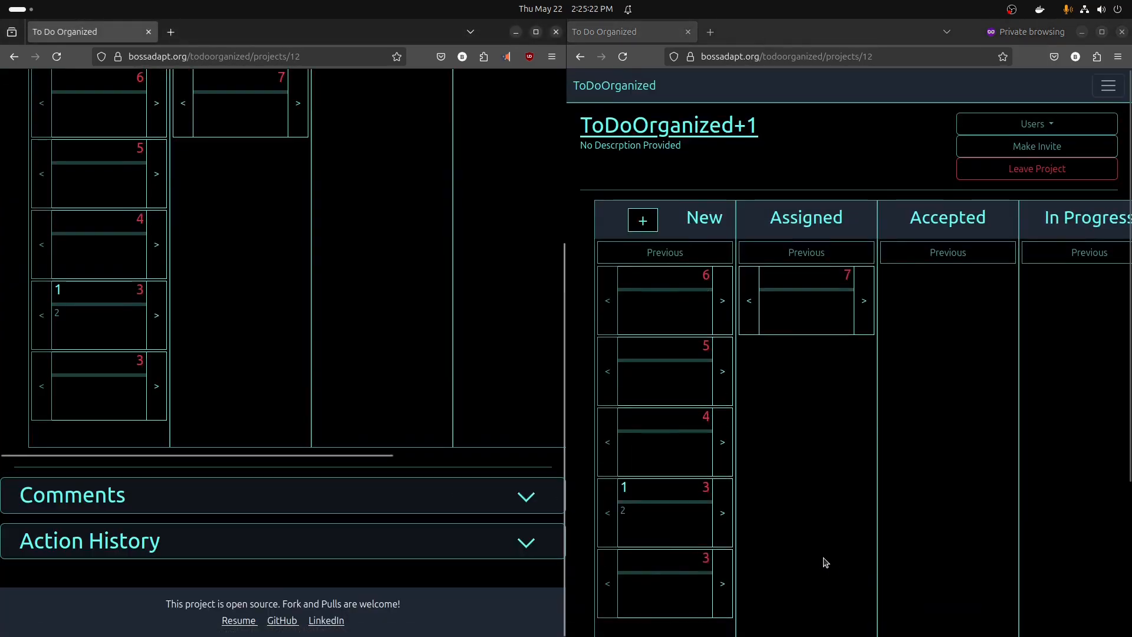
pyautogui.scroll(5, 371, 424)
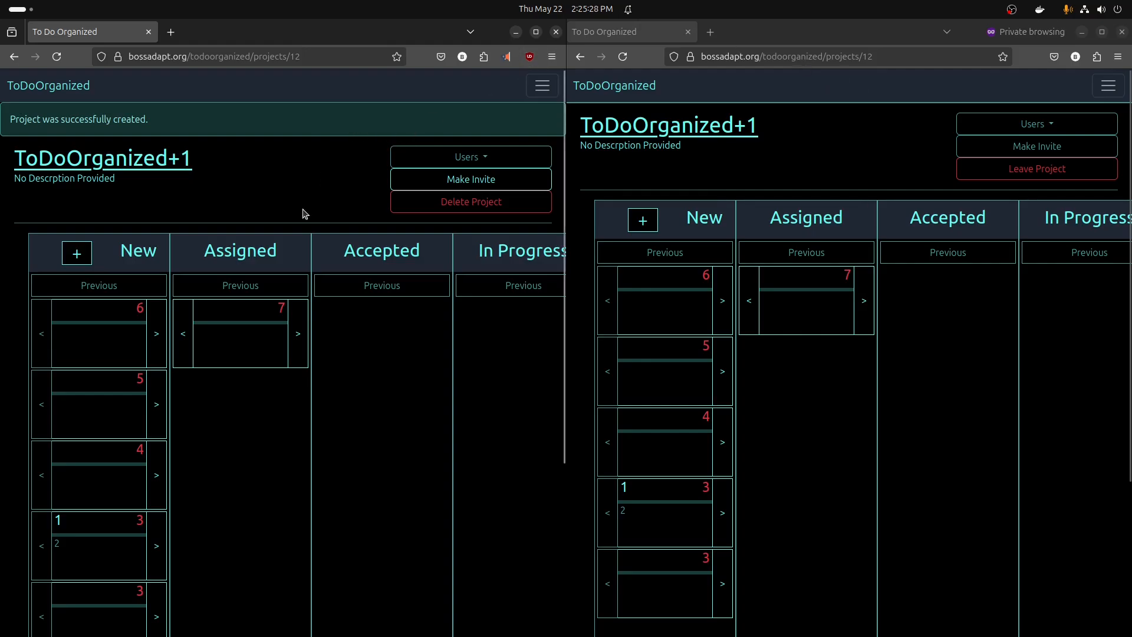
# - Maximize the owner's window and move the priority 5 entry from New to Assigned
pyautogui.click(536, 33)
pyautogui.scroll(-5, 640, 382)
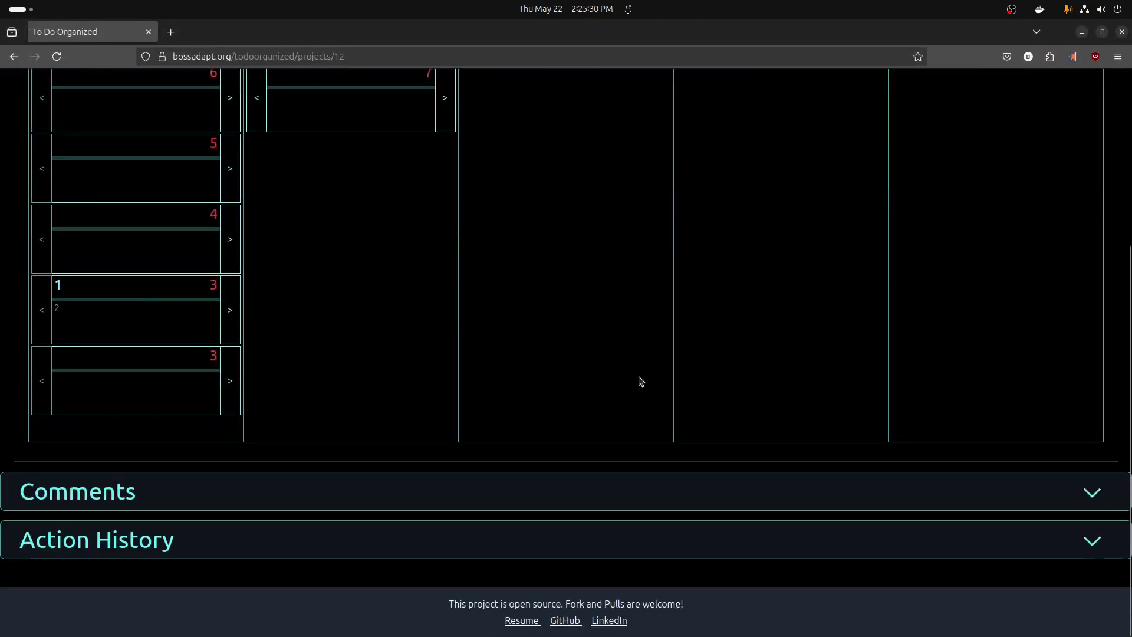
pyautogui.scroll(5, 639, 480)
pyautogui.scroll(-2, 607, 470)
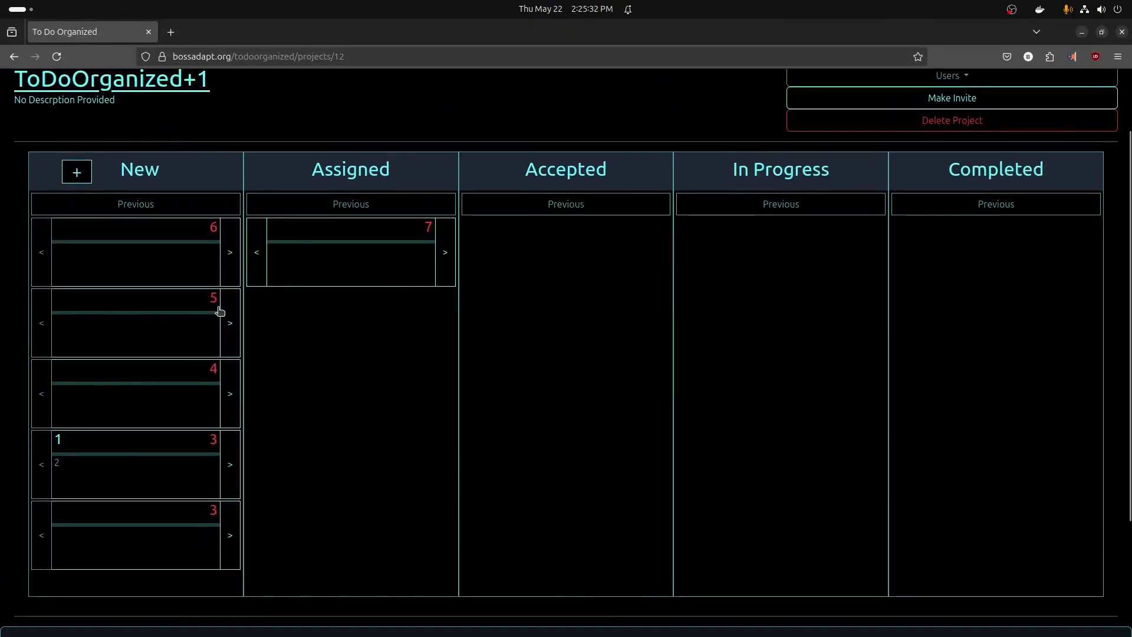
pyautogui.click(229, 321)
# - Expand the Action History in the maximized window and briefly open and close the Comments section
pyautogui.scroll(-4, 543, 579)
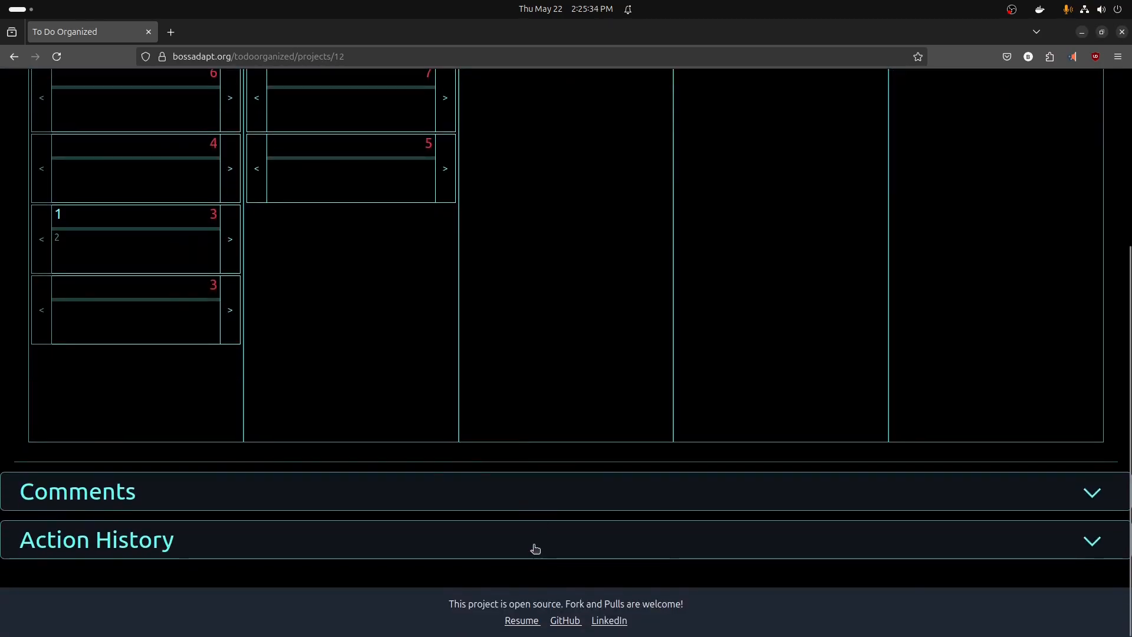
pyautogui.click(535, 549)
pyautogui.click(537, 496)
pyautogui.click(552, 479)
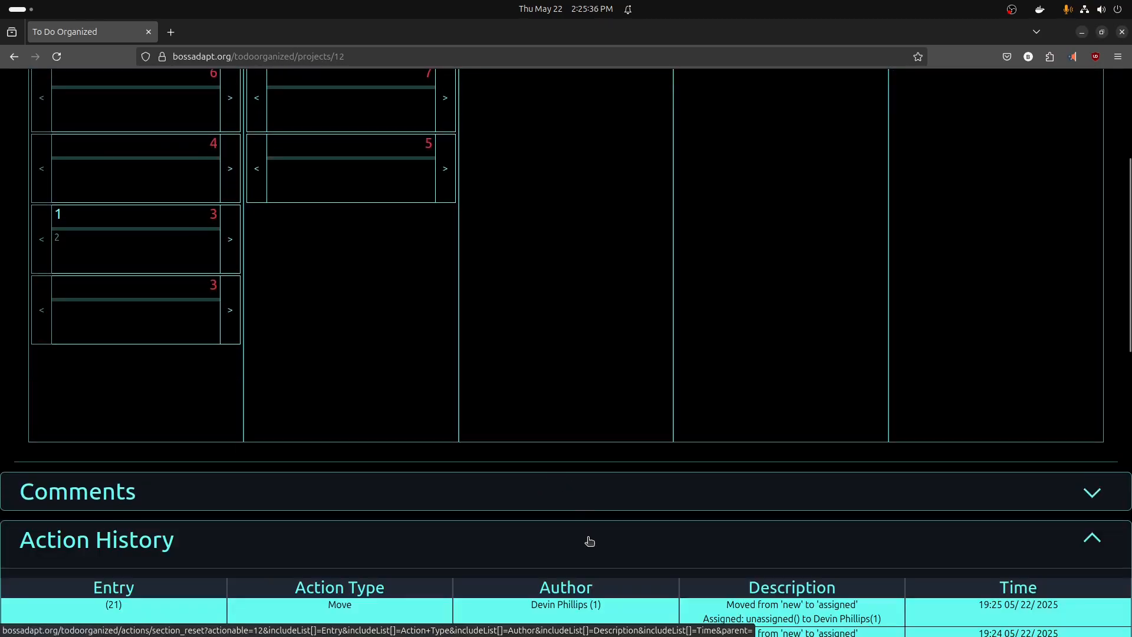
pyautogui.scroll(5, 649, 472)
# - Switch the project page to the browser's responsive design mode through the developer inspector
pyautogui.click(1118, 56)
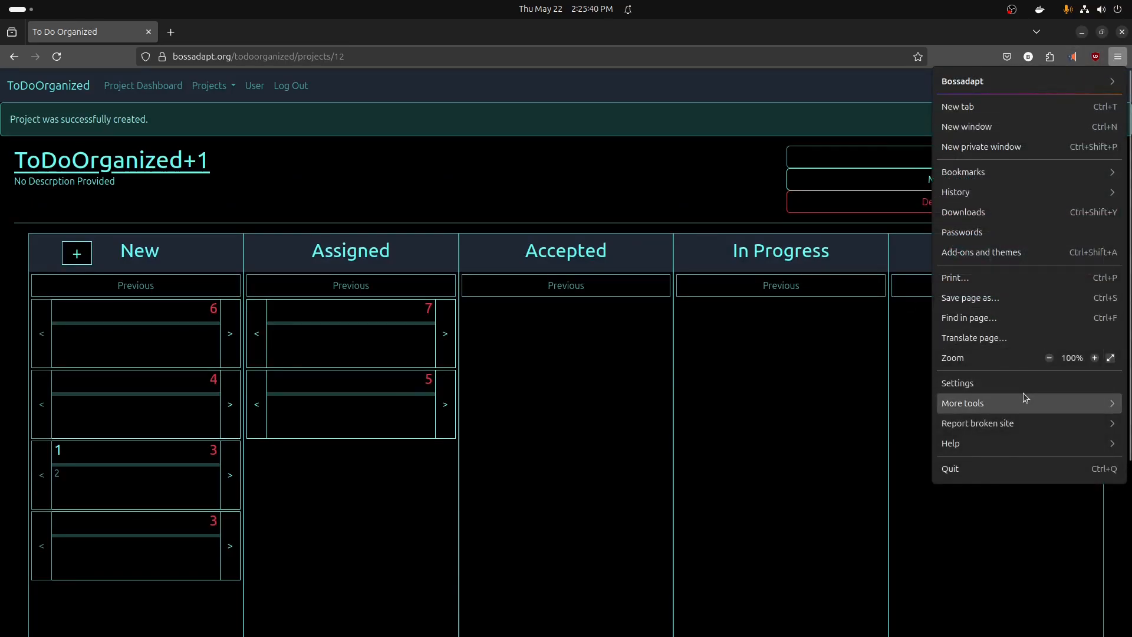
pyautogui.click(678, 331)
pyautogui.rightClick(631, 334)
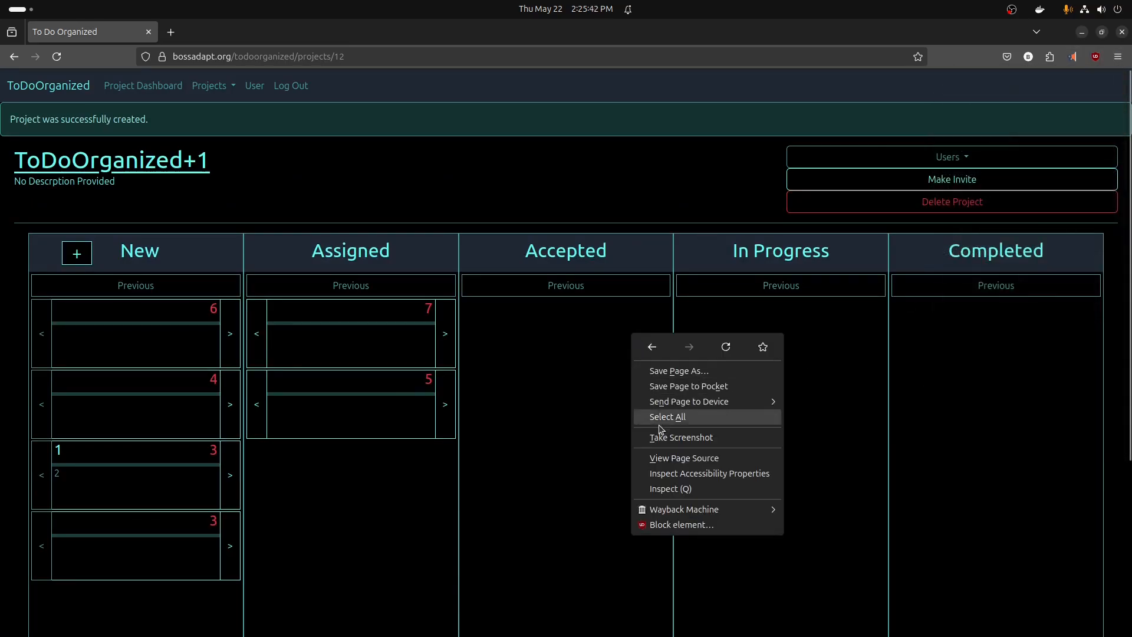
pyautogui.click(699, 496)
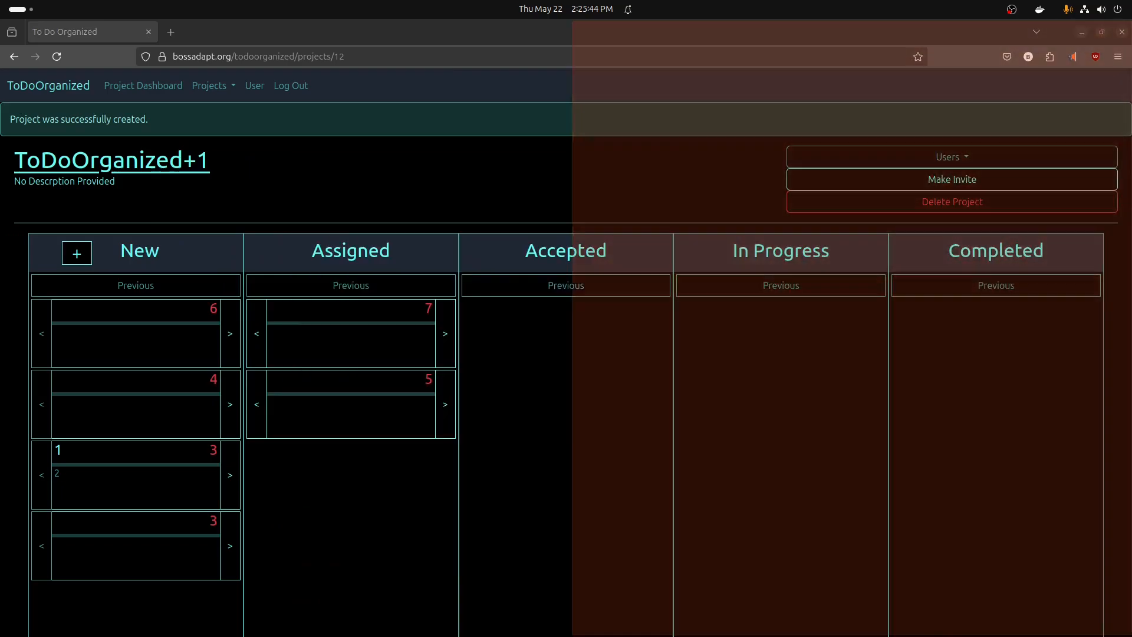
pyautogui.hotkey('ctrl', 'shift', 'm')
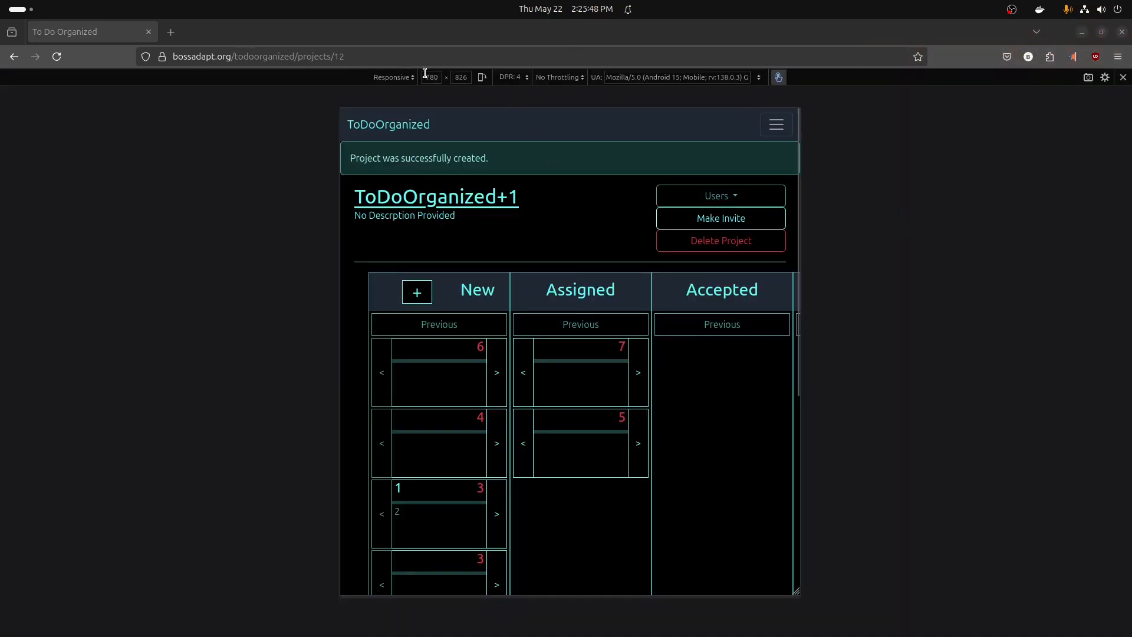
# - Set the responsive viewport width to 360 and view the project board in the narrow layout
pyautogui.click(433, 76)
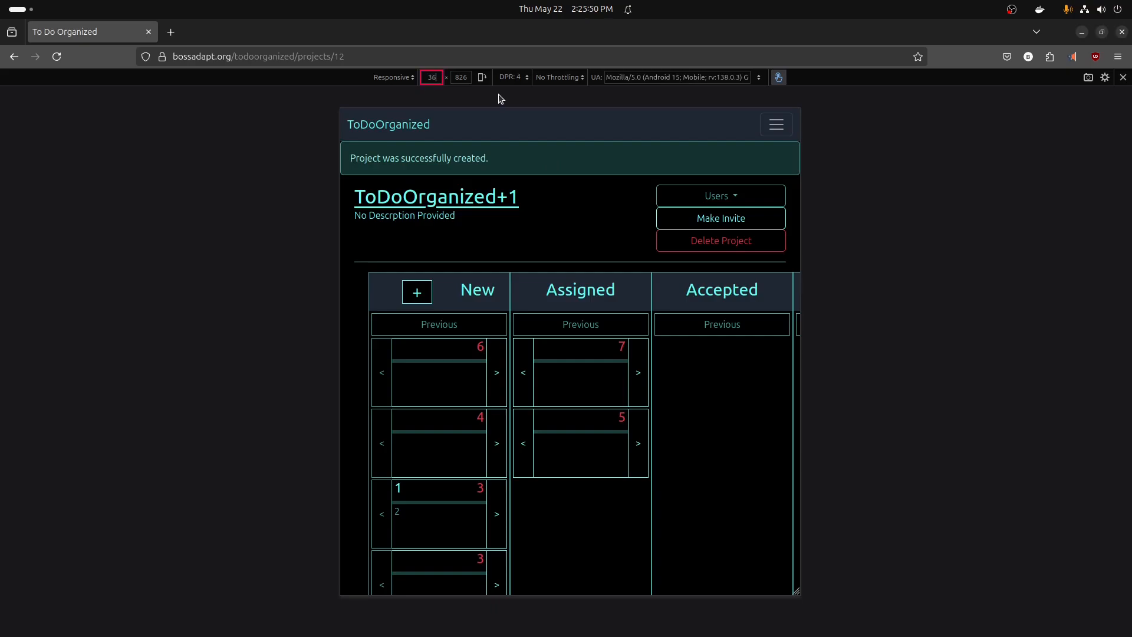
pyautogui.write('360')
pyautogui.press('Return')
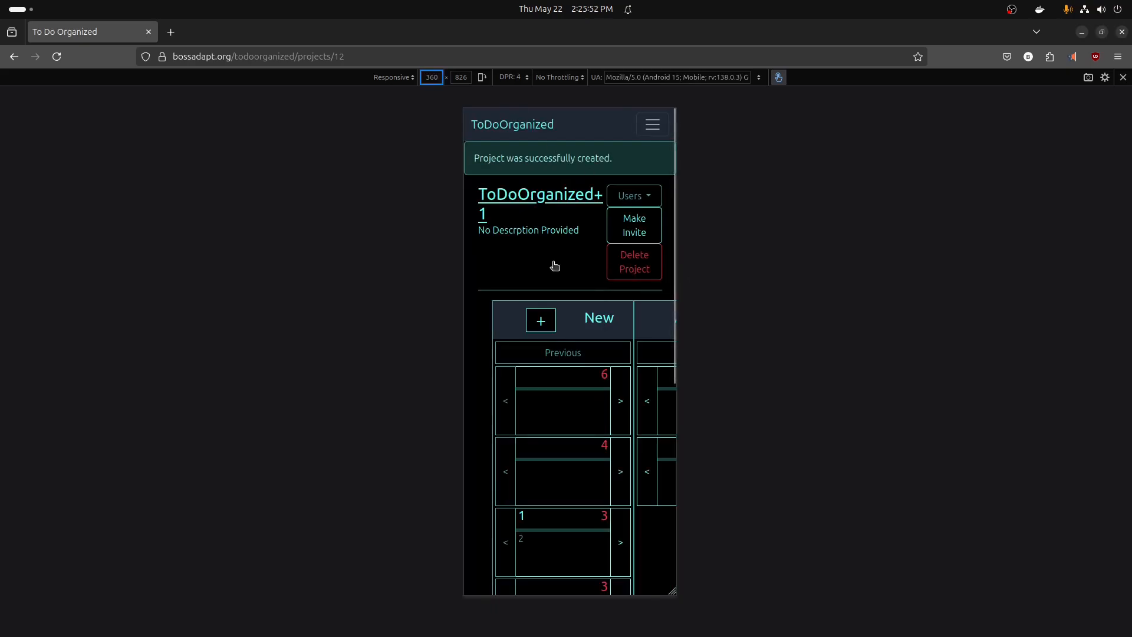
pyautogui.scroll(-3, 563, 252)
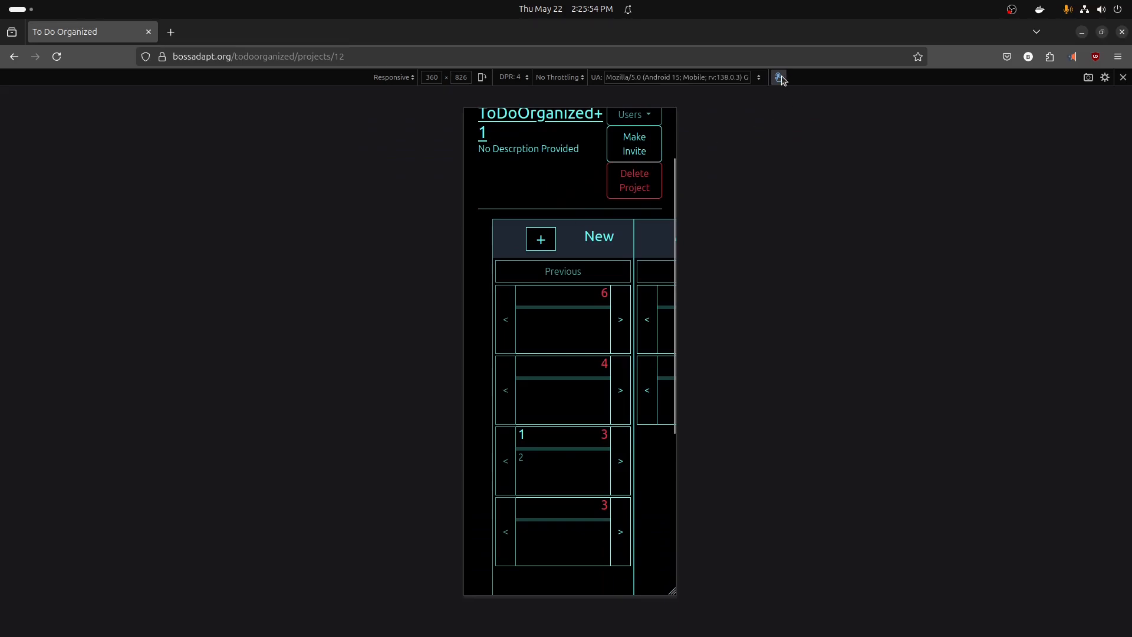
pyautogui.scroll(-3, 581, 295)
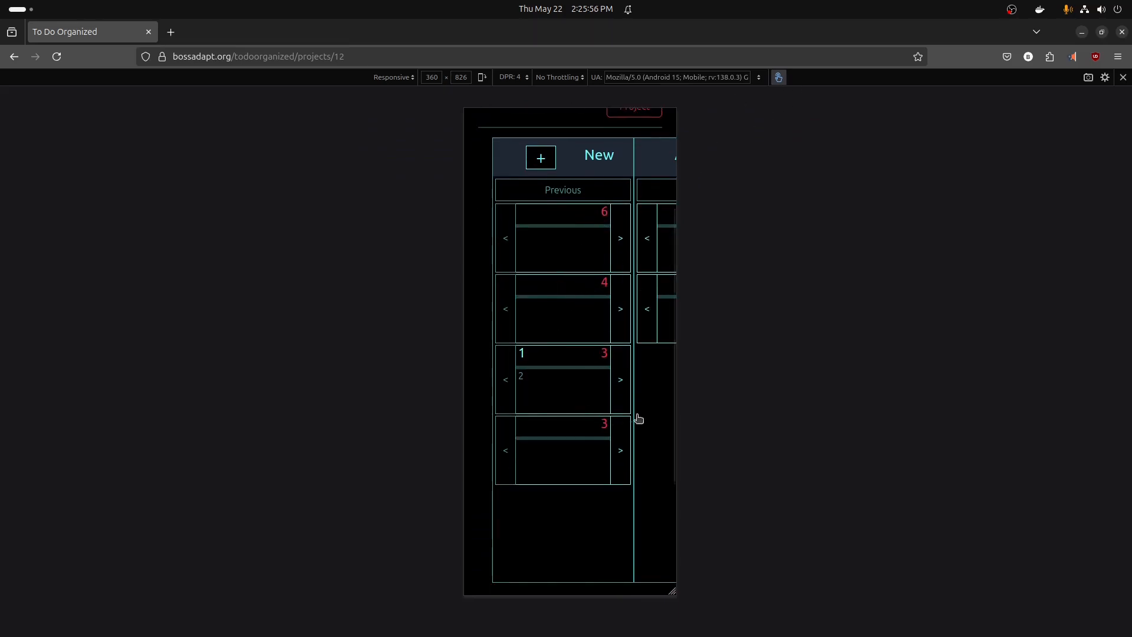
# - Look through the project board's columns from New to In Progress in the narrow mobile layout
pyautogui.hscroll(5, 639, 418)
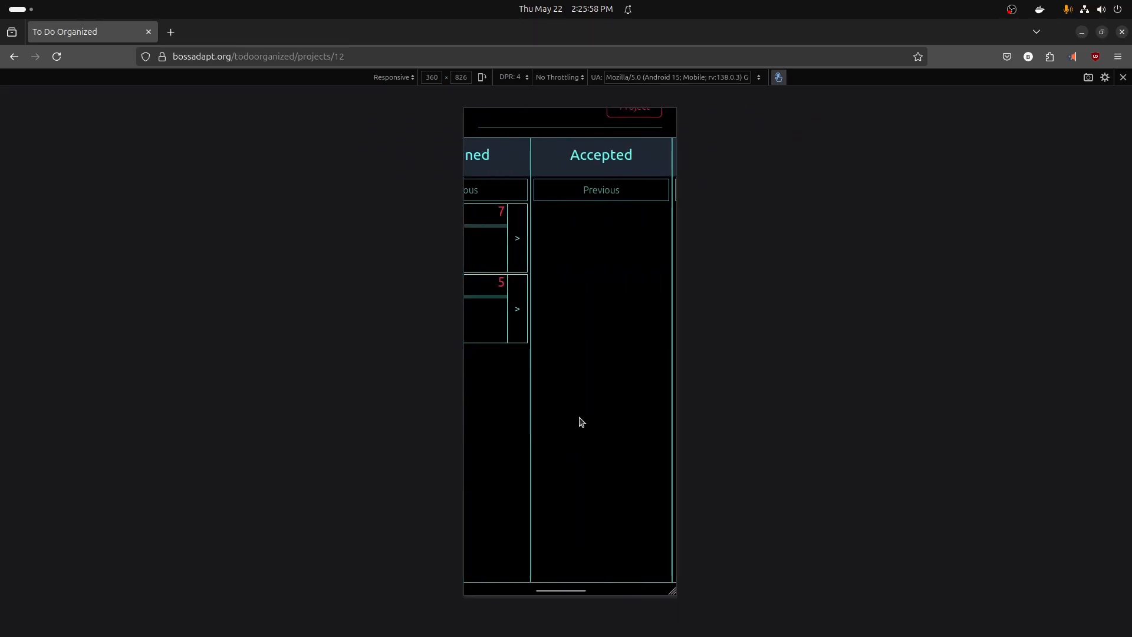
pyautogui.hscroll(3, 566, 423)
pyautogui.hscroll(-2, 513, 422)
pyautogui.scroll(-1, 562, 416)
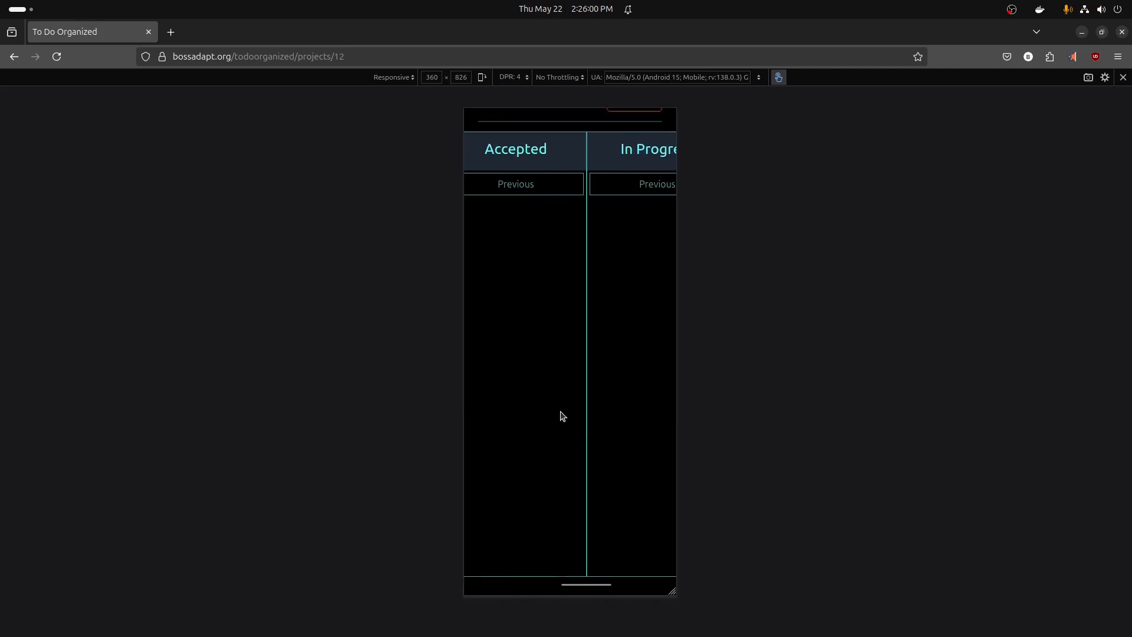
# - Open and close the Comments section and the Action History below the board in the mobile layout
pyautogui.scroll(-3, 563, 413)
pyautogui.click(582, 450)
pyautogui.scroll(-3, 578, 448)
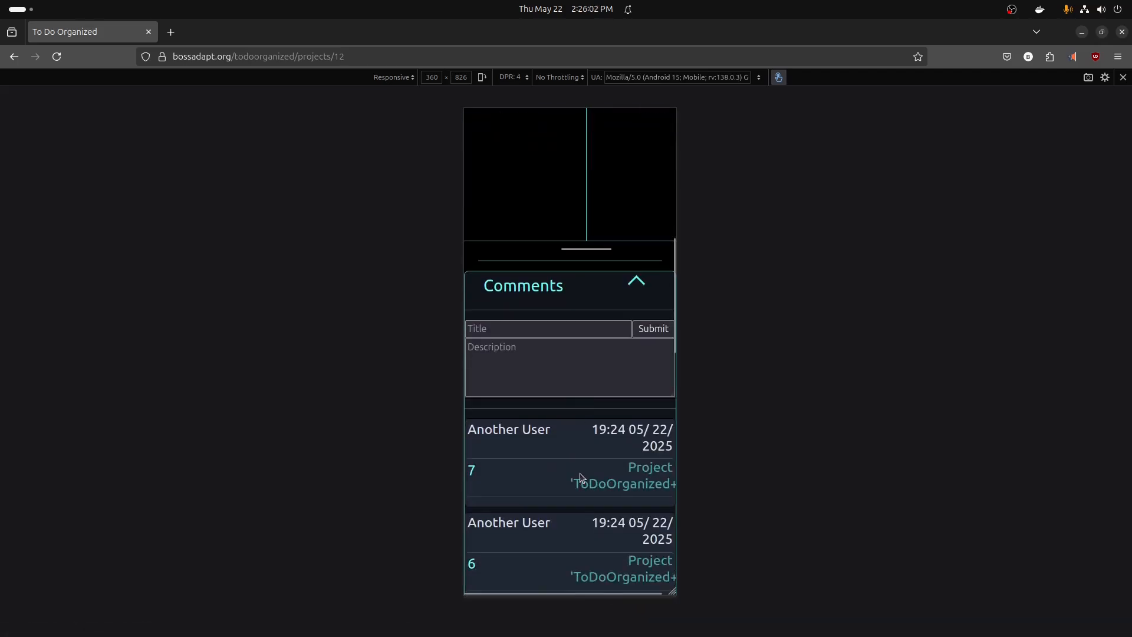
pyautogui.click(548, 299)
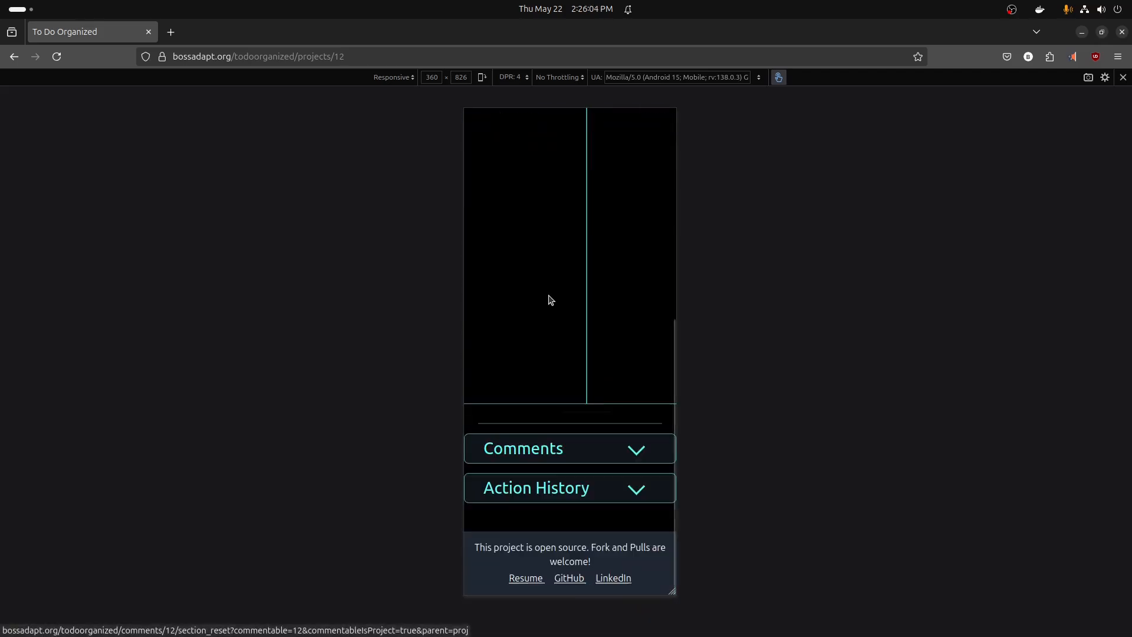
pyautogui.click(564, 483)
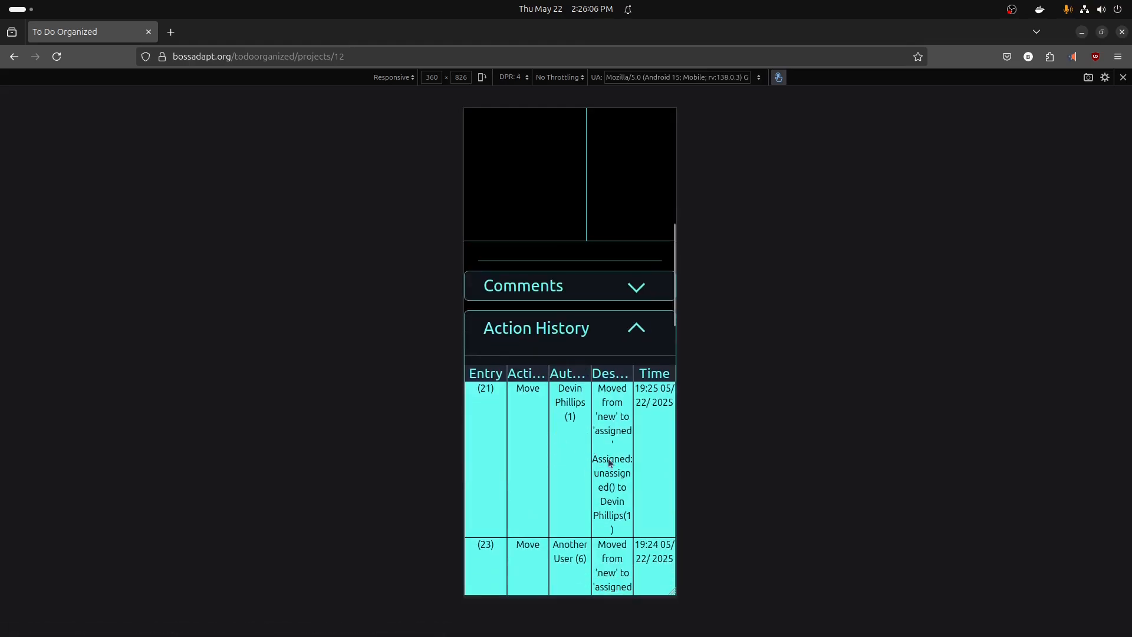
pyautogui.click(580, 341)
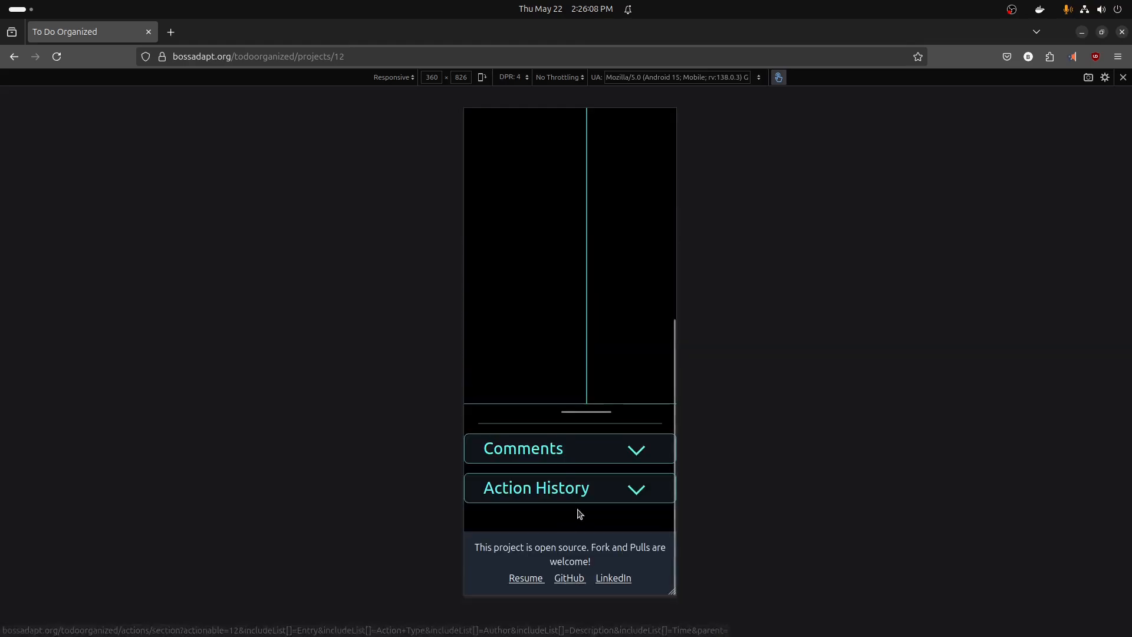
# - Place the owner's window side by side with the private window and expand the Action History on the owner's home page
pyautogui.scroll(10, 566, 533)
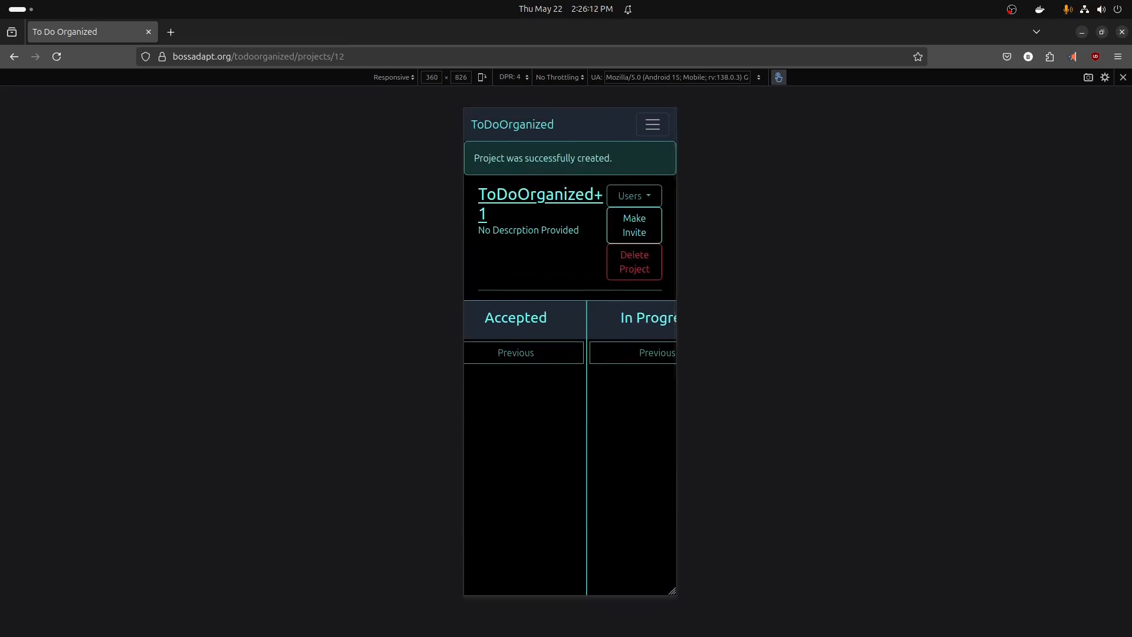
pyautogui.moveTo(629, 35); pyautogui.dragTo(5, 205)
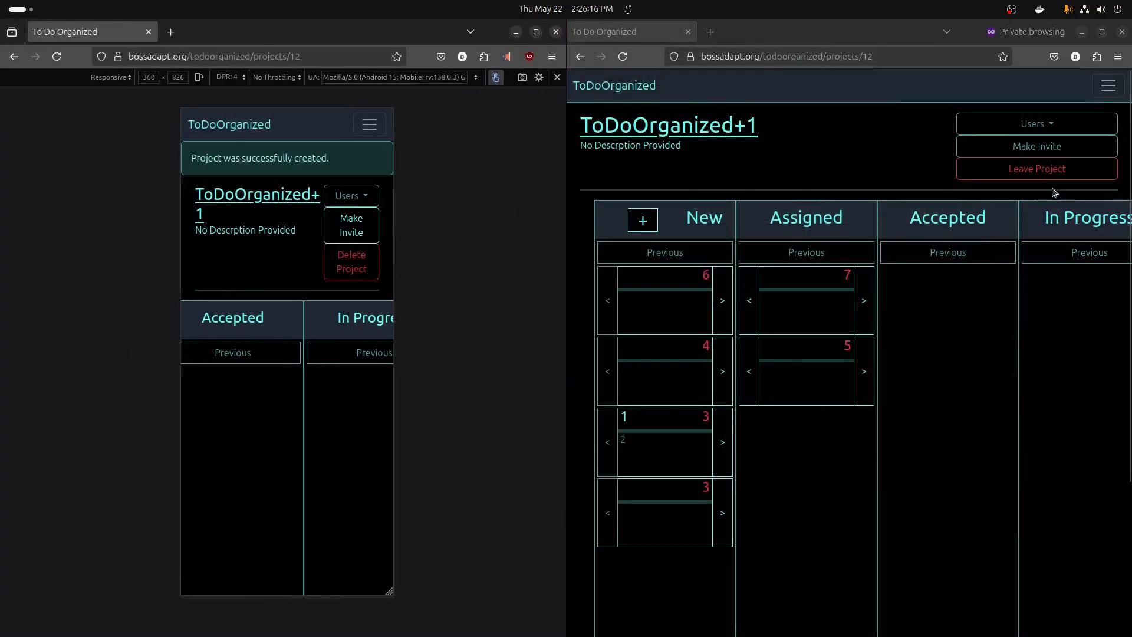
pyautogui.click(213, 128)
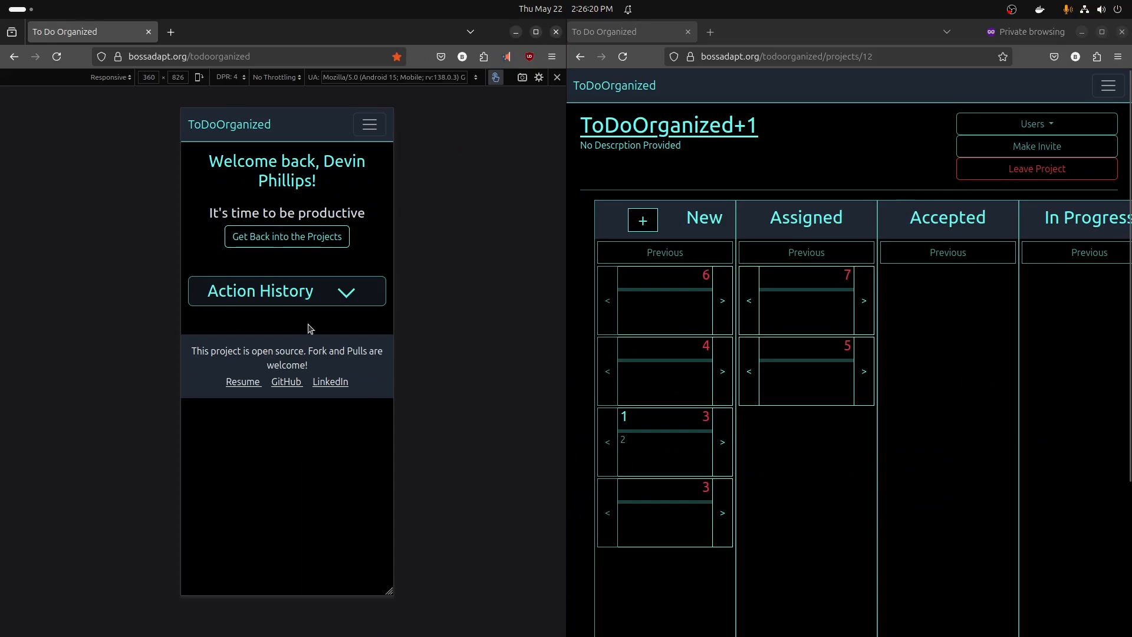
pyautogui.click(298, 302)
# - Go to the Project Dashboard in the owner's window and show the users of the ToDoOrganized+1 project
pyautogui.click(374, 135)
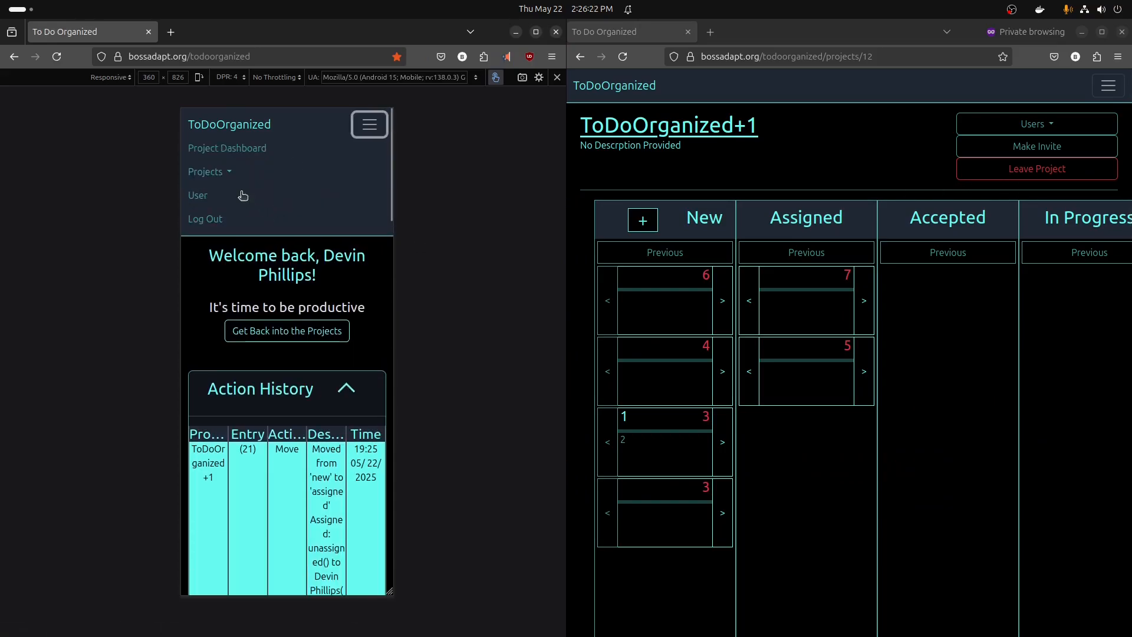
pyautogui.click(230, 149)
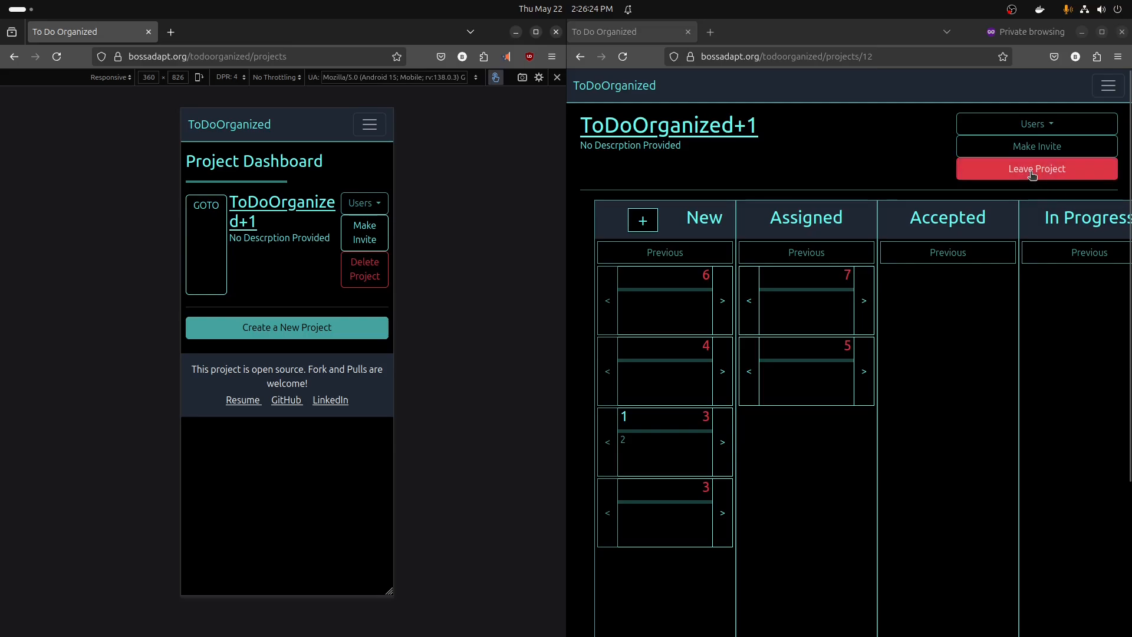
pyautogui.click(387, 203)
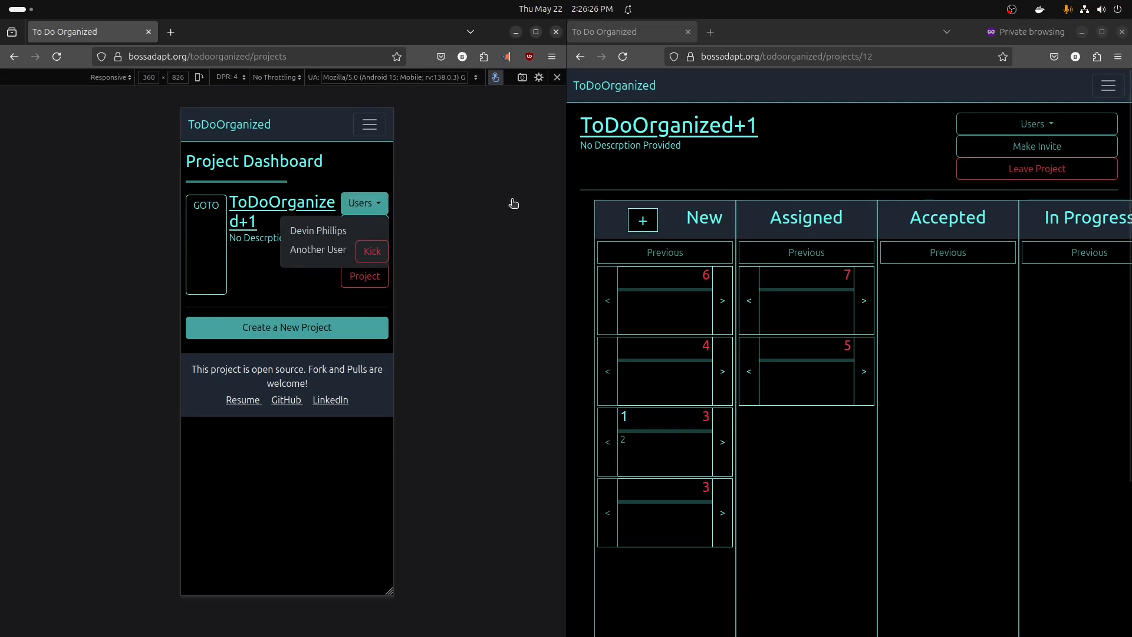
# - Leave the ToDoOrganized+1 project with the second account and delete the project from the owner's dashboard
pyautogui.click(1064, 169)
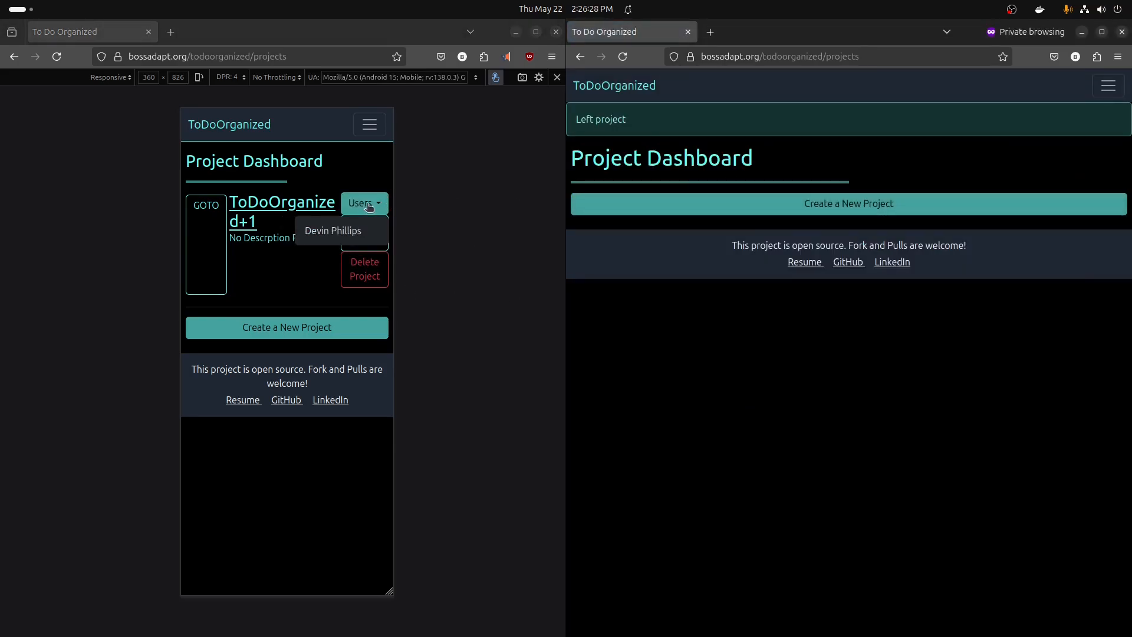
pyautogui.click(372, 231)
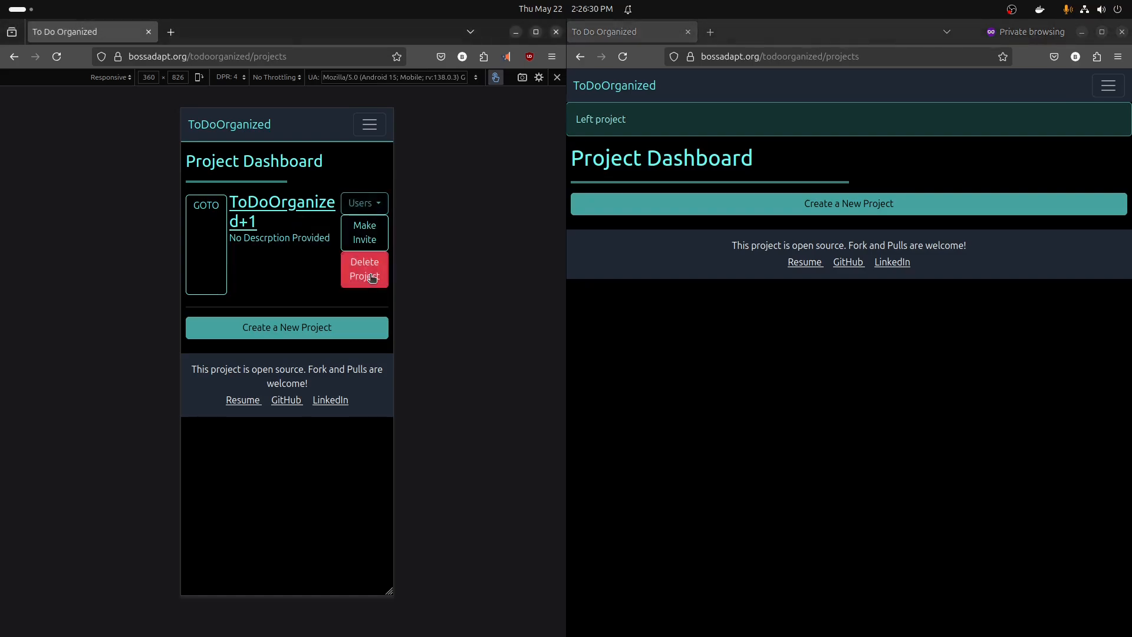
pyautogui.click(366, 276)
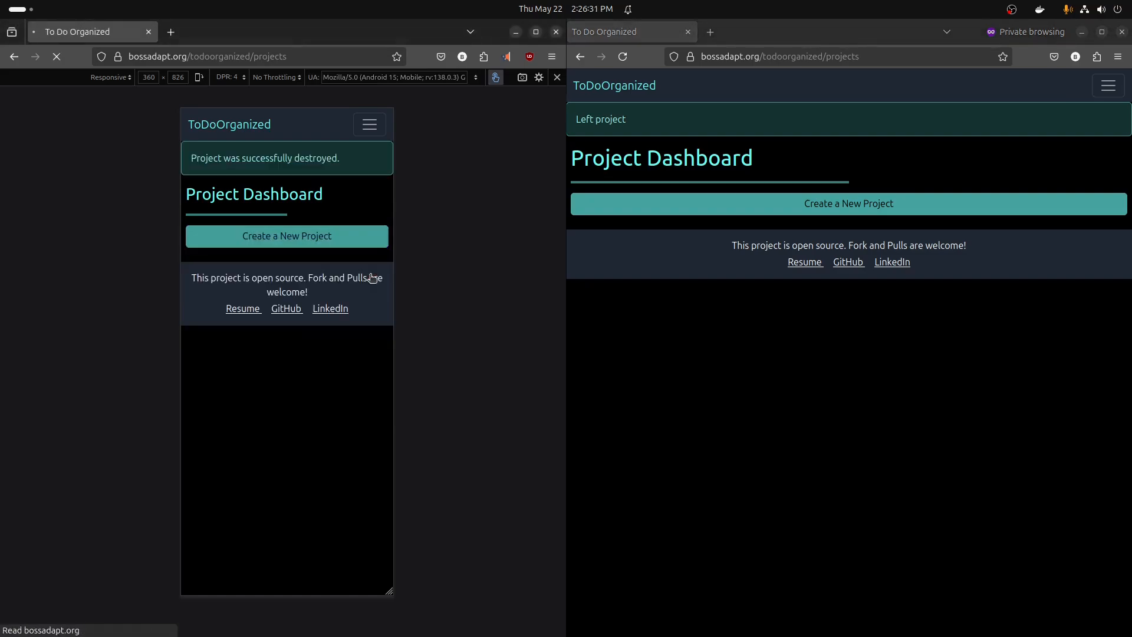
# - Return both accounts' windows to the ToDoOrganized home page
pyautogui.click(637, 87)
pyautogui.click(244, 130)
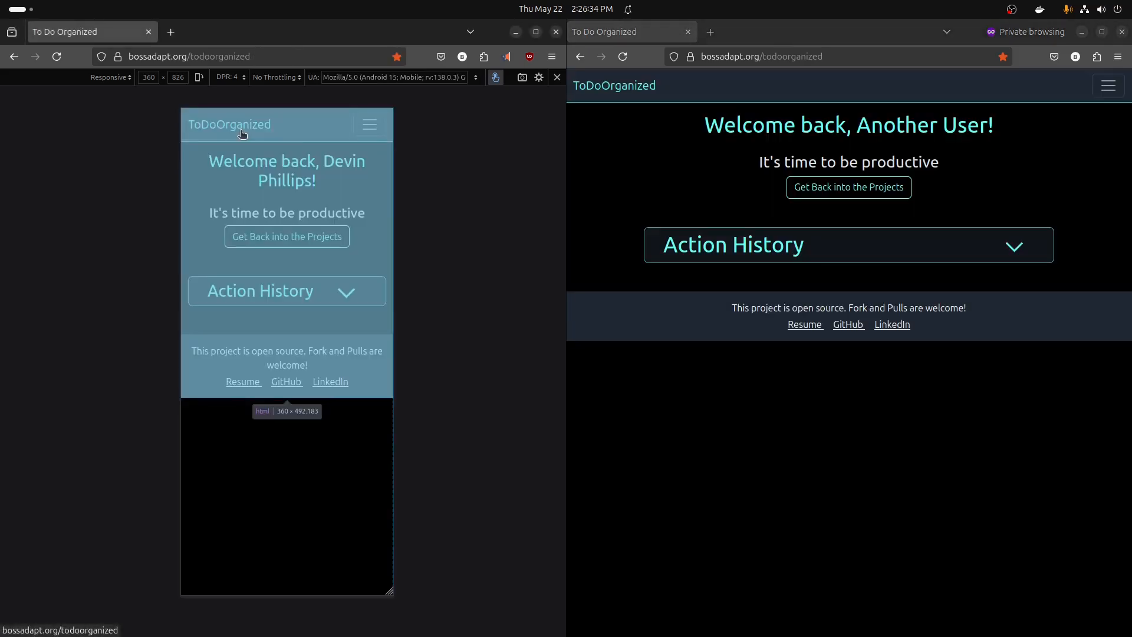